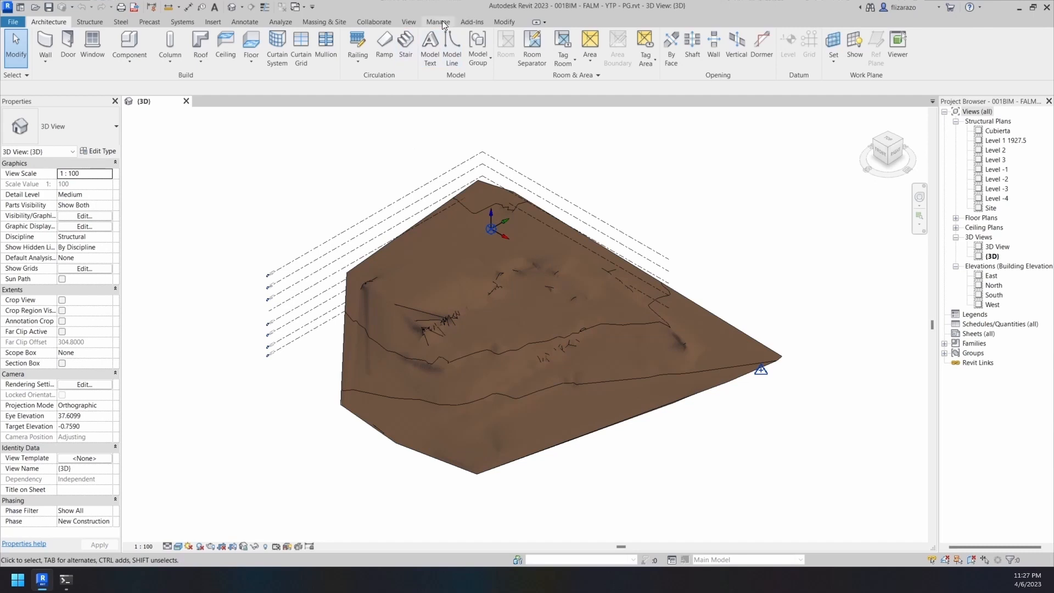
Open the project phase settings and rename the Existing phase as Topografia
click(439, 21)
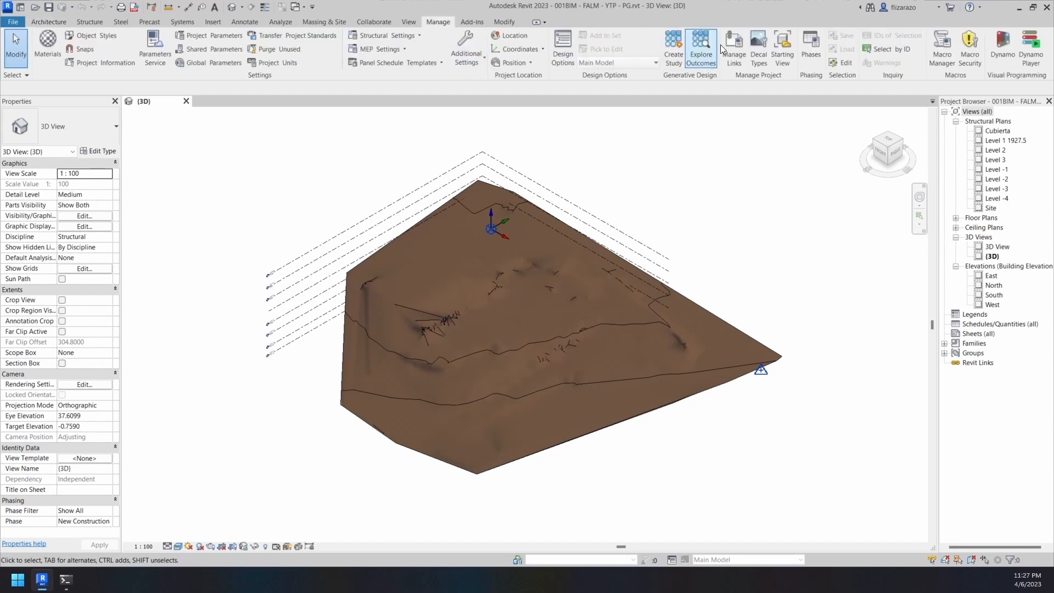
click(811, 58)
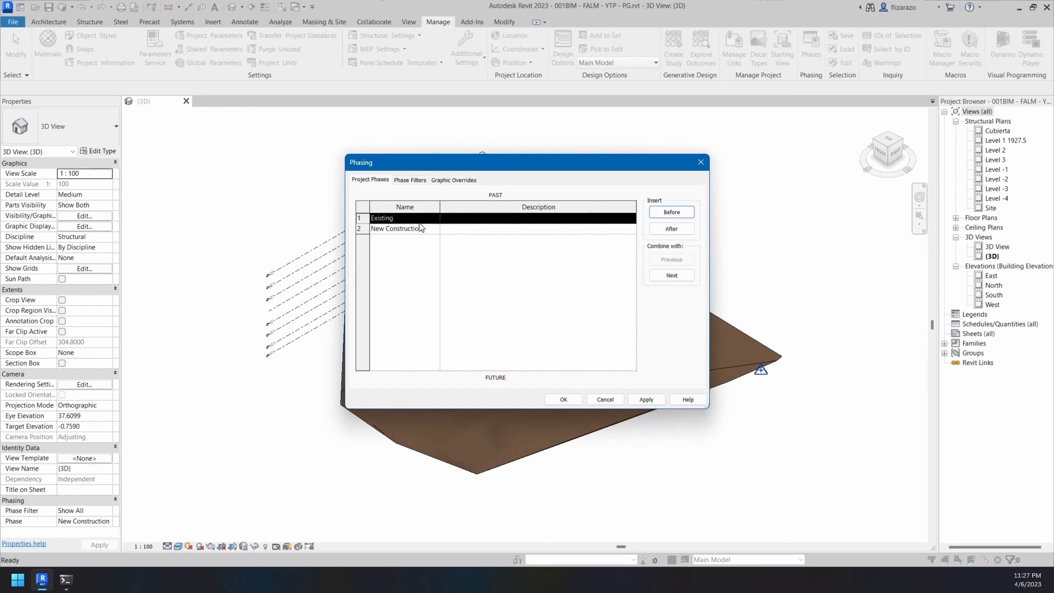
click(399, 219)
double_click(399, 218)
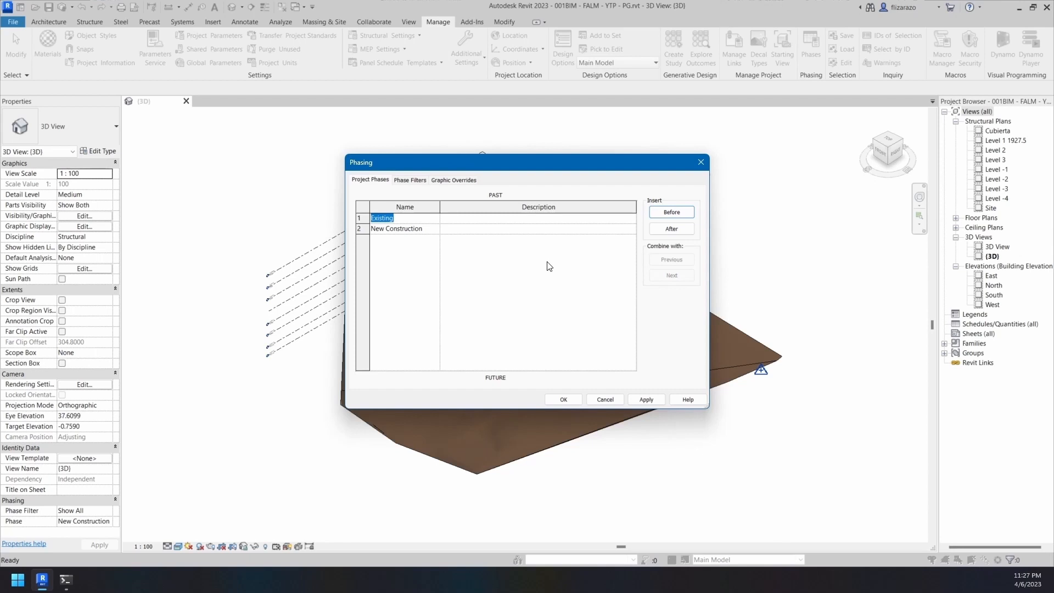
text(T)
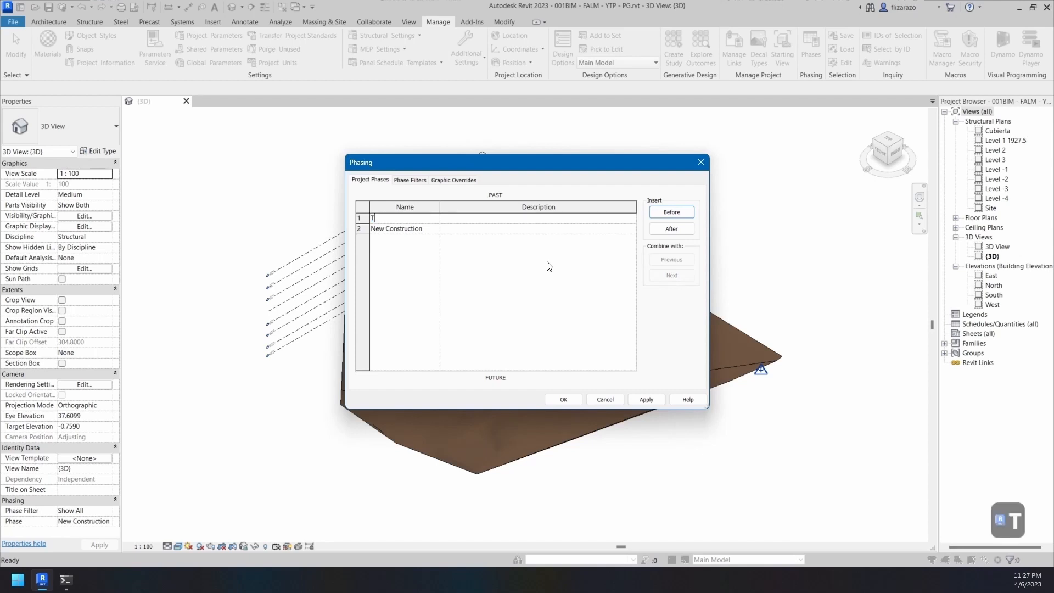
text(opografia)
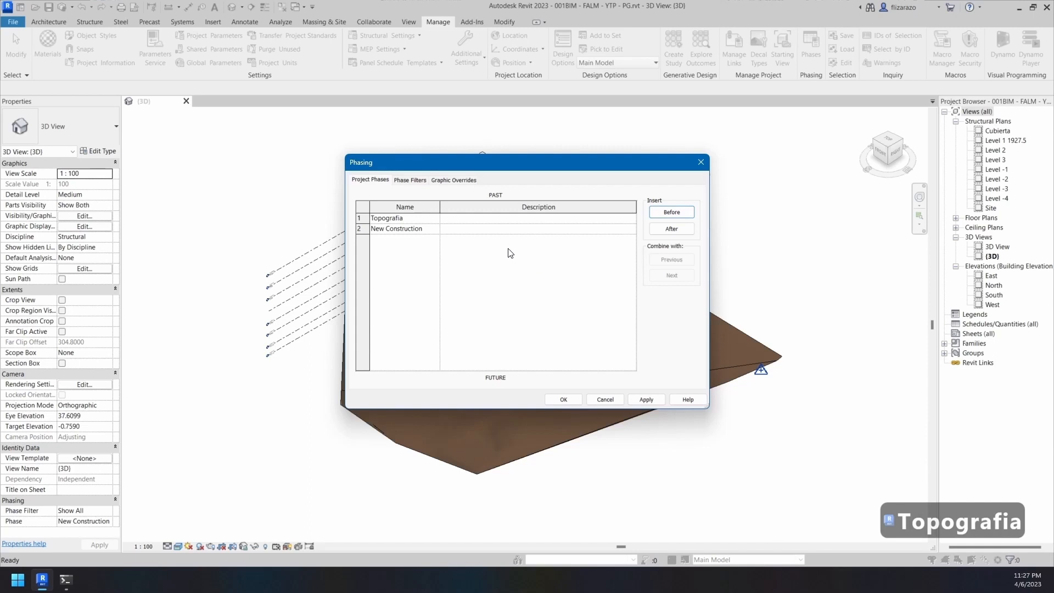
Rename the New Construction phase as Terrazas
double_click(428, 230)
drag(429, 231, 311, 233)
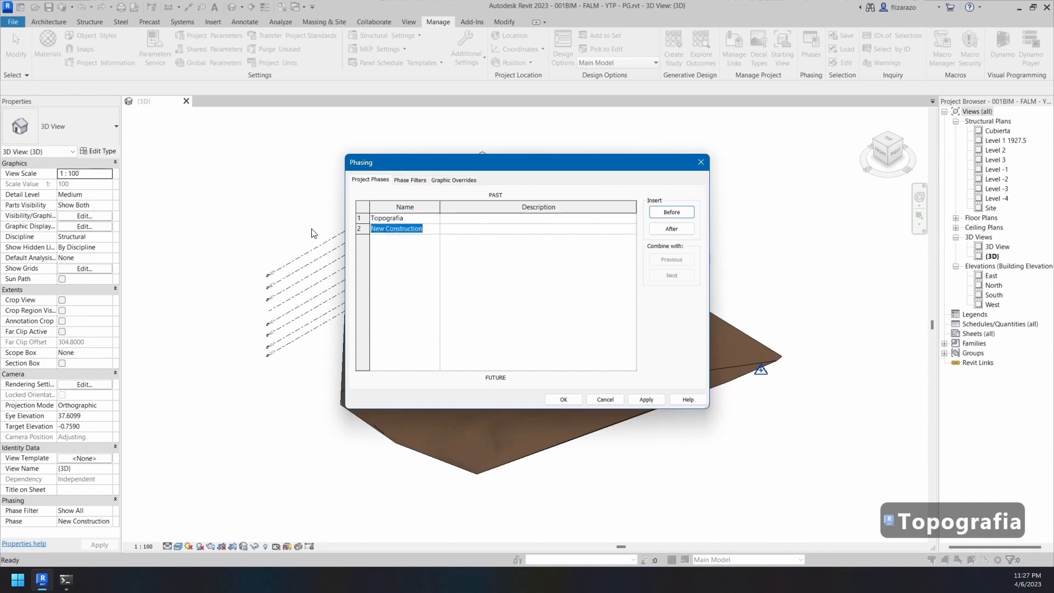
text(Terr)
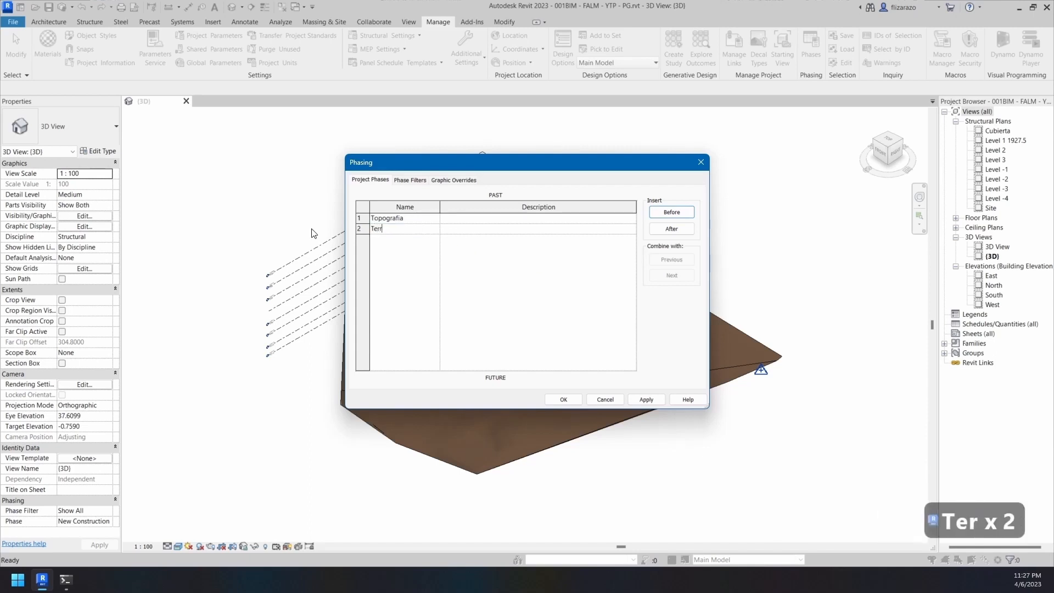
text(azas)
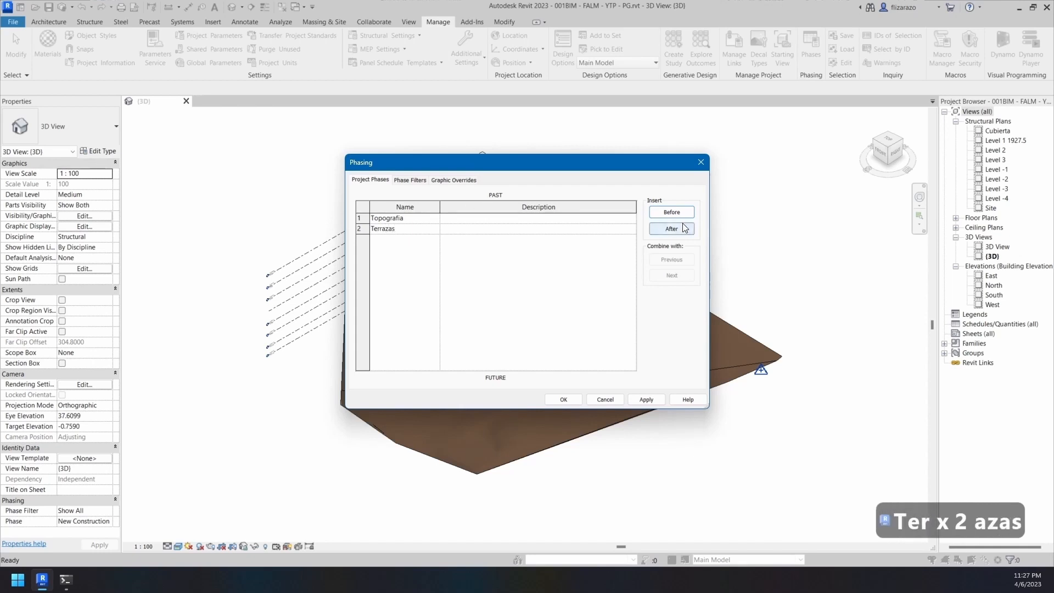
Insert a third project phase after Terrazas, name it "Vigas y dados" and accept the phase settings
click(671, 229)
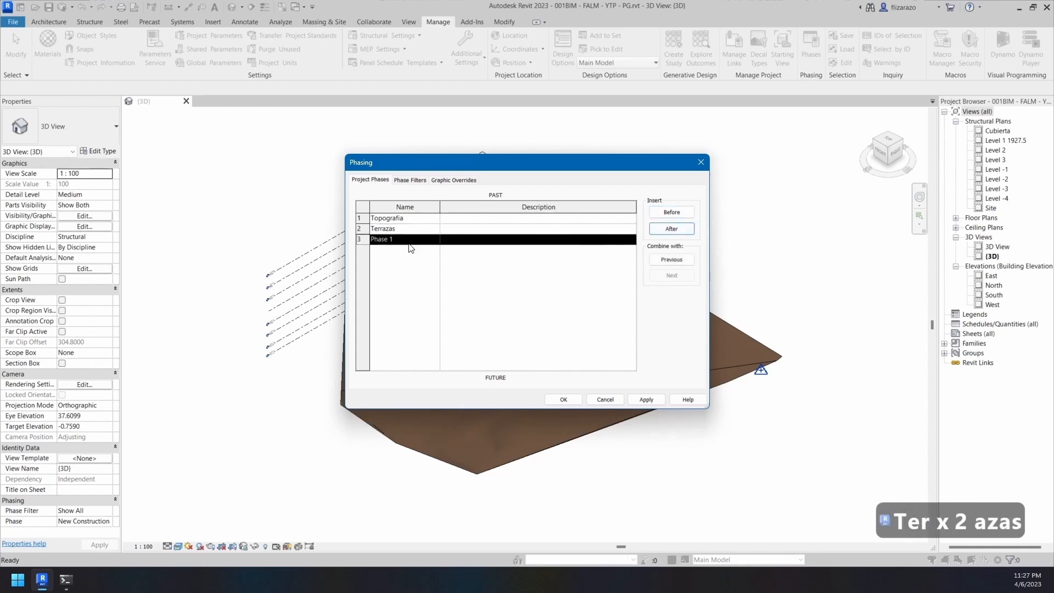
click(409, 239)
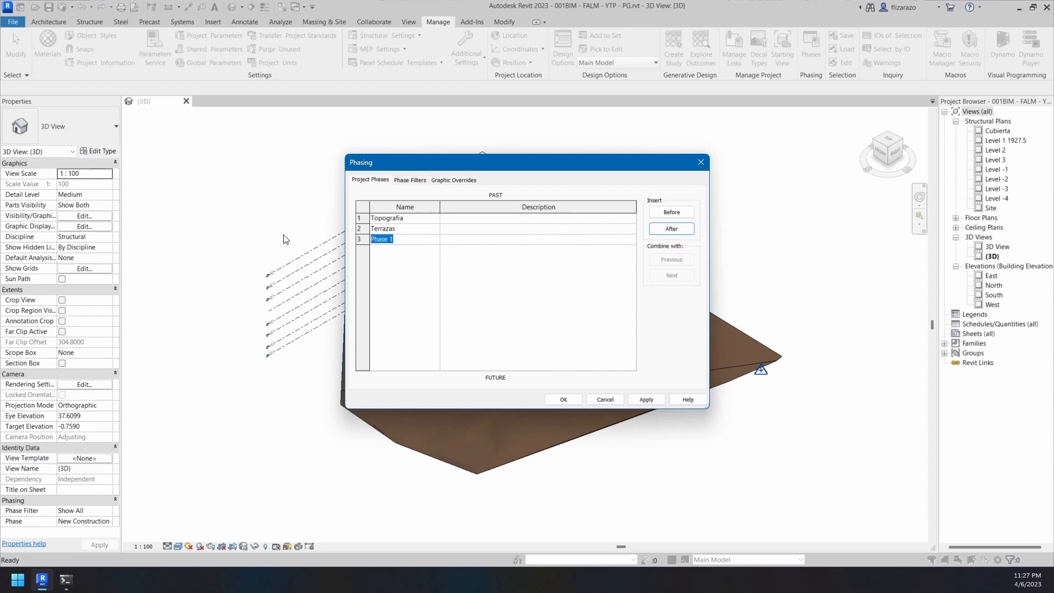
text(Vigas y)
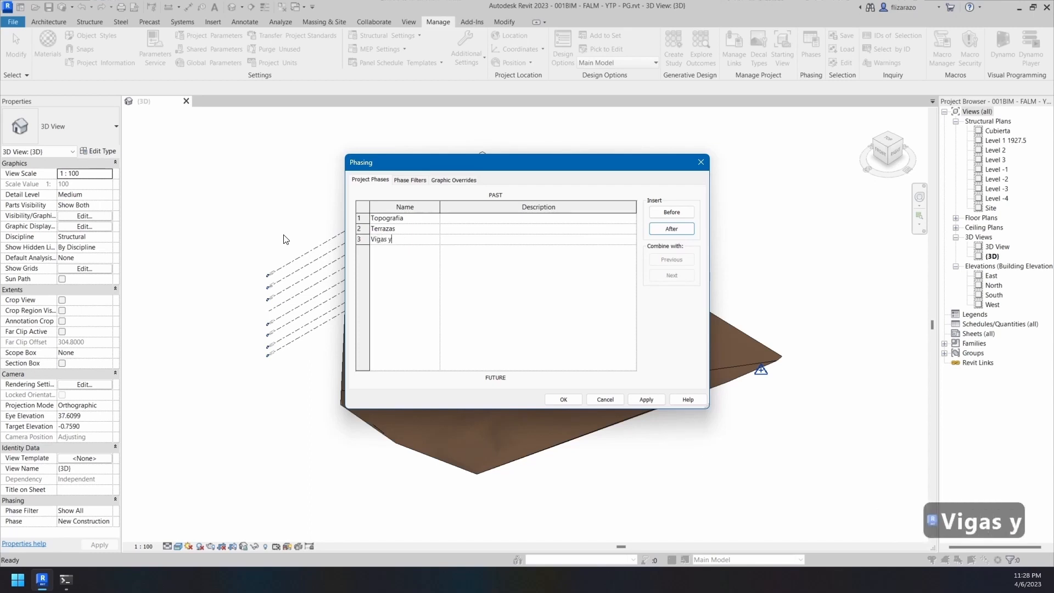
text( dados)
key(Return)
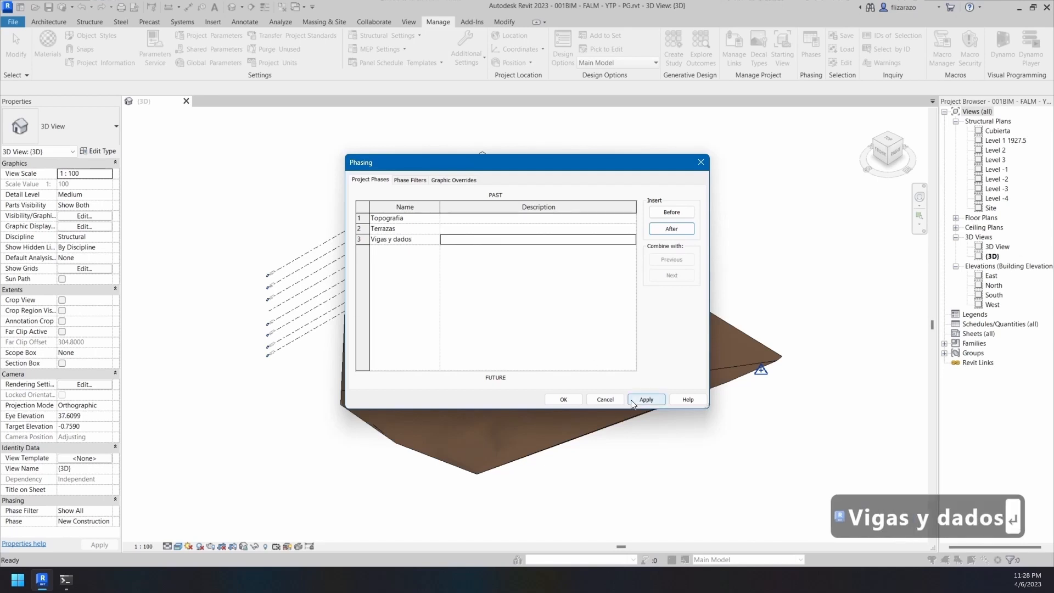
click(563, 399)
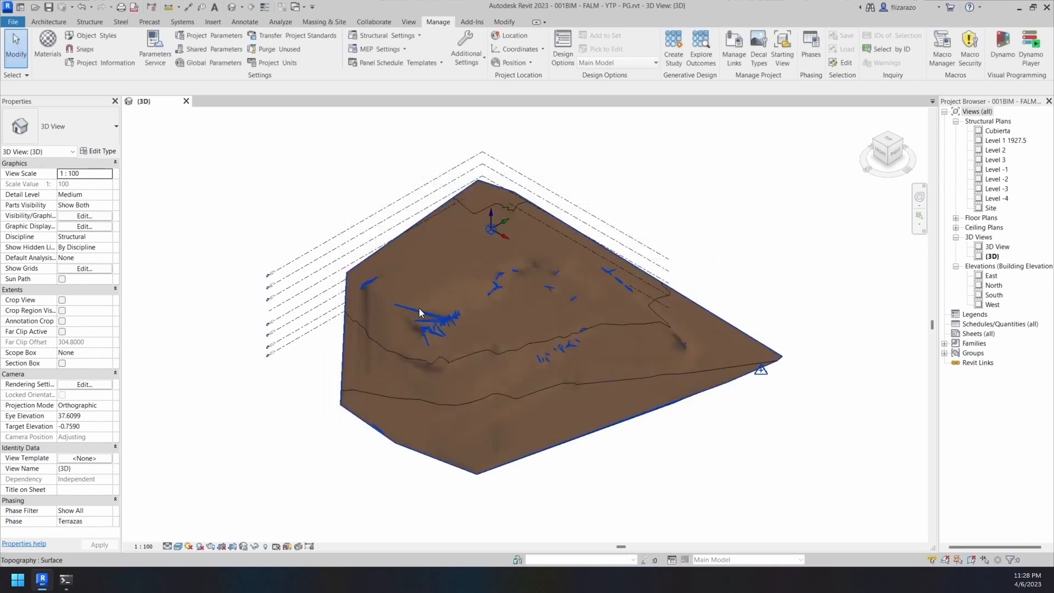
Set the toposurface's created phase to Topografia and its demolished phase to Terrazas
click(400, 450)
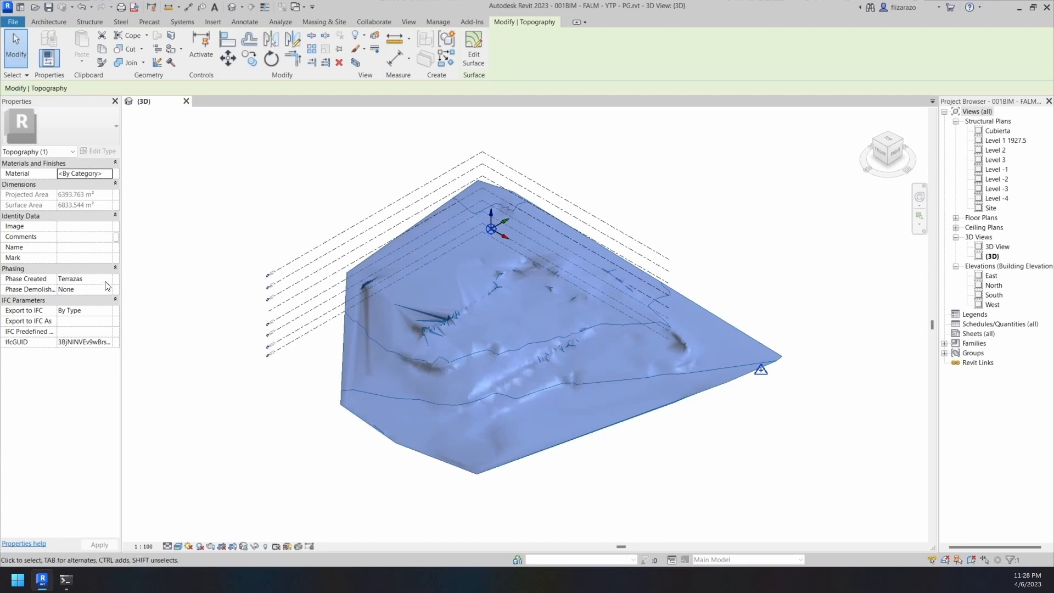
click(107, 279)
click(78, 292)
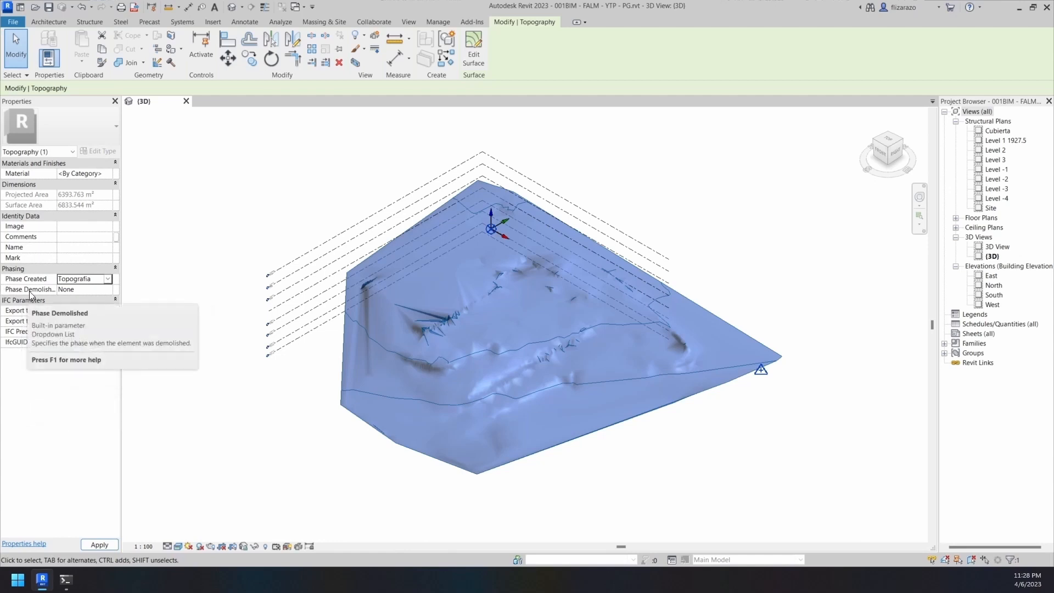
click(107, 290)
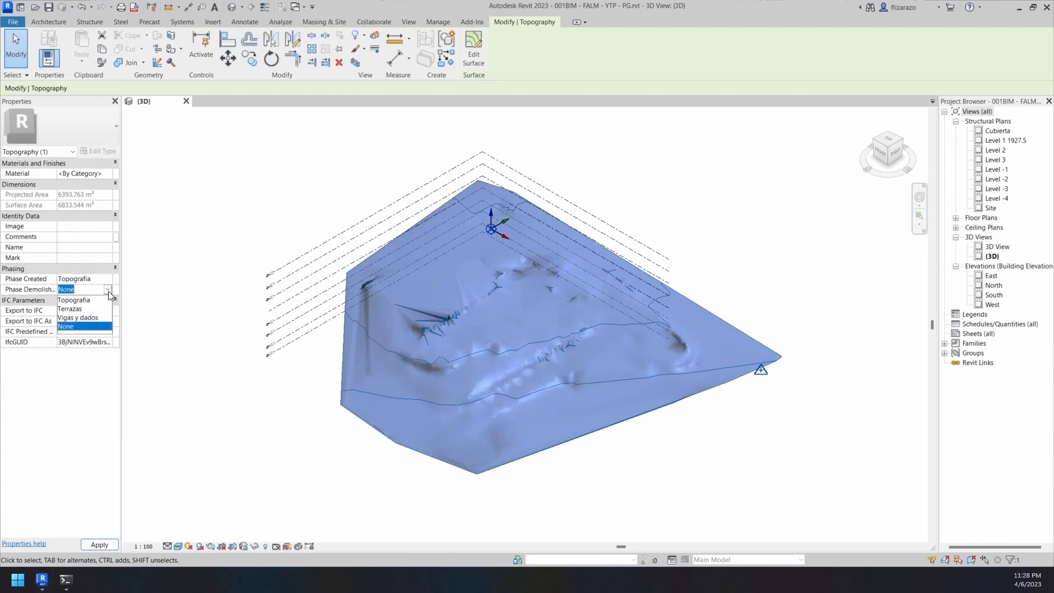
click(81, 309)
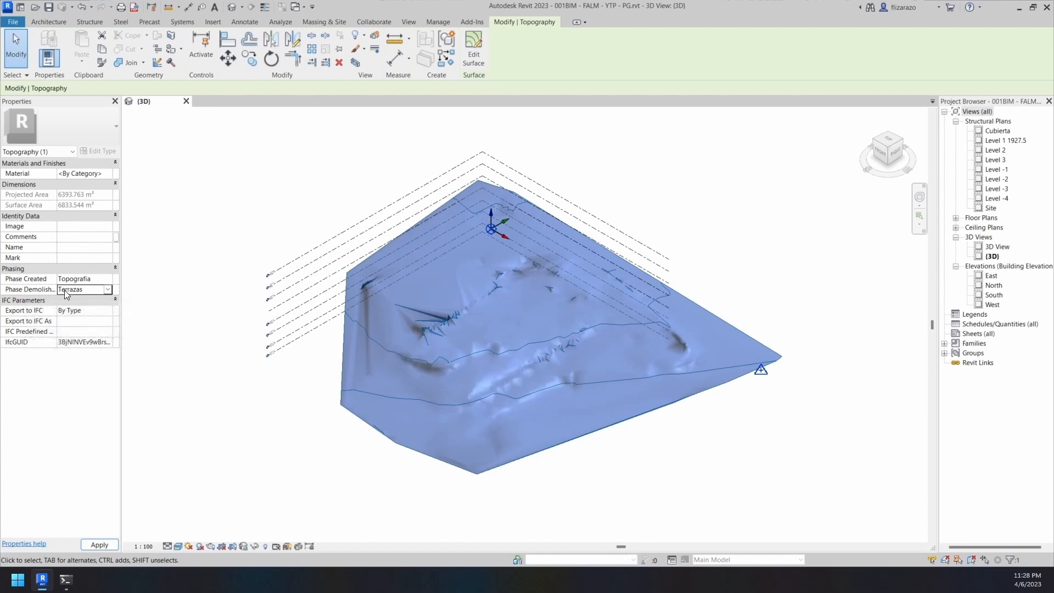
click(231, 439)
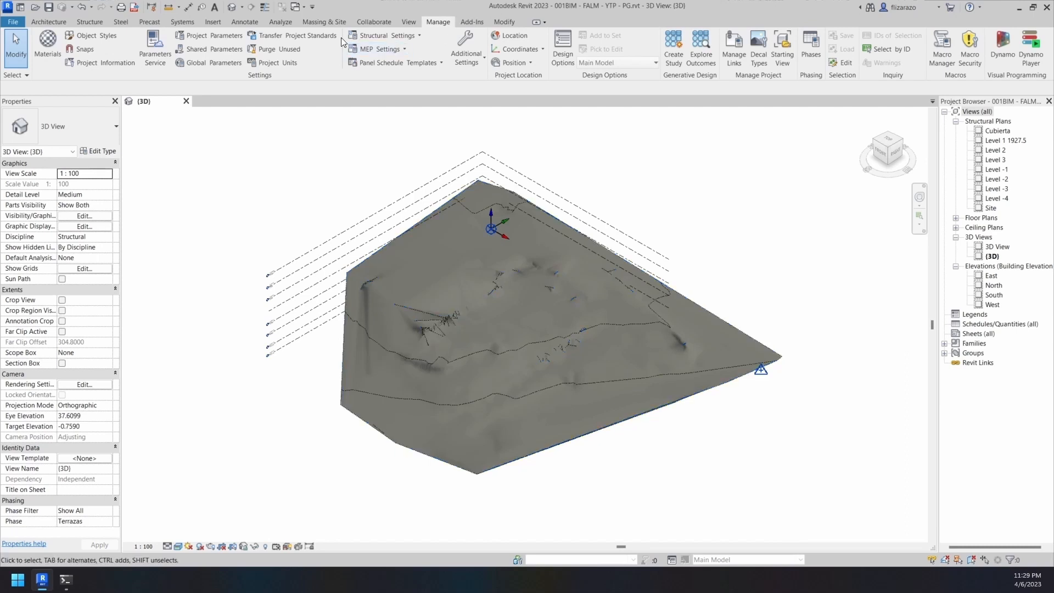
Start a Graded Region on the toposurface as a new surface exactly like the existing one
click(329, 23)
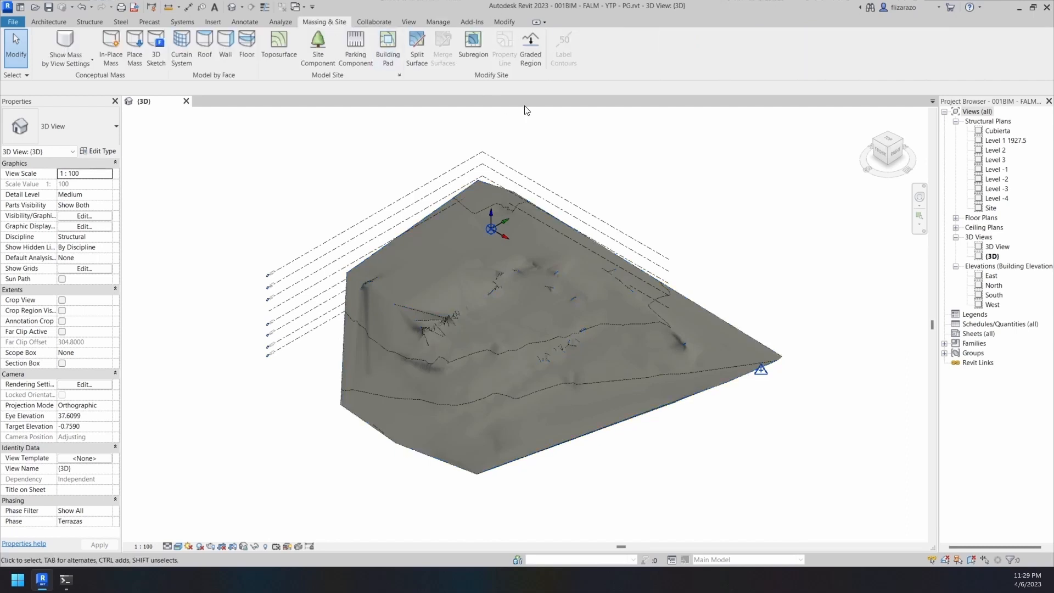
click(529, 59)
click(528, 53)
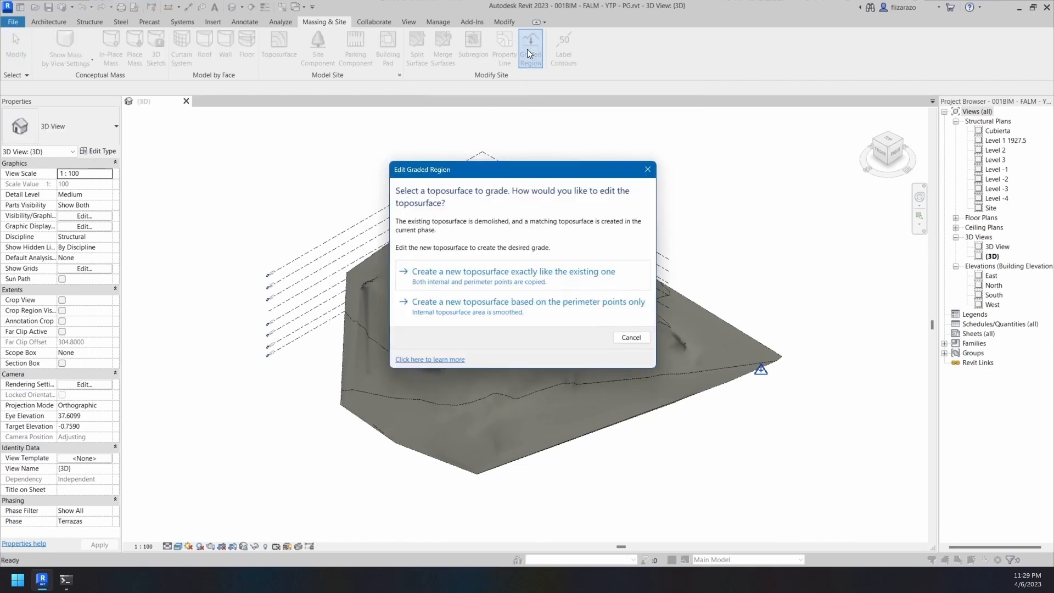
click(483, 283)
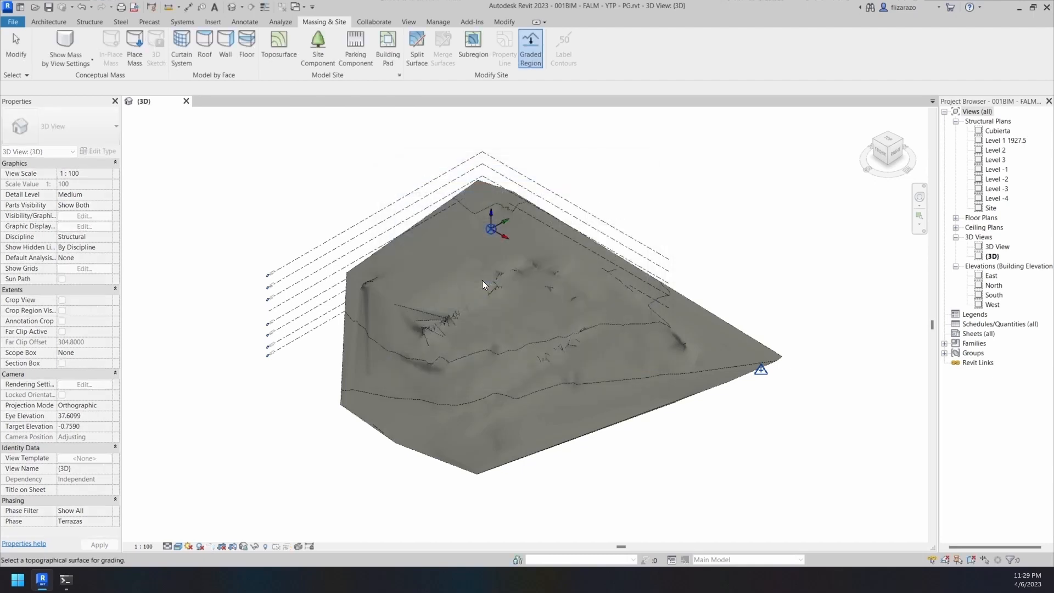
click(348, 277)
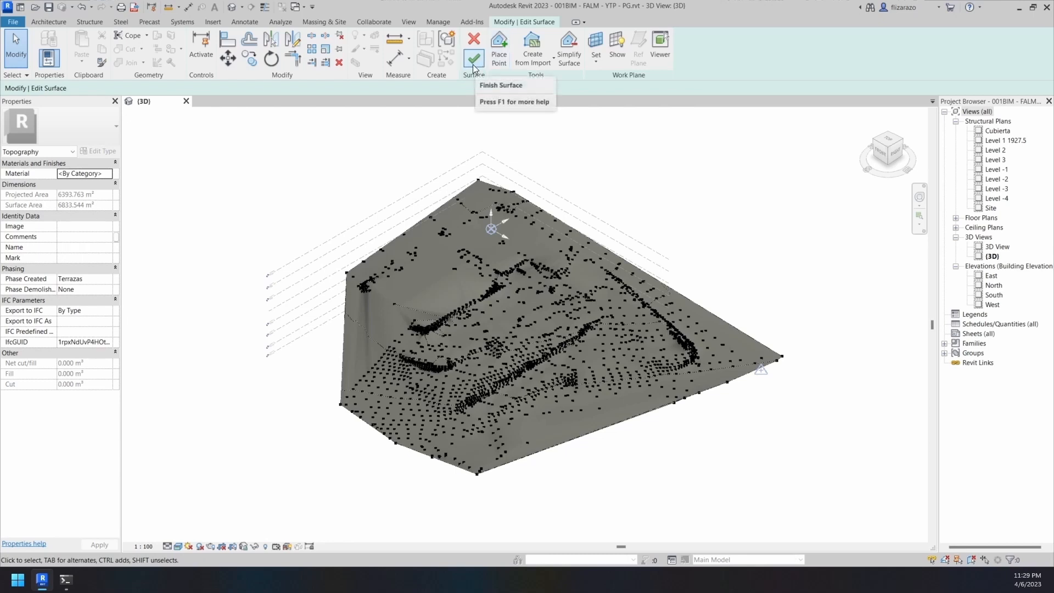
Enter "Terreno de Terrazas" as the graded surface's mark and finish the surface
click(90, 257)
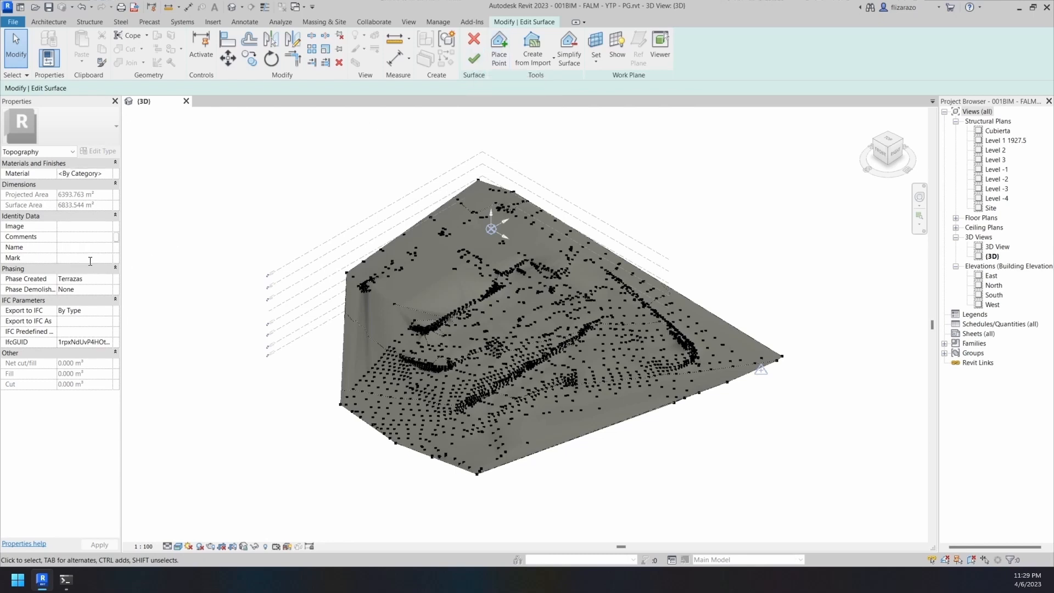
text(Terreno)
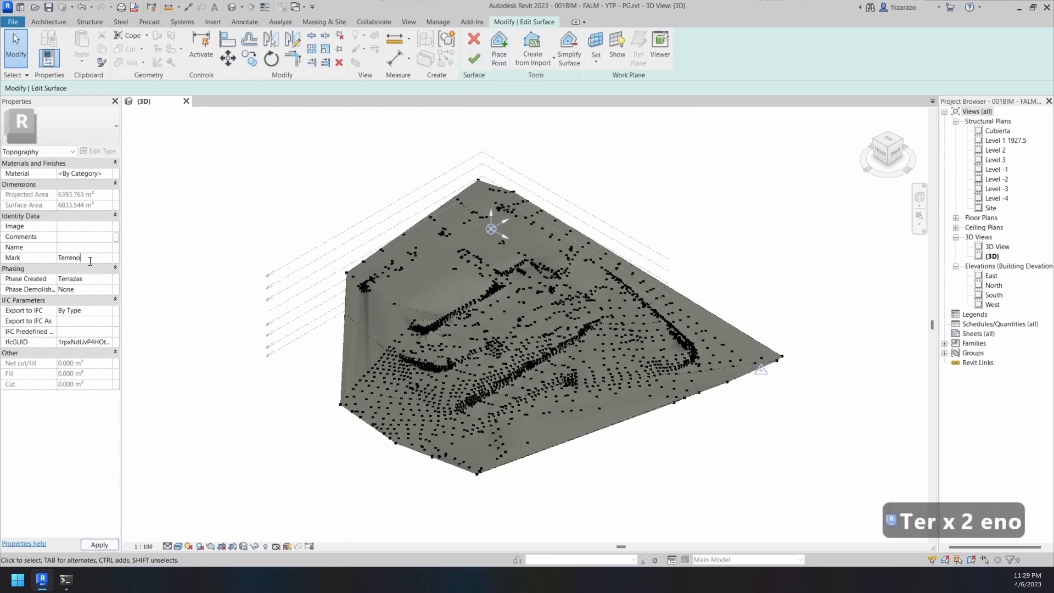
text( de Terr)
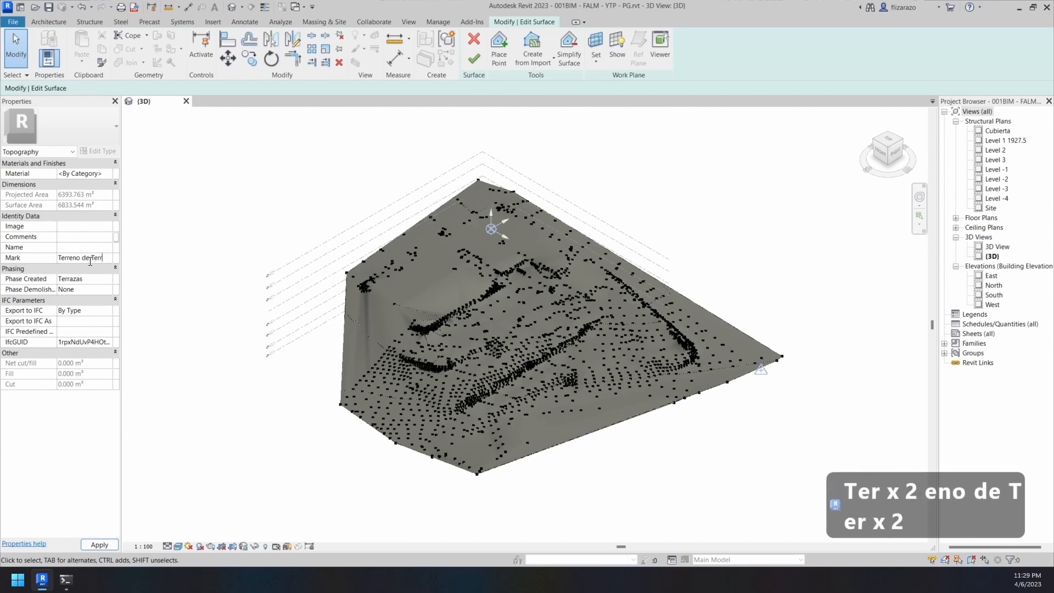
text(azas)
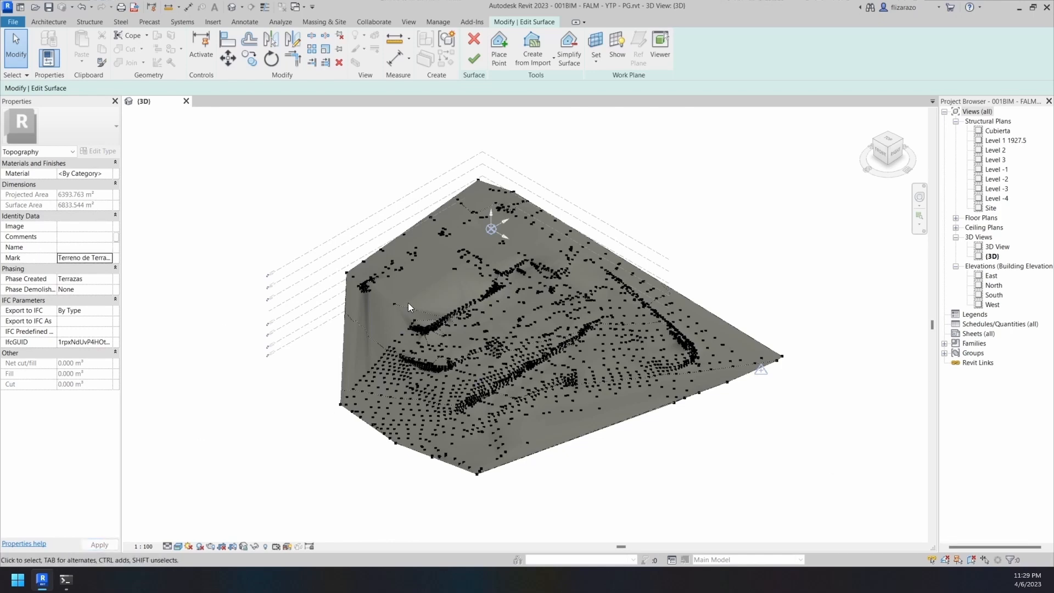
click(474, 58)
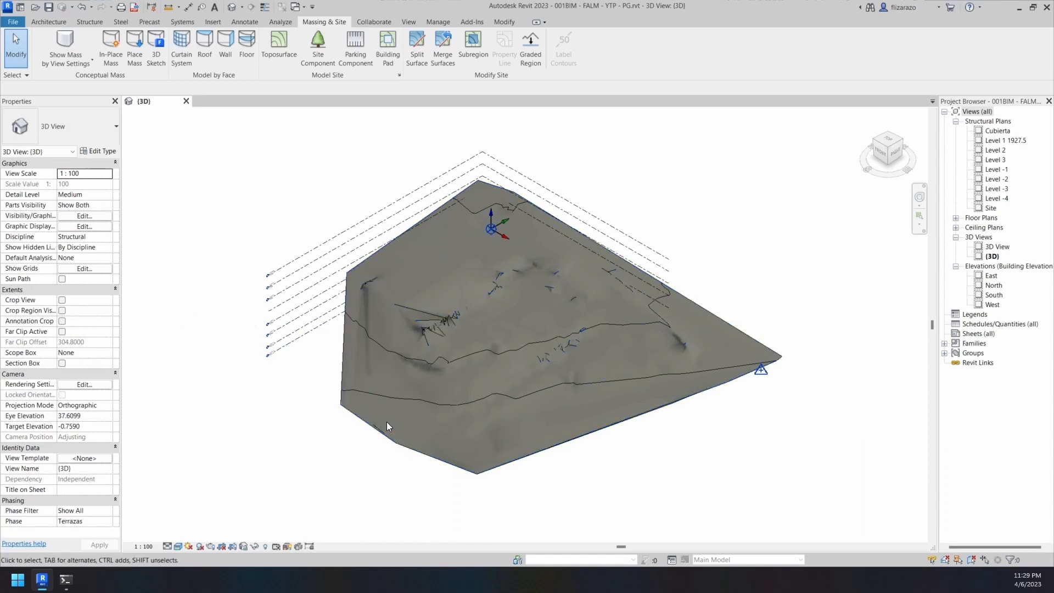
Check the graded surface's phasing properties and switch the 3D view's phase to Topografia
click(343, 324)
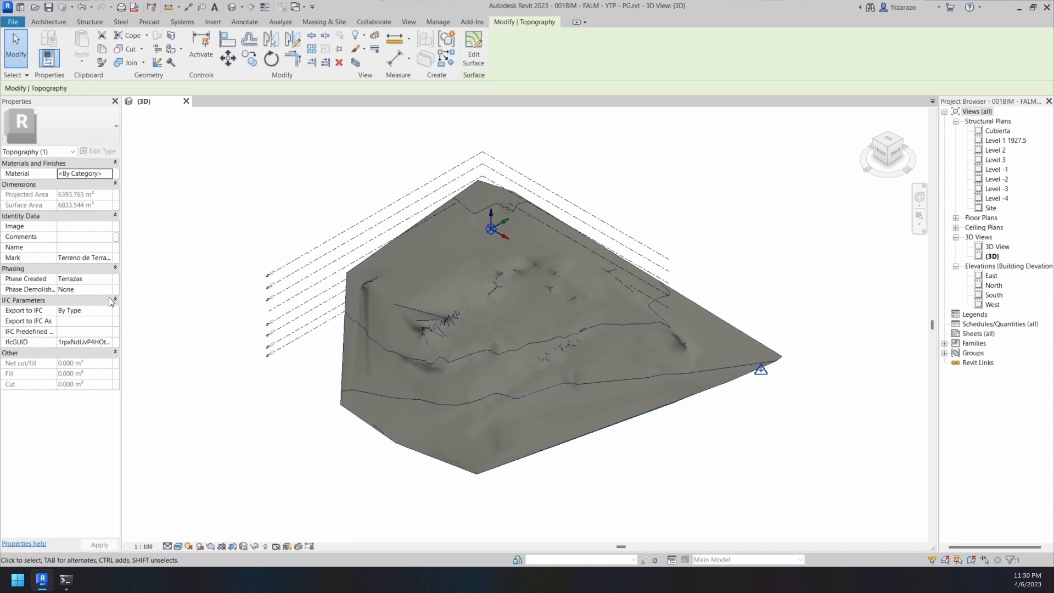
click(218, 295)
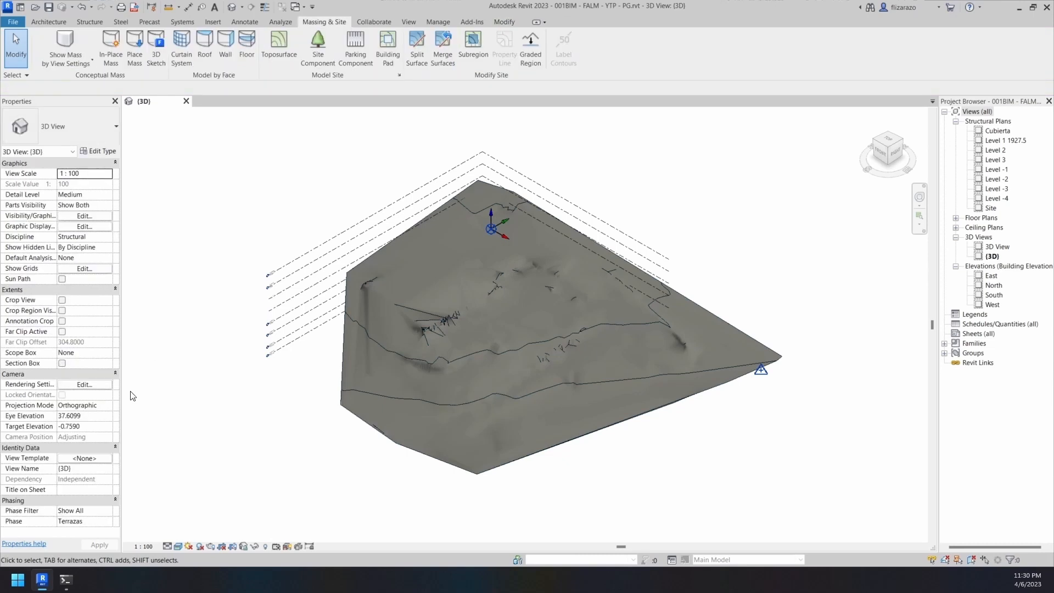
click(93, 521)
click(107, 521)
click(76, 532)
click(91, 544)
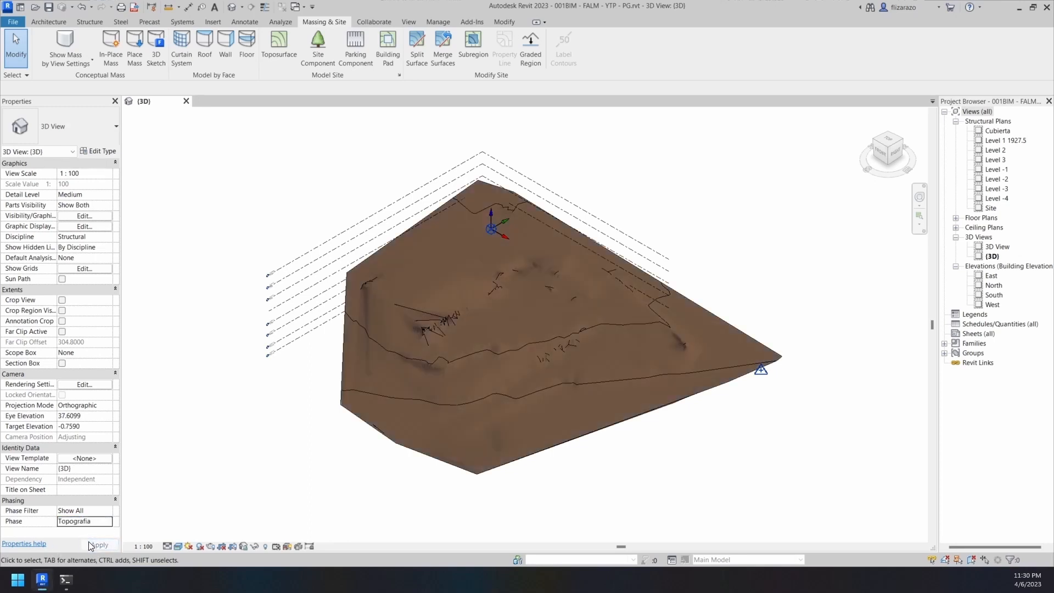
Enter "Terreno Original" as the mark of the original toposurface
click(343, 335)
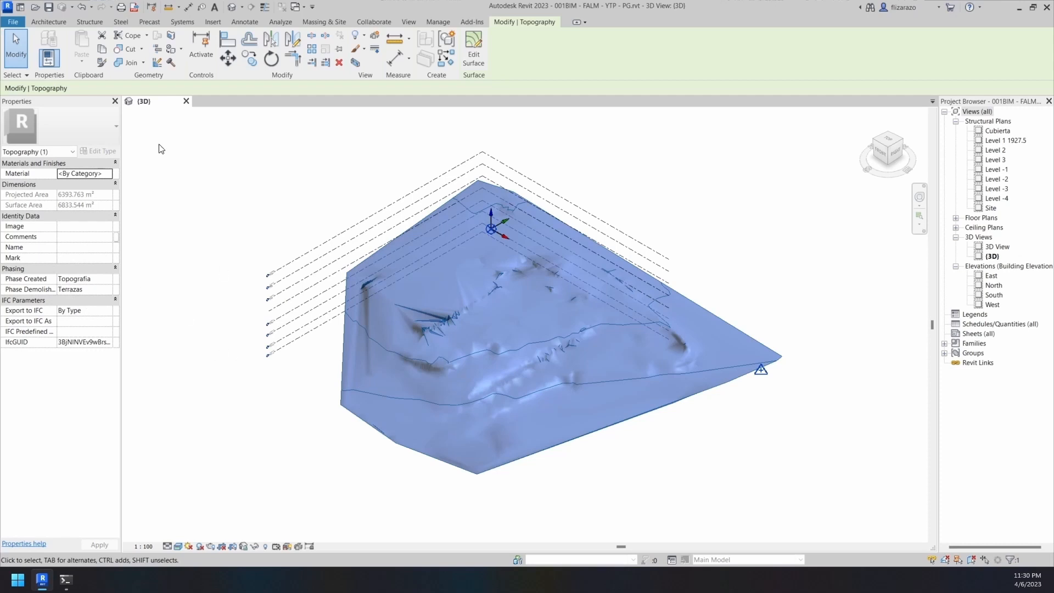
click(68, 256)
text(Terreno Or)
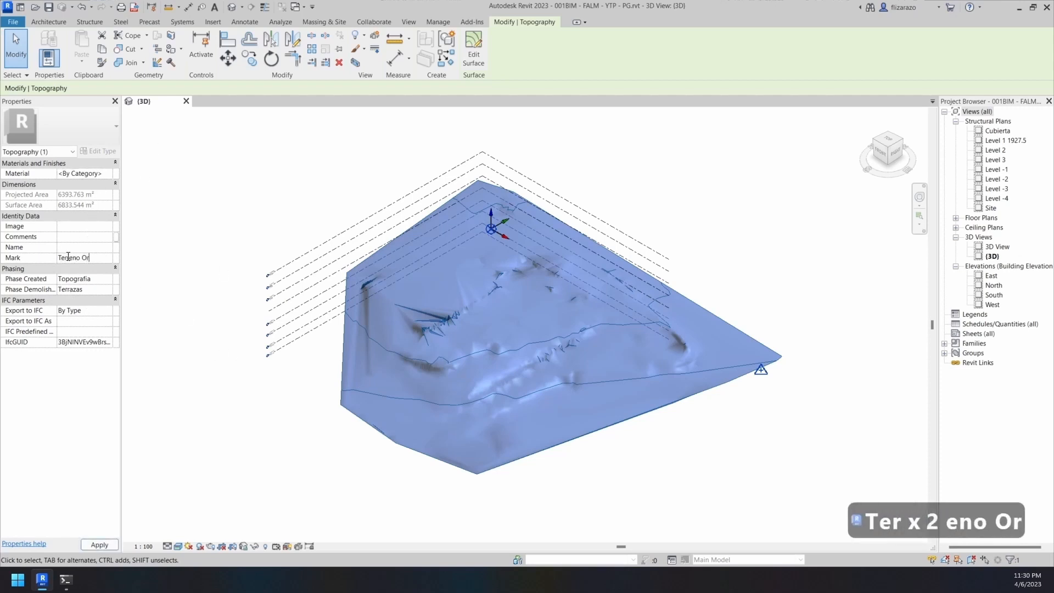
text(iginal)
key(Return)
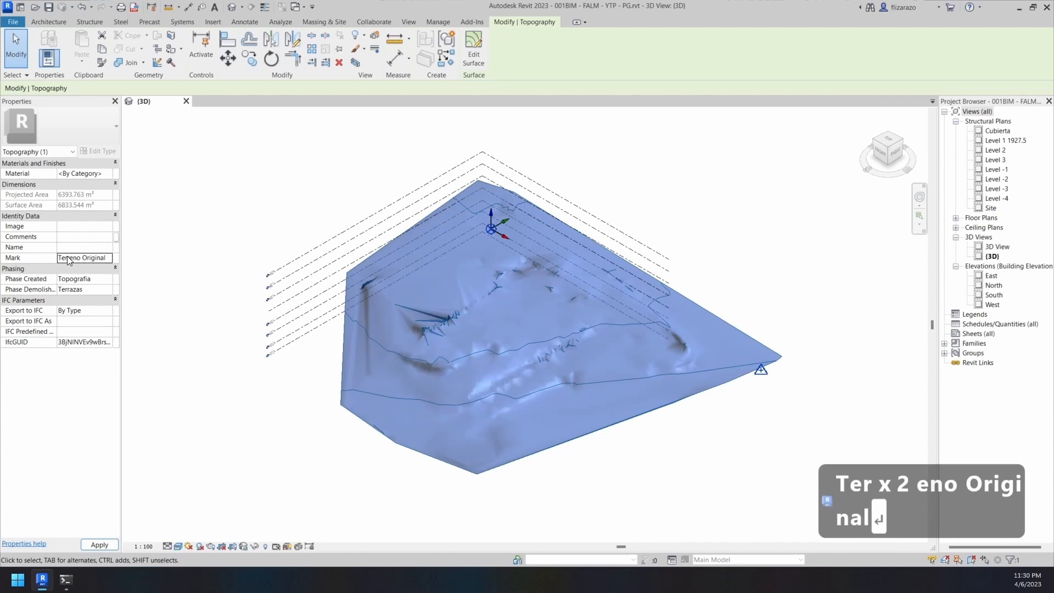
click(216, 430)
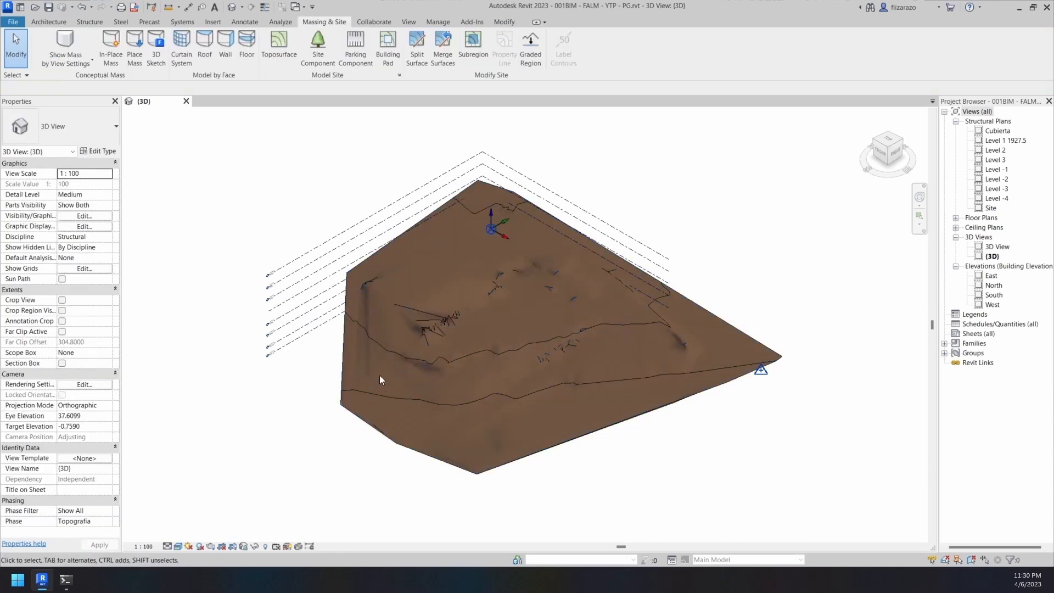
Set the 3D view's phase to Terrazas and its phase filter to Show New
click(104, 520)
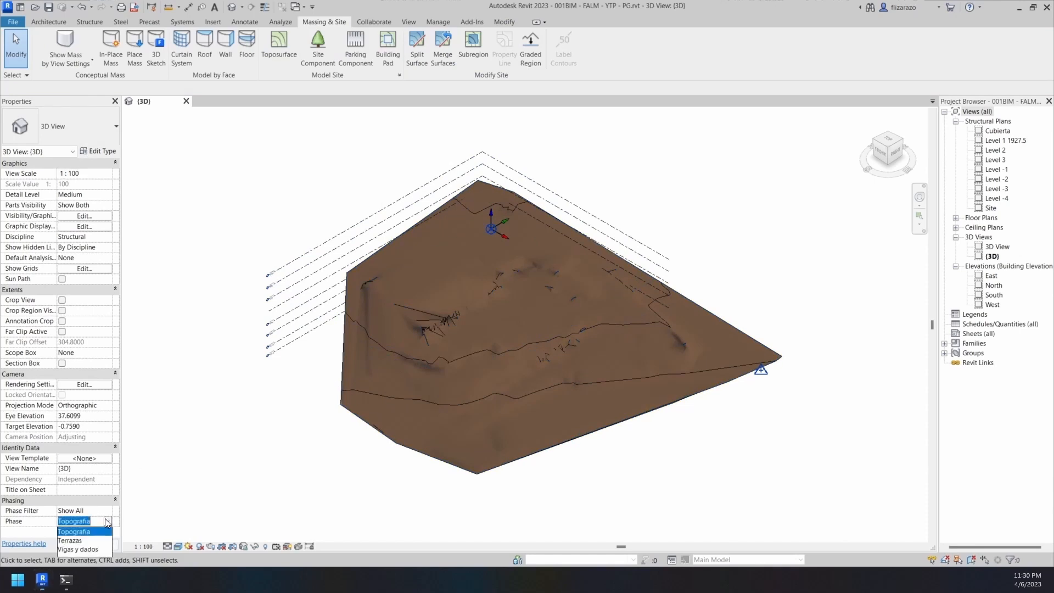
click(89, 541)
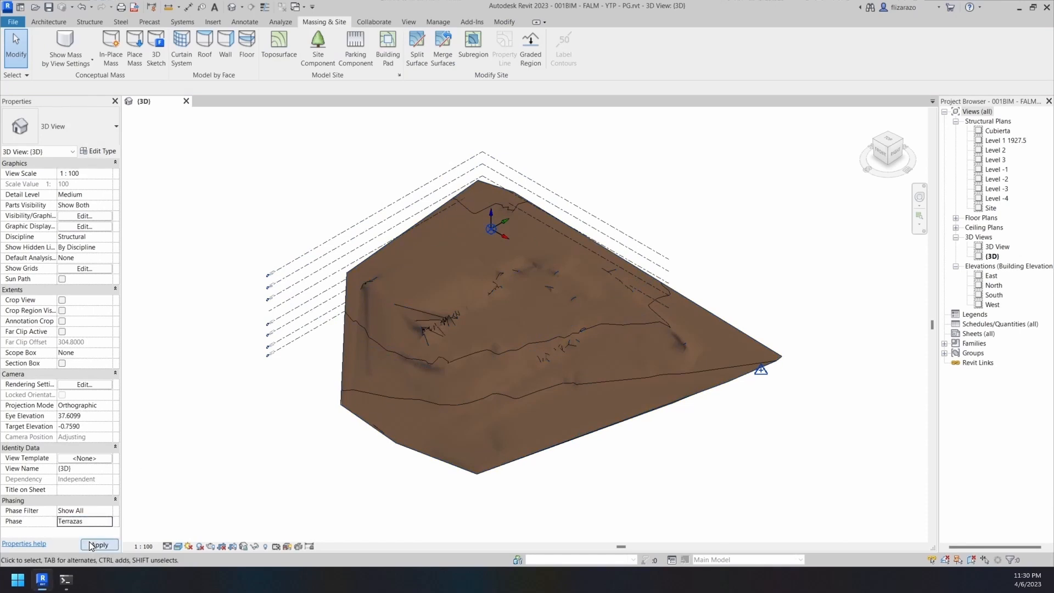
click(89, 542)
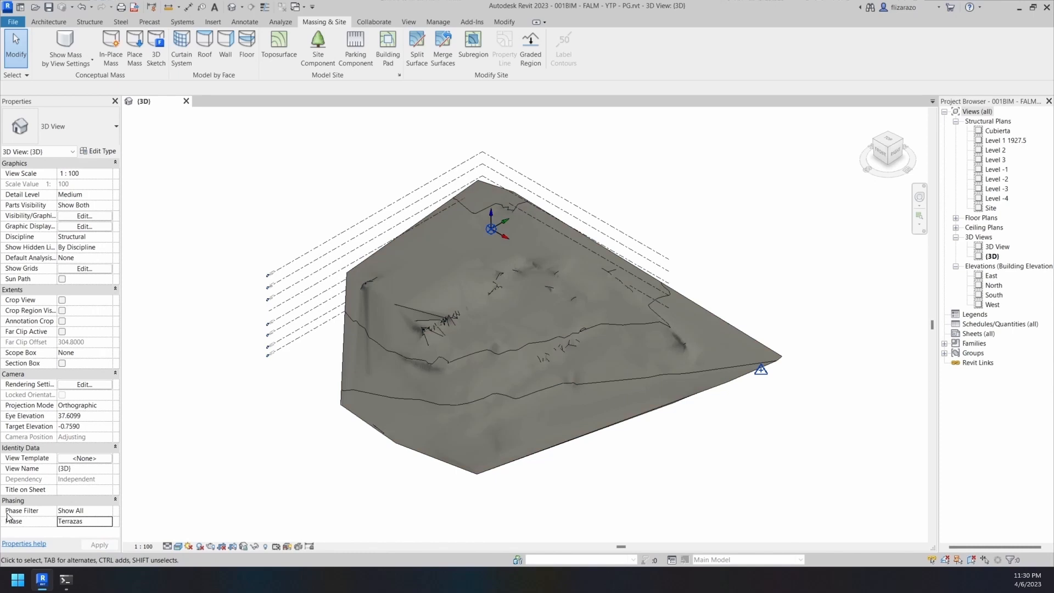
click(106, 509)
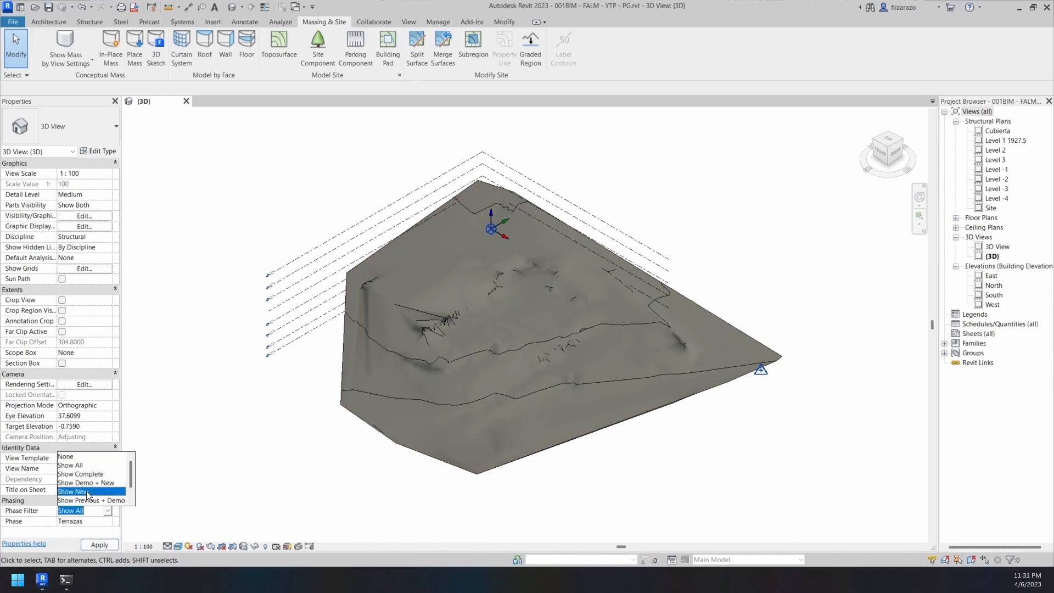
click(86, 491)
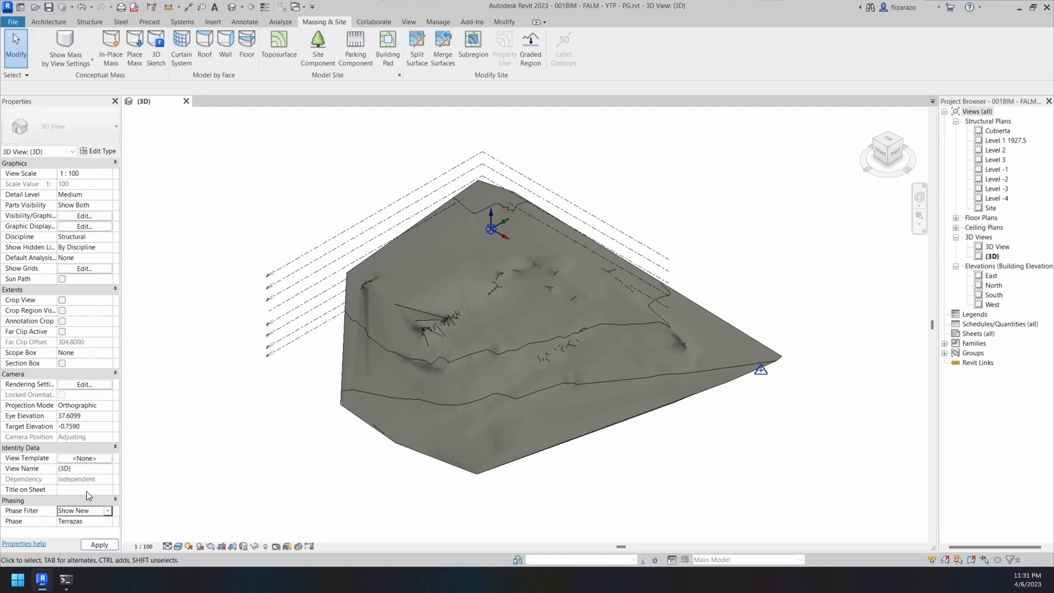
click(104, 545)
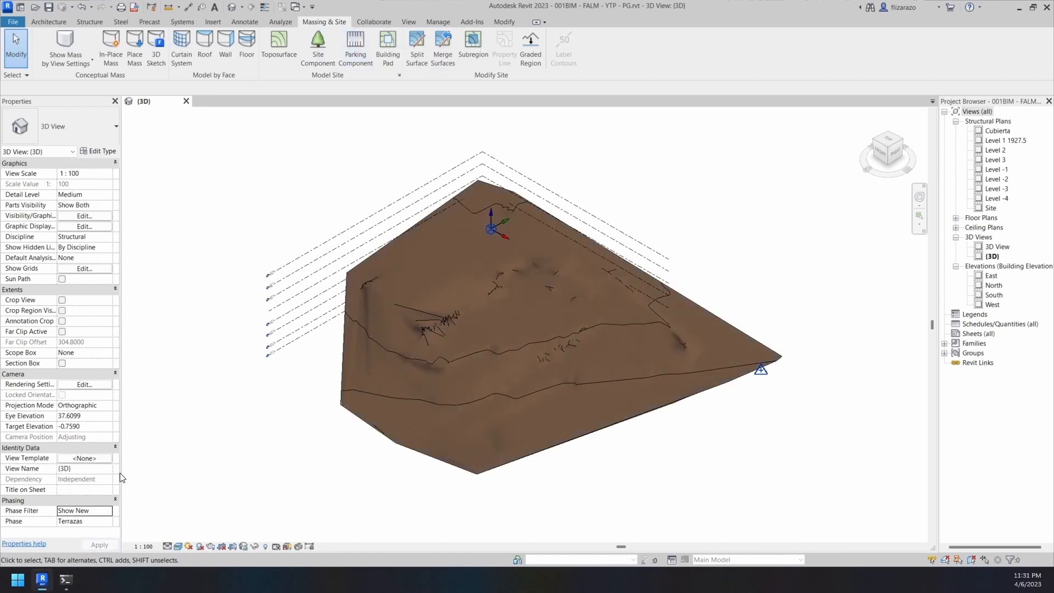
Review the project phases and how each phase filter displays new, existing, demolished and temporary elements
click(109, 510)
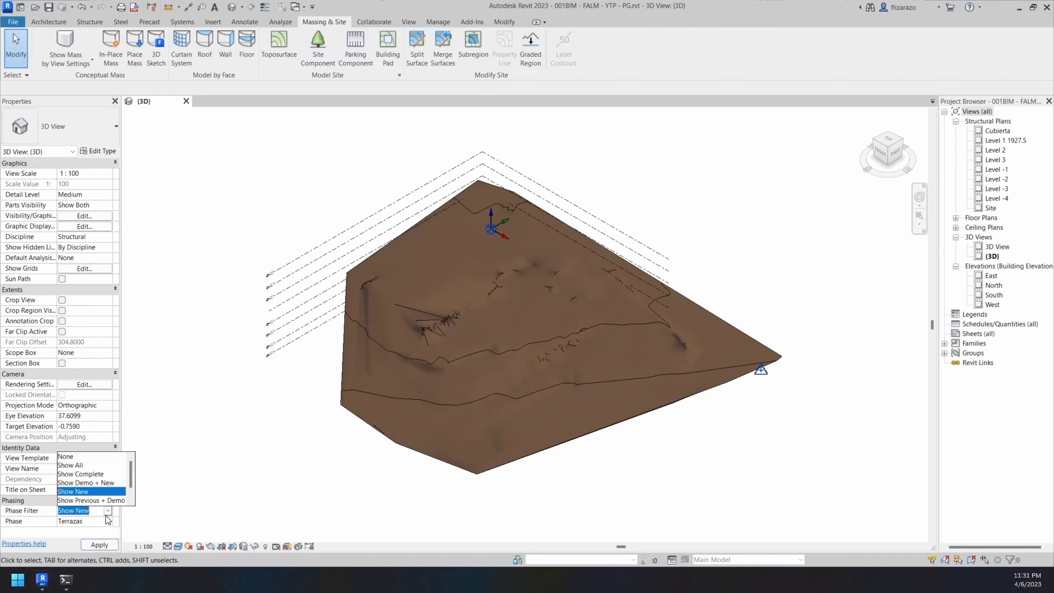
click(107, 511)
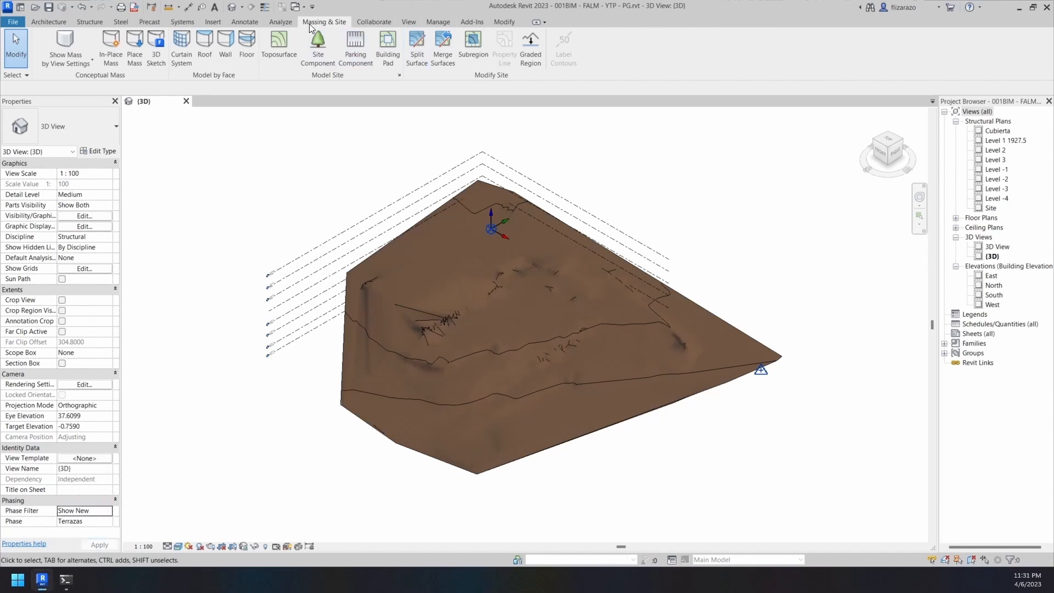
click(437, 22)
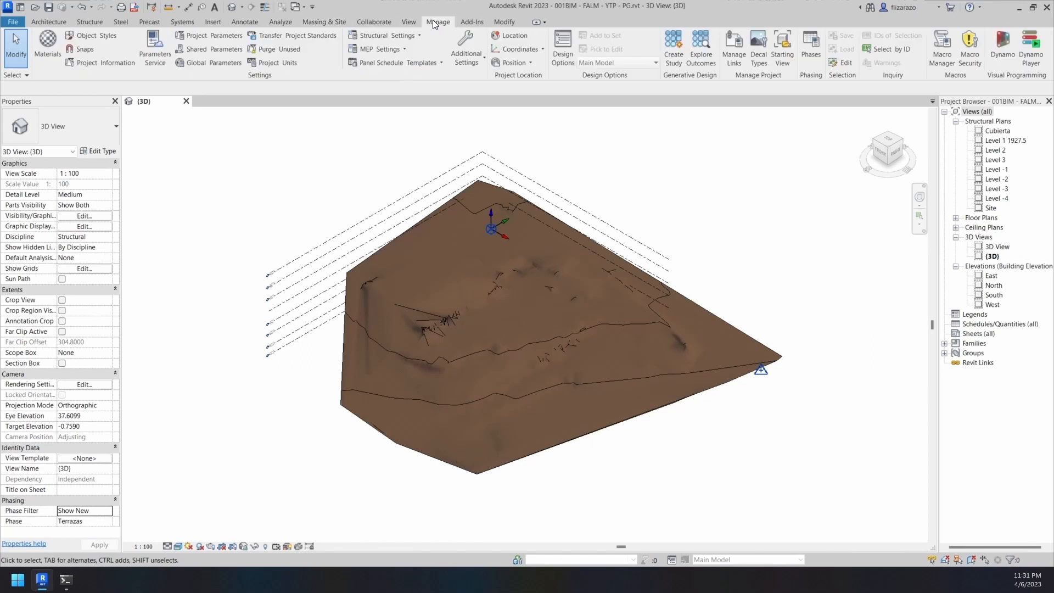
click(810, 47)
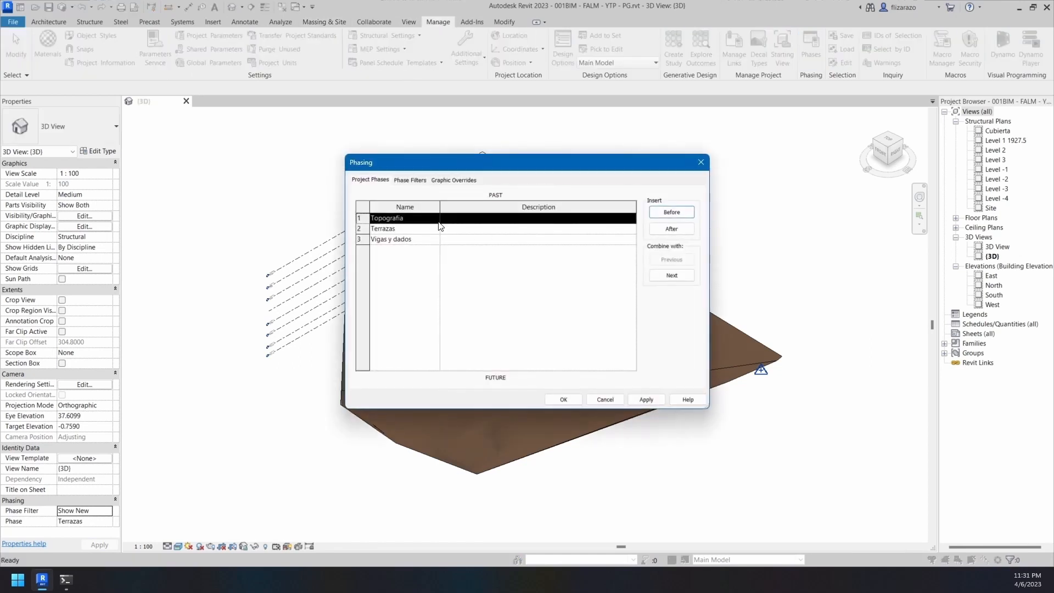
click(410, 180)
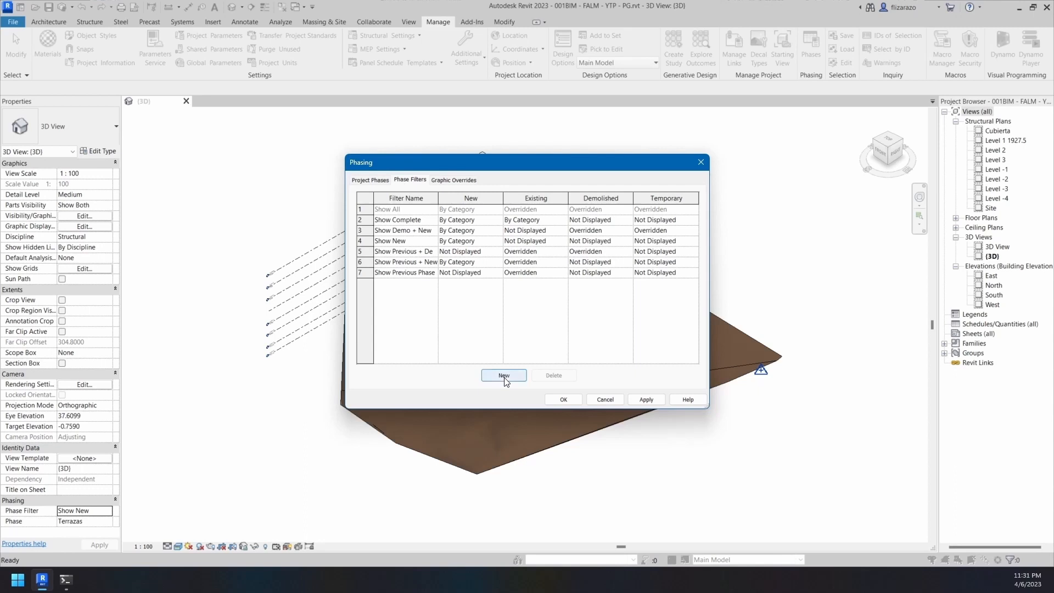
click(563, 399)
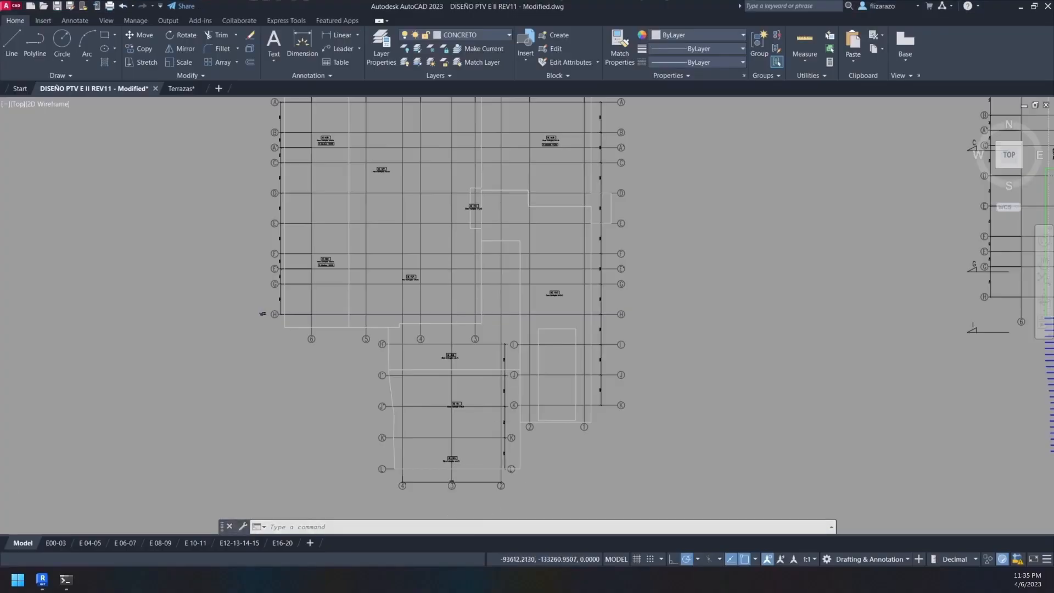
Examine the terrace outlines and grid axes in AutoCAD's DISEÑO PTV E II REV11 - Modified drawing
scroll(382, 168, down, 3)
scroll(382, 168, up, 3)
scroll(382, 167, up, 2)
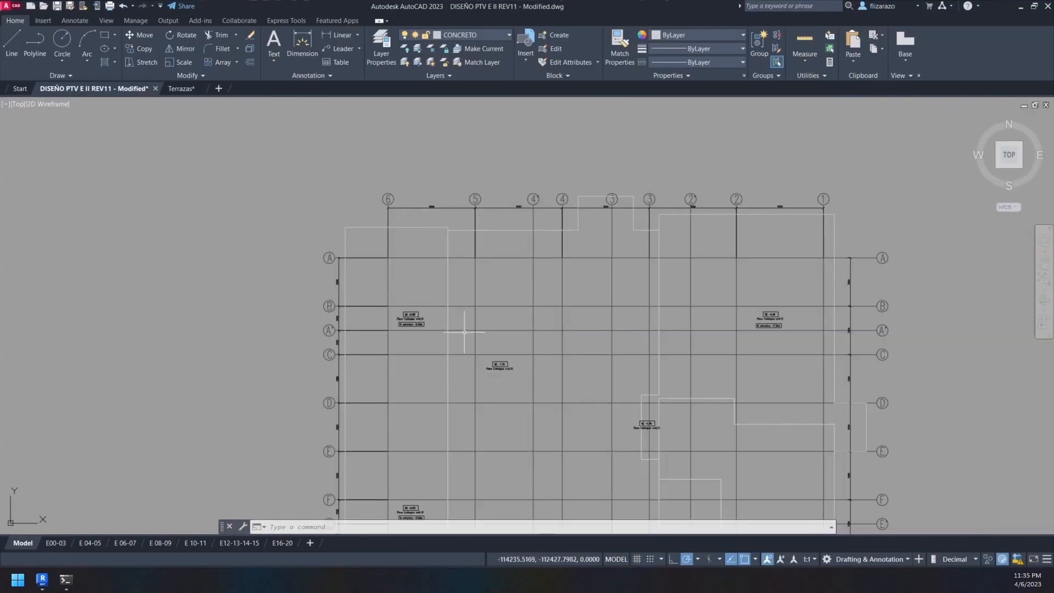
scroll(510, 329, down, 2)
mouse_move(554, 358)
middle_down()
mouse_move(404, 195)
mouse_move(339, 241)
middle_up()
Check the terrace outlines, level labels and origin in the Terrazas drawing and save it
click(181, 89)
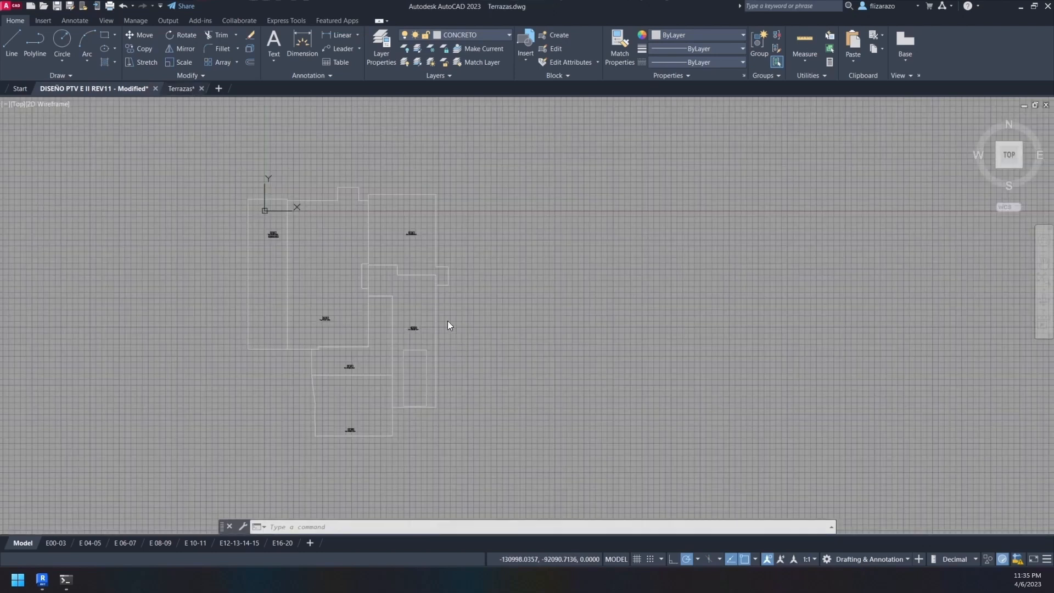
scroll(308, 286, up, 3)
mouse_move(270, 235)
middle_down()
mouse_move(317, 209)
mouse_move(360, 348)
middle_up()
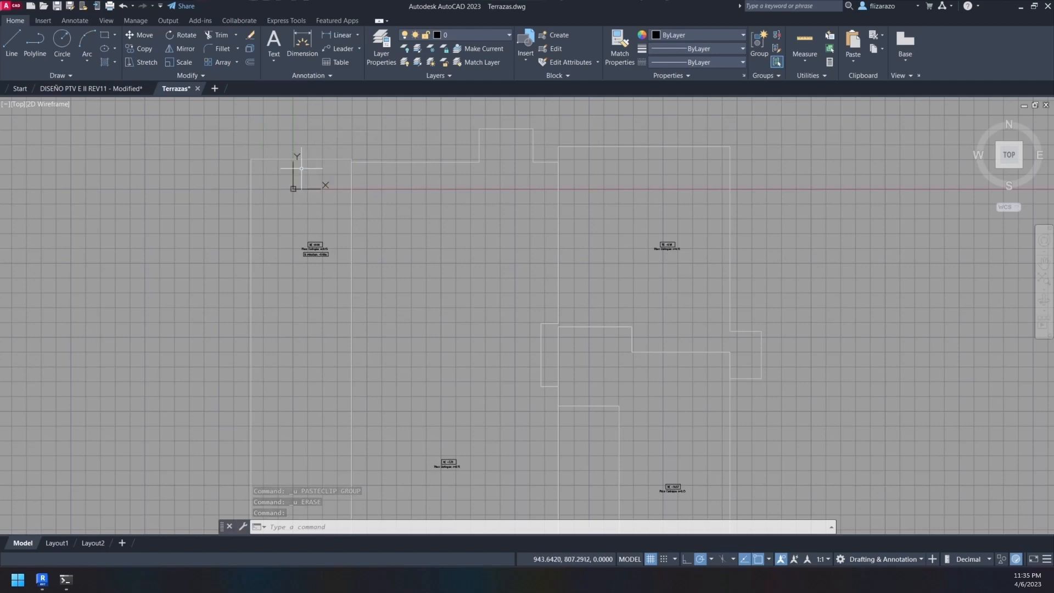
scroll(373, 162, down, 4)
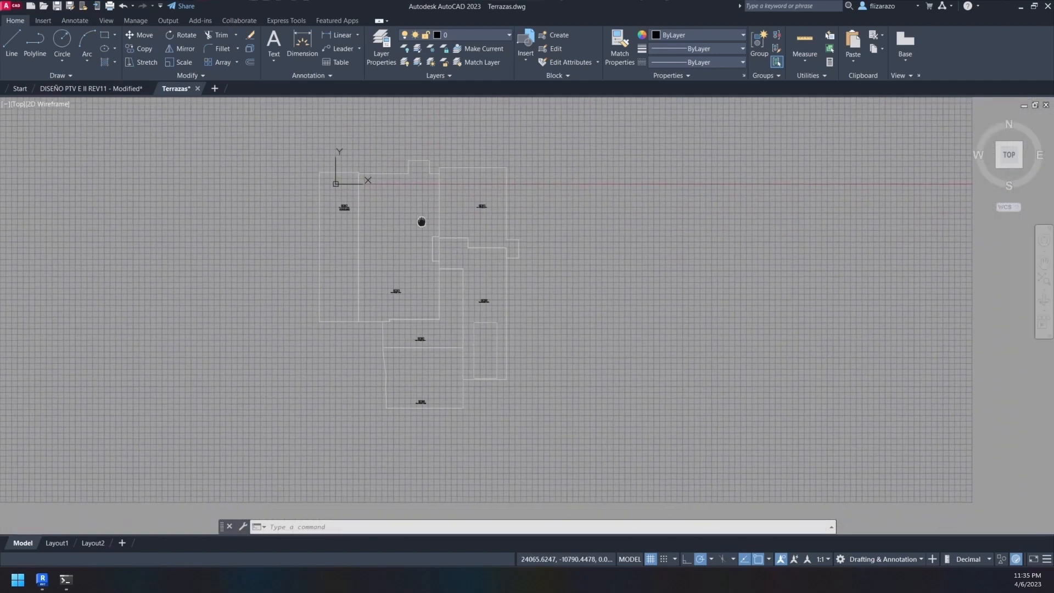
scroll(408, 272, up, 2)
middle_drag(364, 317, 585, 376)
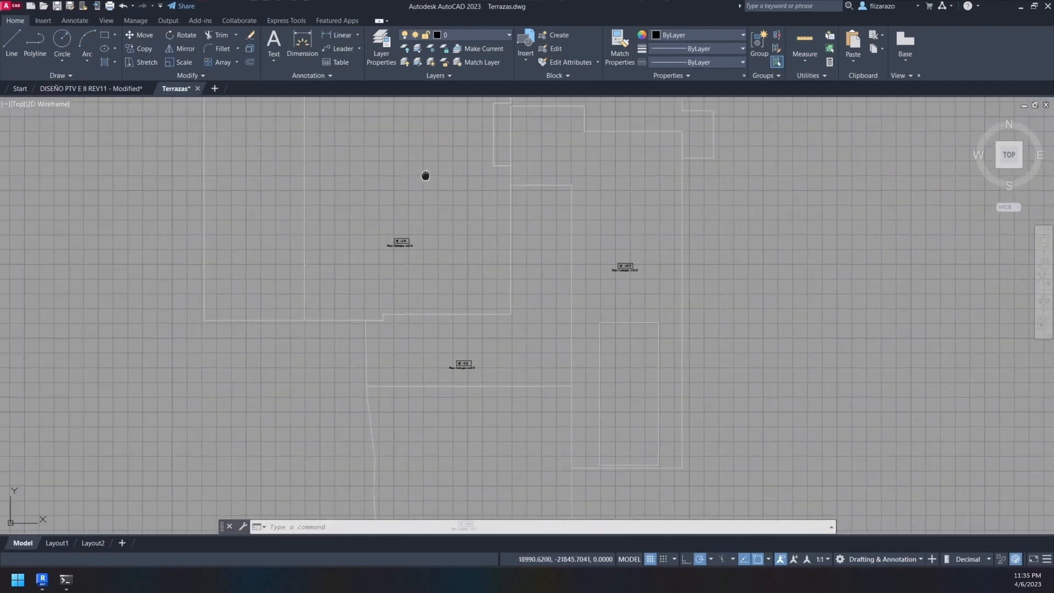
scroll(404, 230, up, 3)
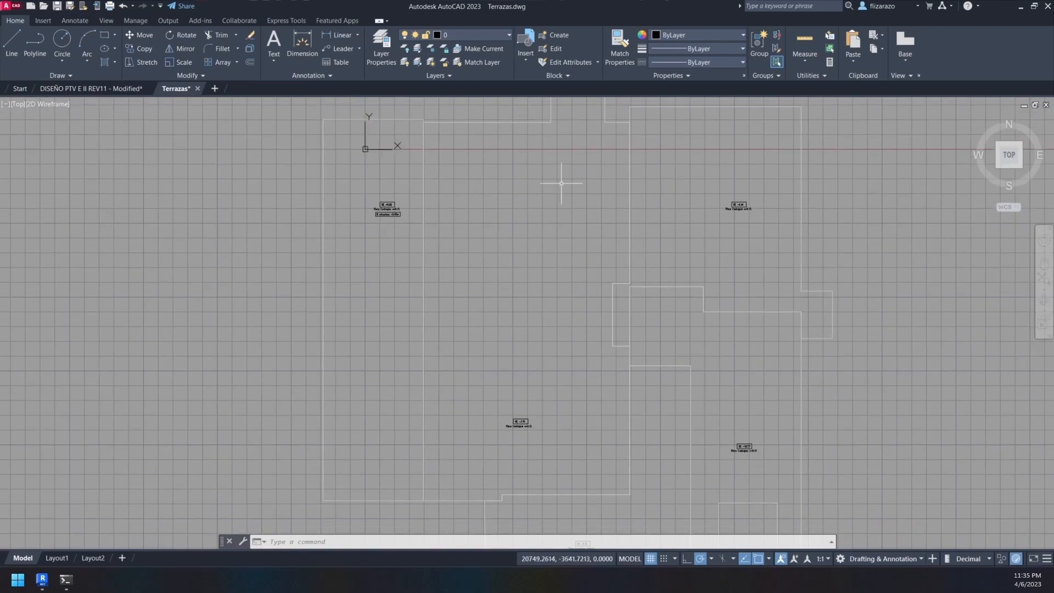
scroll(613, 267, down, 2)
middle_drag(554, 237, 588, 318)
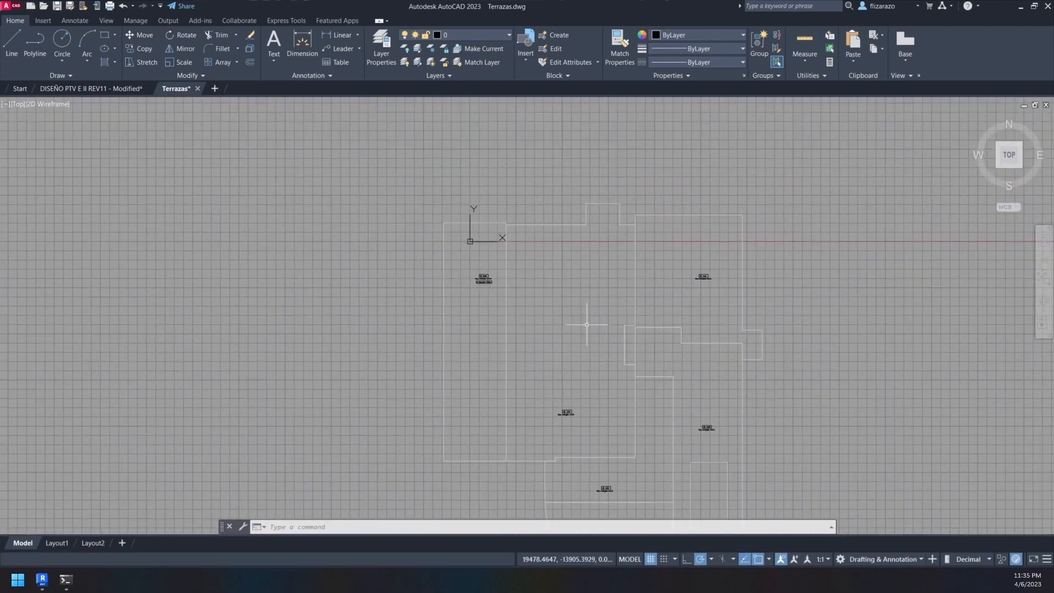
key(ctrl+s)
mouse_move(634, 365)
middle_down()
mouse_move(534, 294)
mouse_move(523, 251)
middle_up()
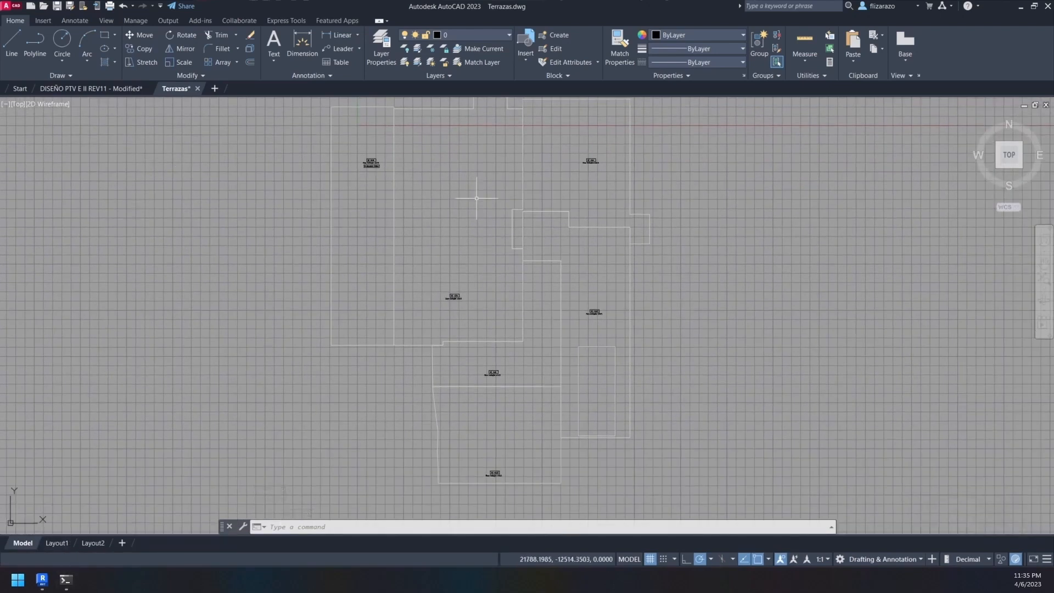
Switch to Revit and choose Terrazas.dwg from the Desktop's BIM, Parque Tecnologico, Topografia folder for a CAD link
click(42, 579)
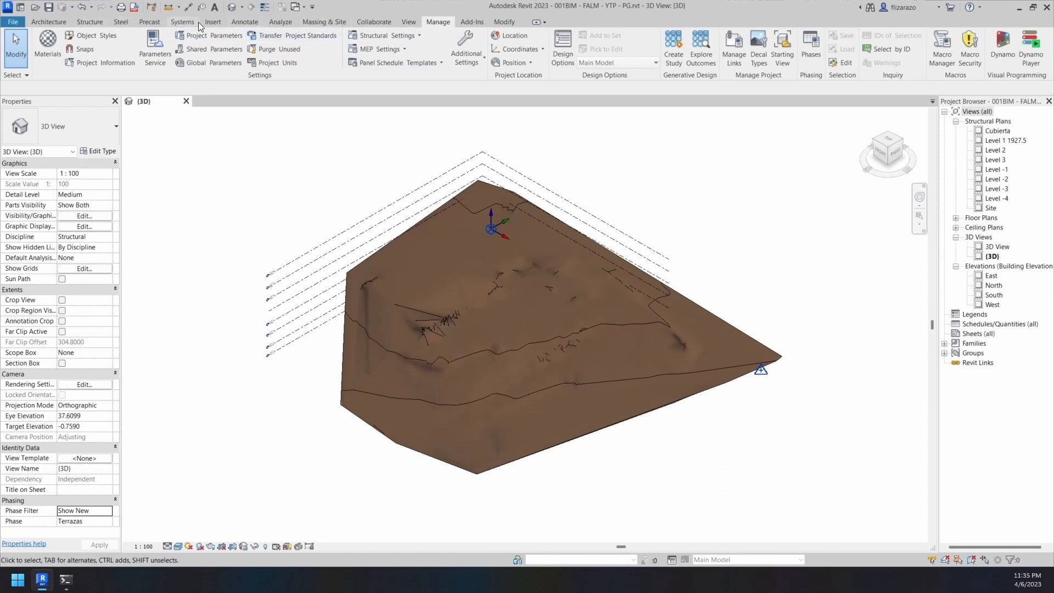
click(213, 22)
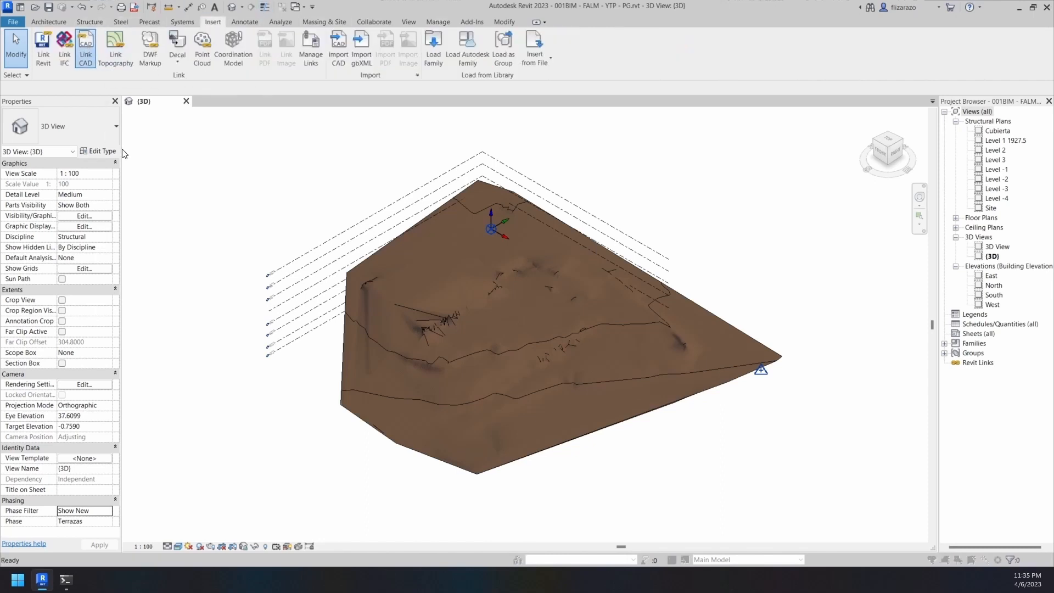
click(86, 47)
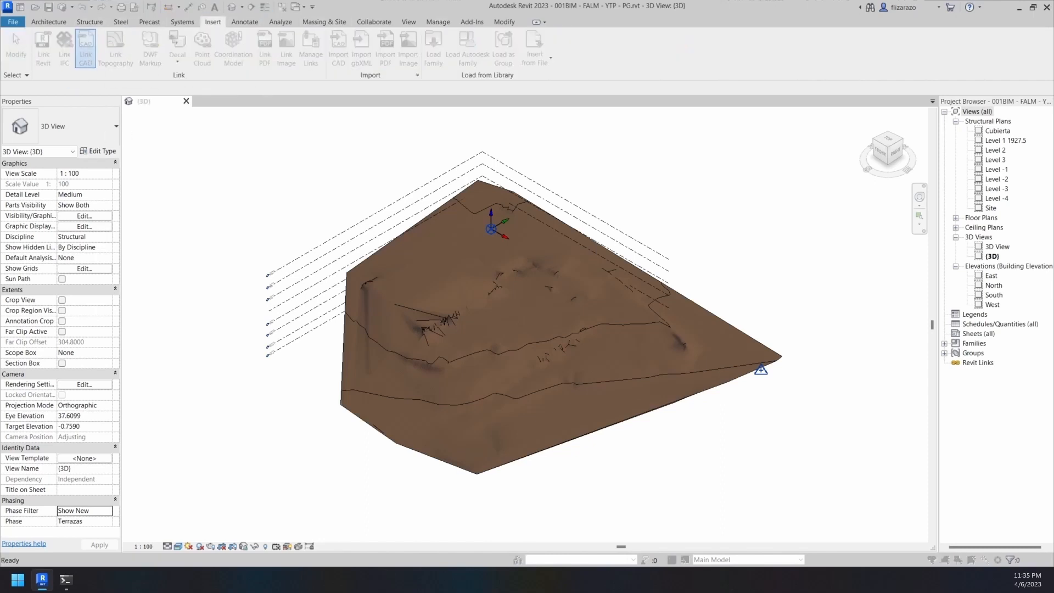
click(283, 123)
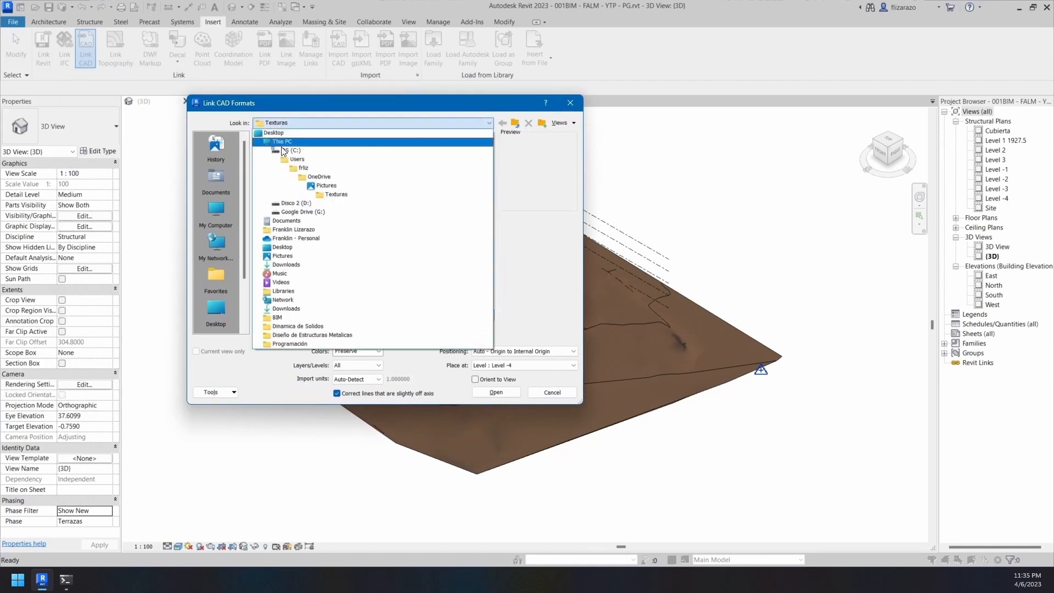
click(291, 247)
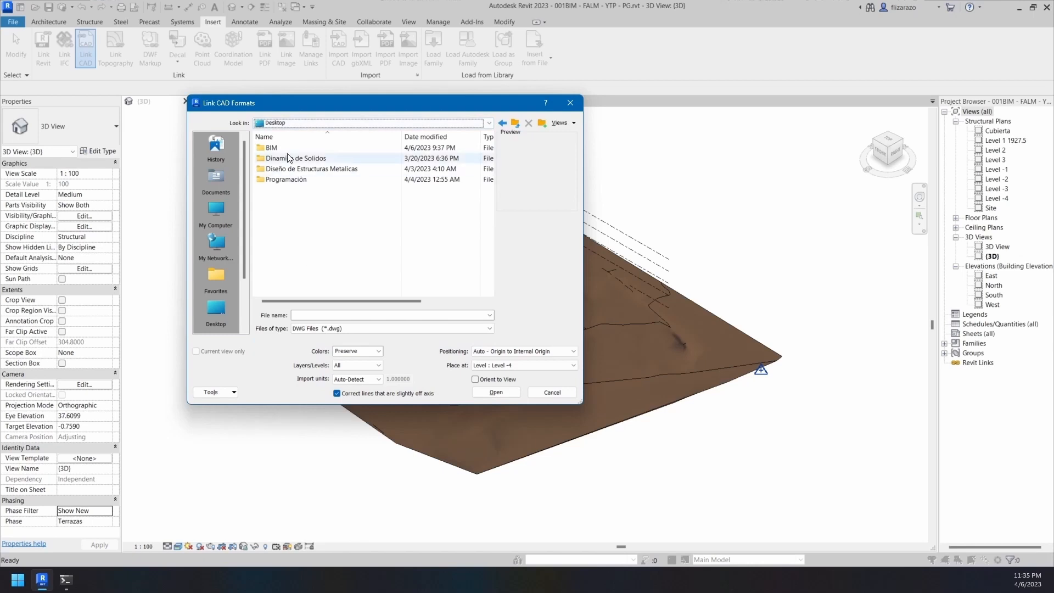
double_click(271, 147)
double_click(285, 148)
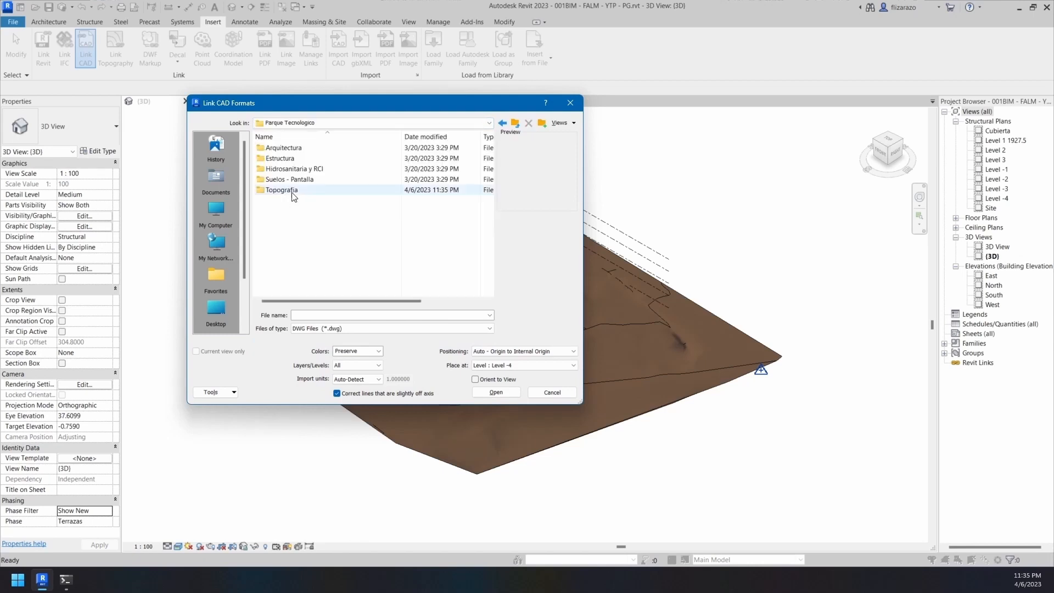
double_click(283, 190)
click(293, 211)
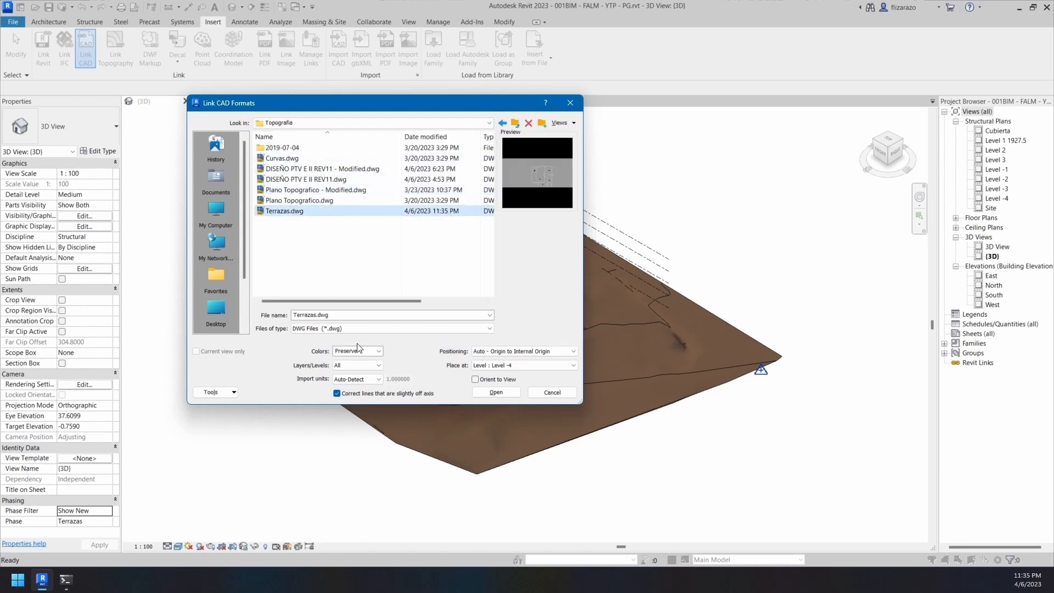
Link the drawing with millimeter import units, placed at Level 1 1927.5
click(362, 379)
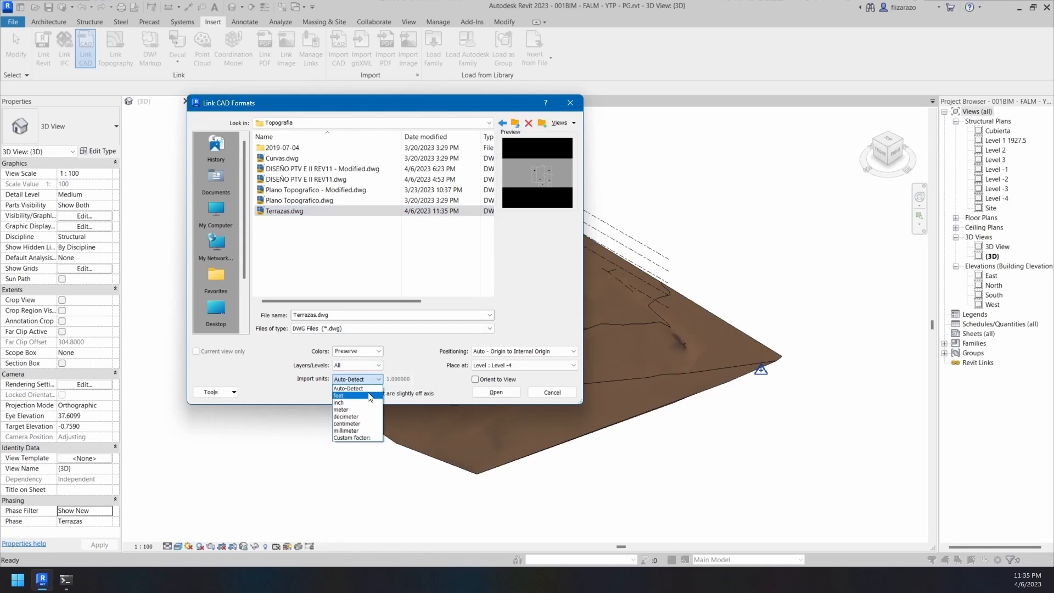
click(365, 430)
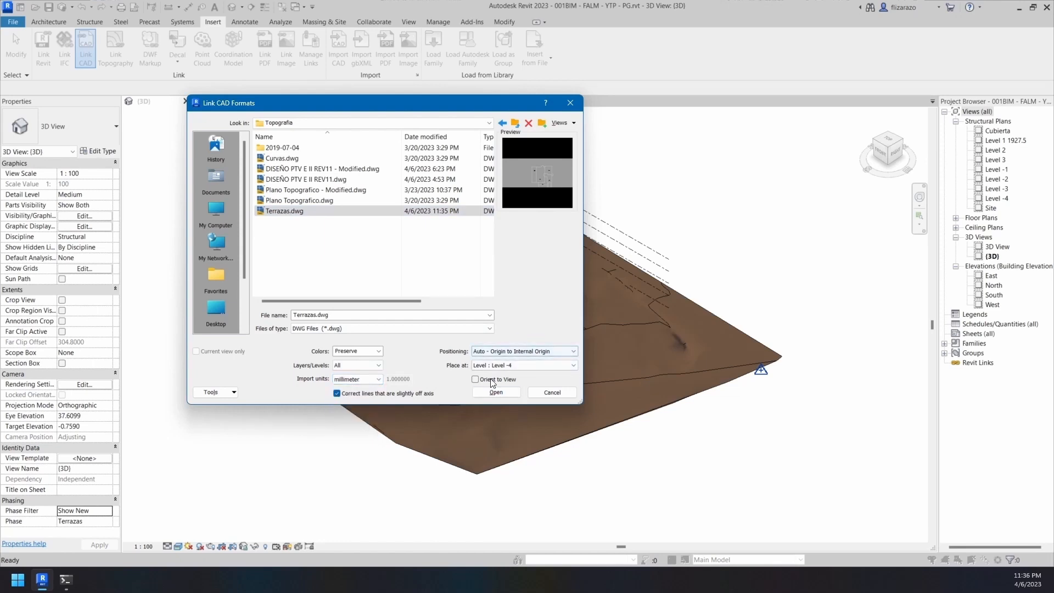
click(546, 365)
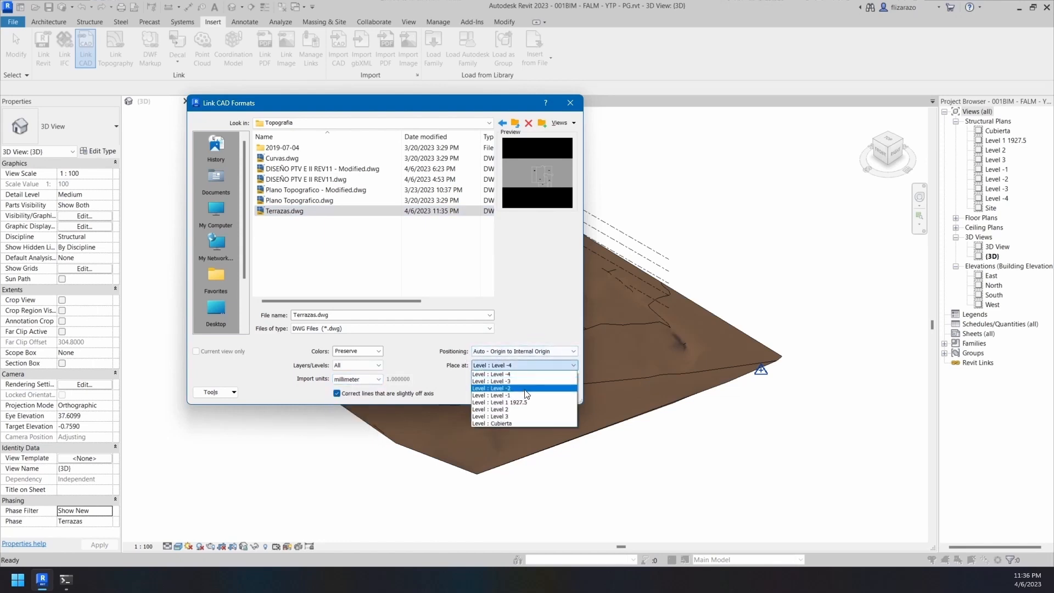
click(511, 407)
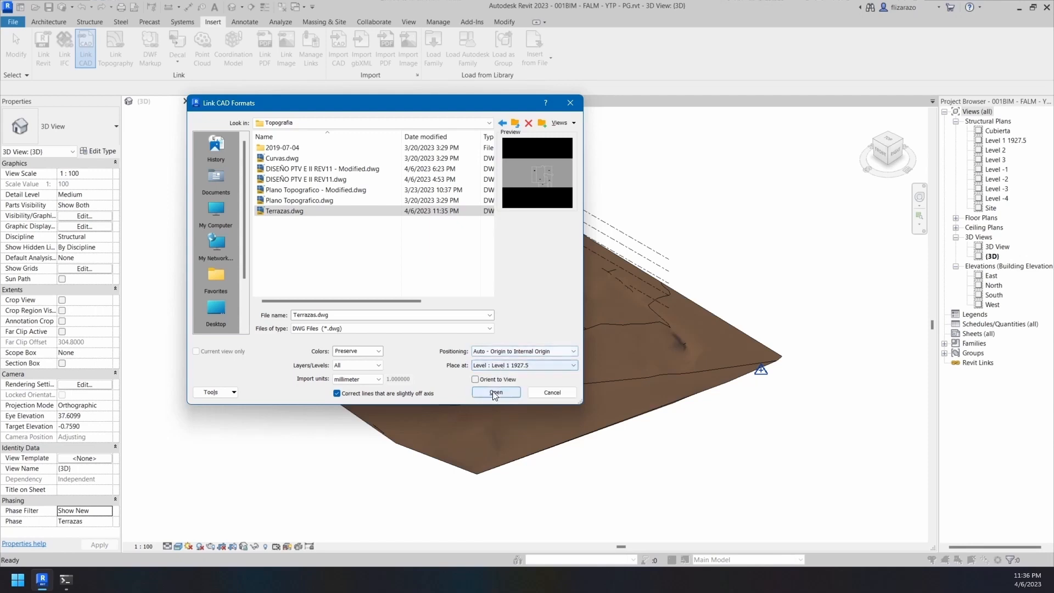
click(496, 393)
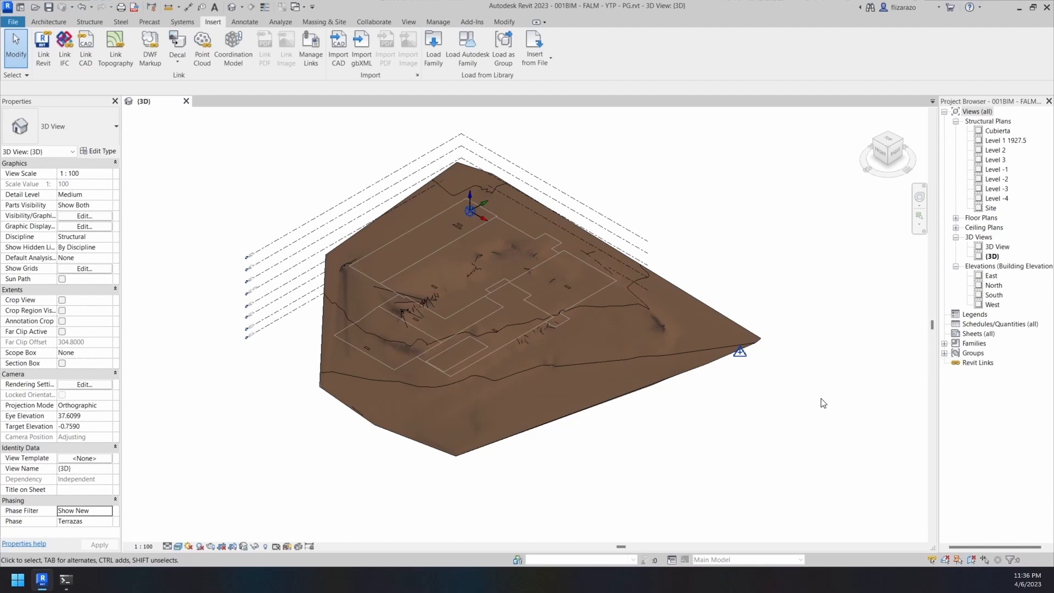
Check the linked terrace outlines against the grids in the Level 1 1927.5 structural plan and return to the 3D view
double_click(1004, 141)
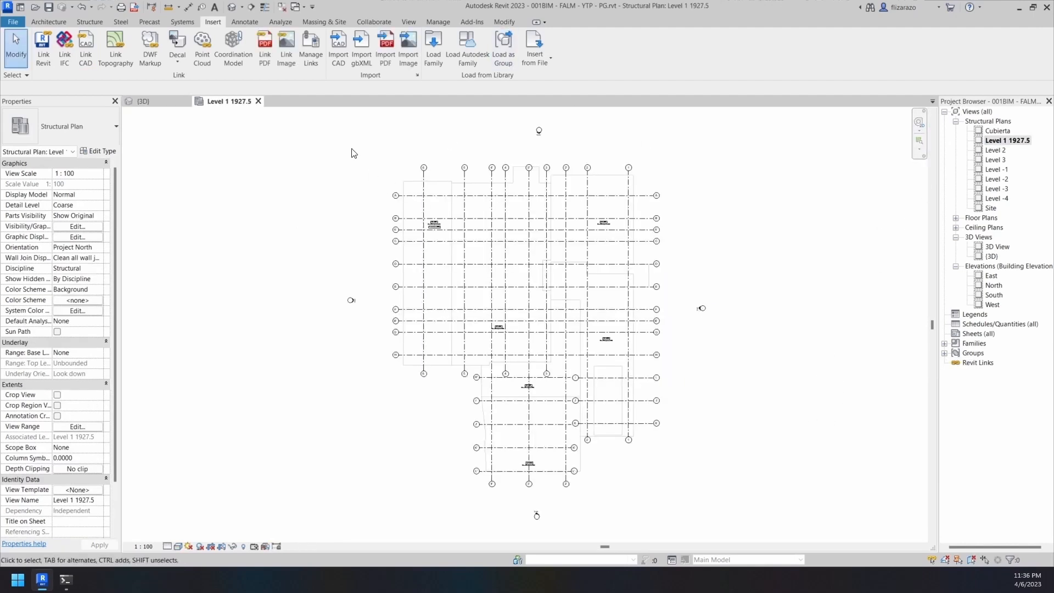
scroll(482, 286, up, 2)
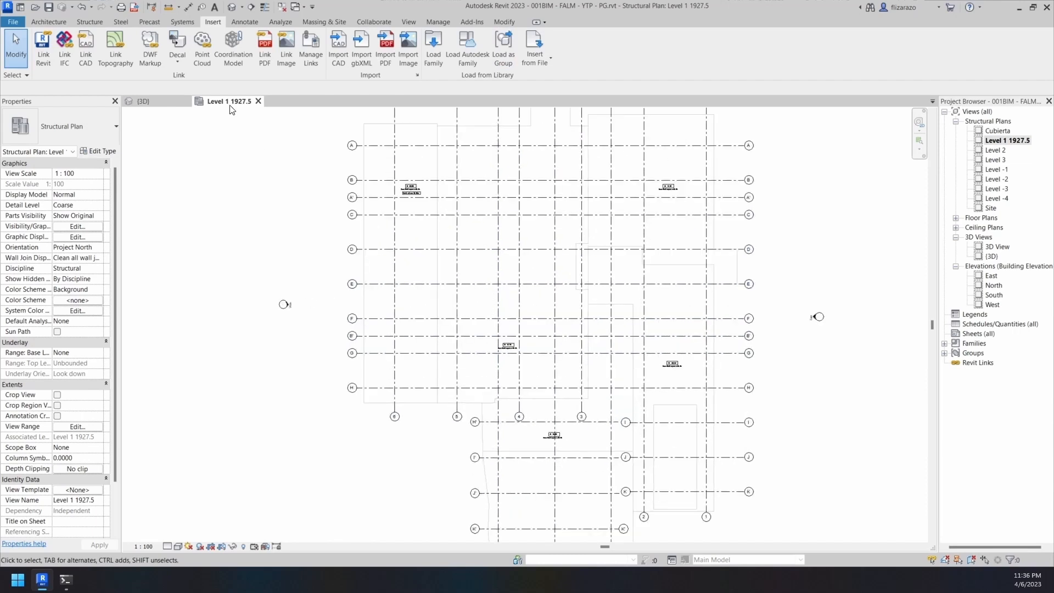
click(163, 97)
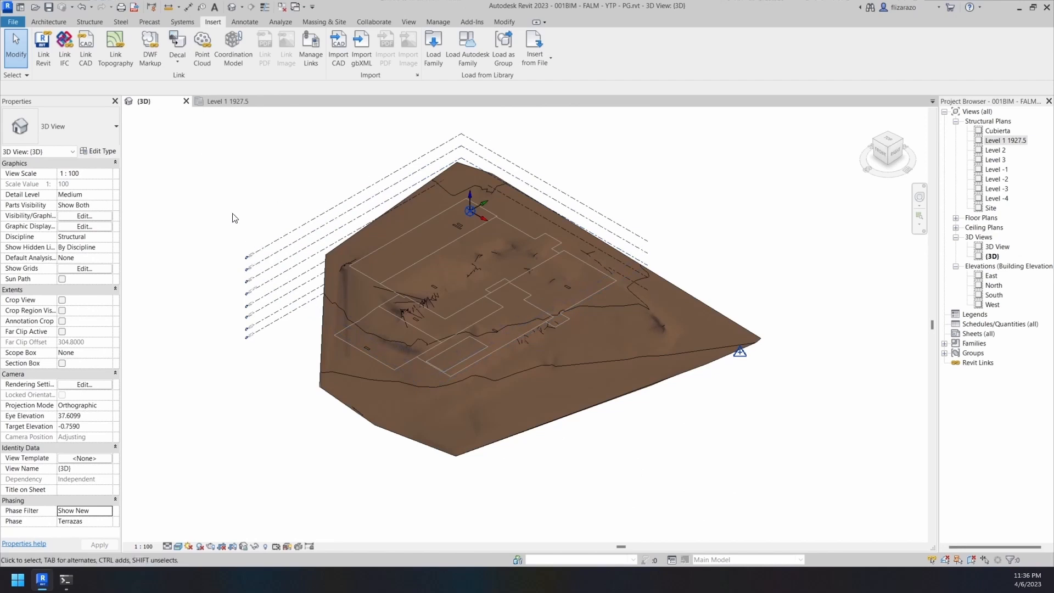
Place the Level 1 1927.5 plan and the 3D view side by side and show the full grid layout in the plan
drag(147, 105, 936, 147)
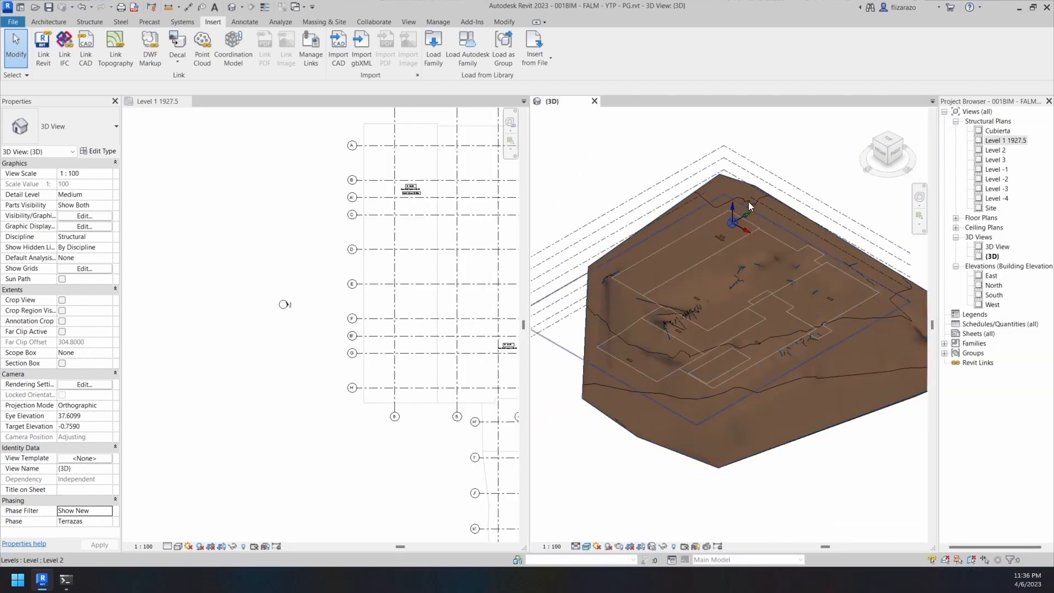
click(347, 284)
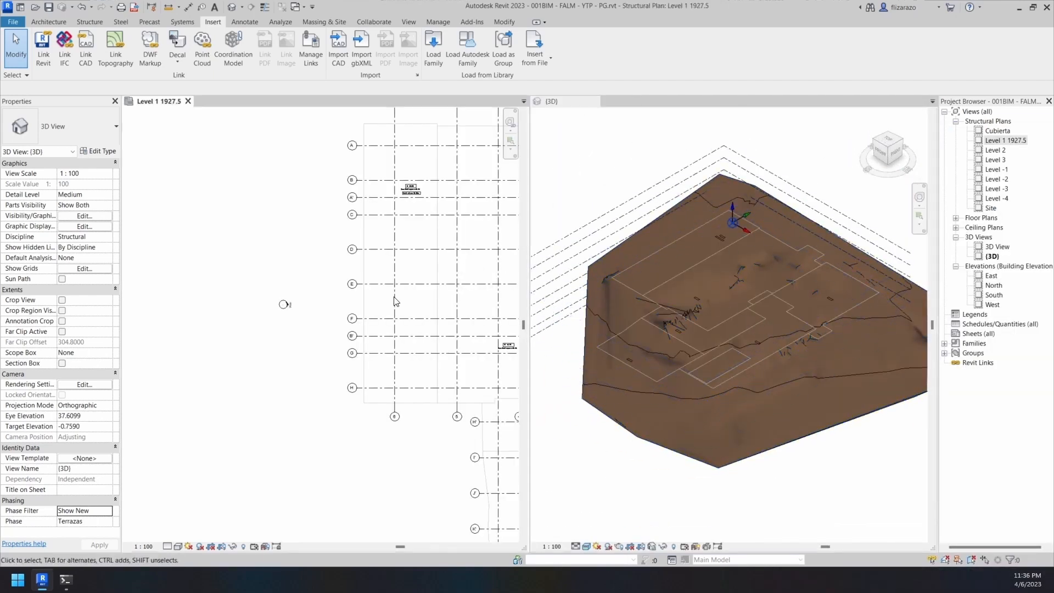
middle_drag(329, 265, 158, 284)
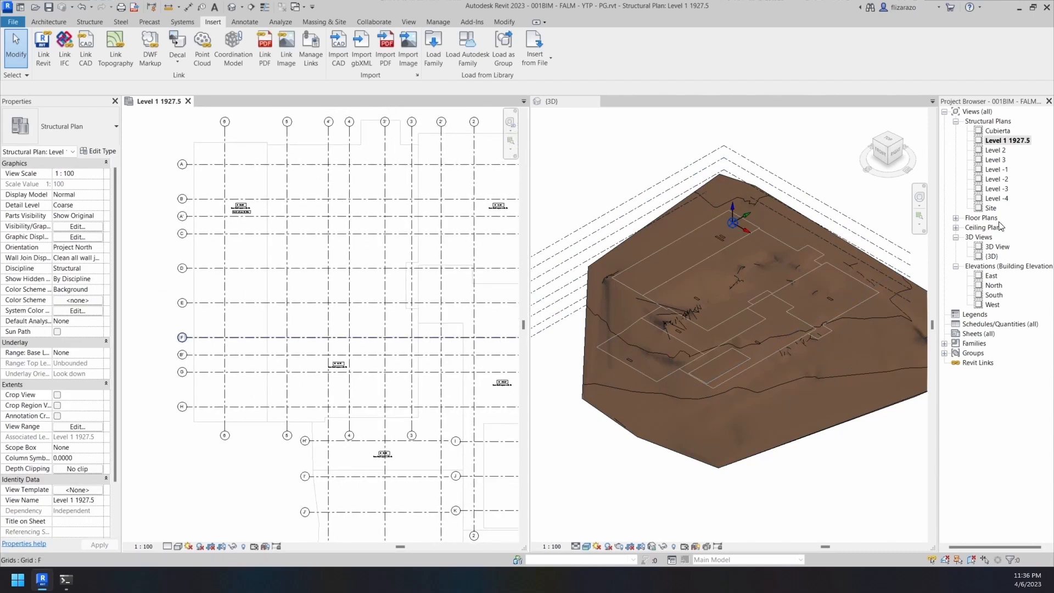
middle_drag(349, 282, 332, 267)
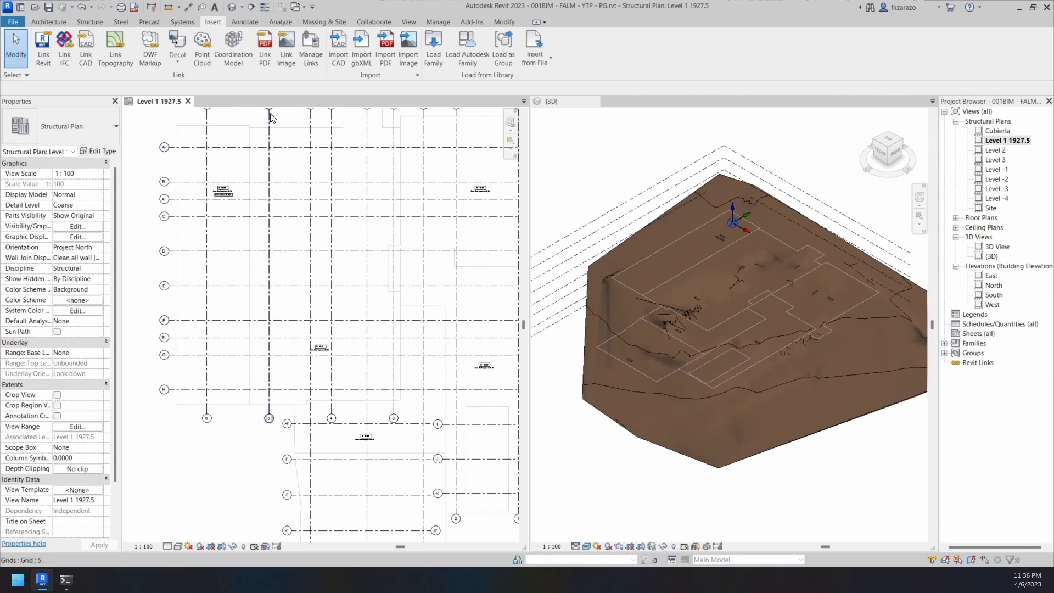
scroll(268, 221, down, 4)
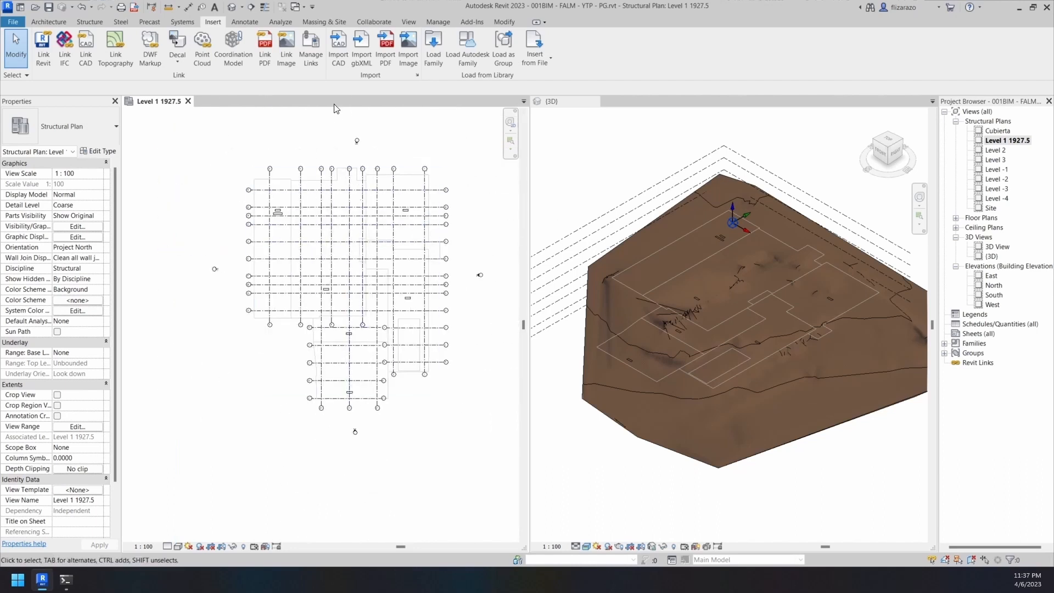
Turn on the Topography category in the Level 1 1927.5 plan's visibility overrides
key(v)
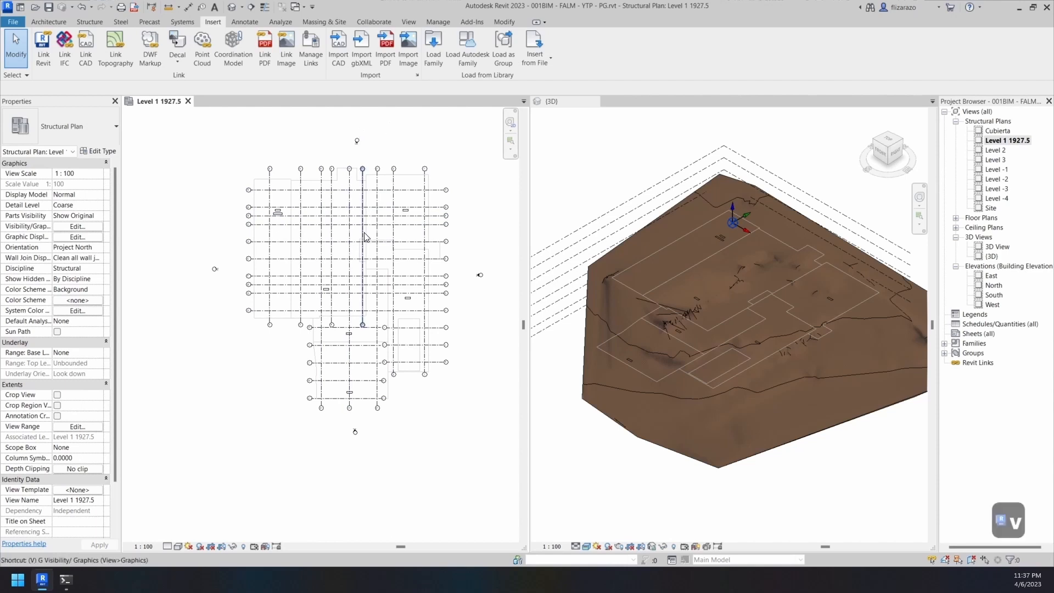
key(g)
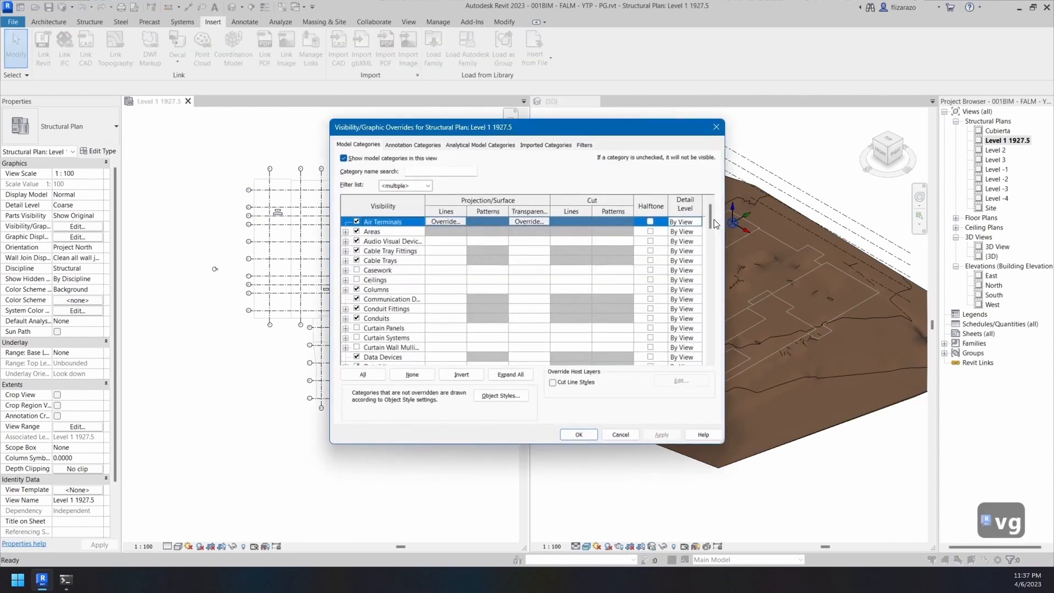
drag(710, 219, 421, 344)
drag(711, 222, 700, 387)
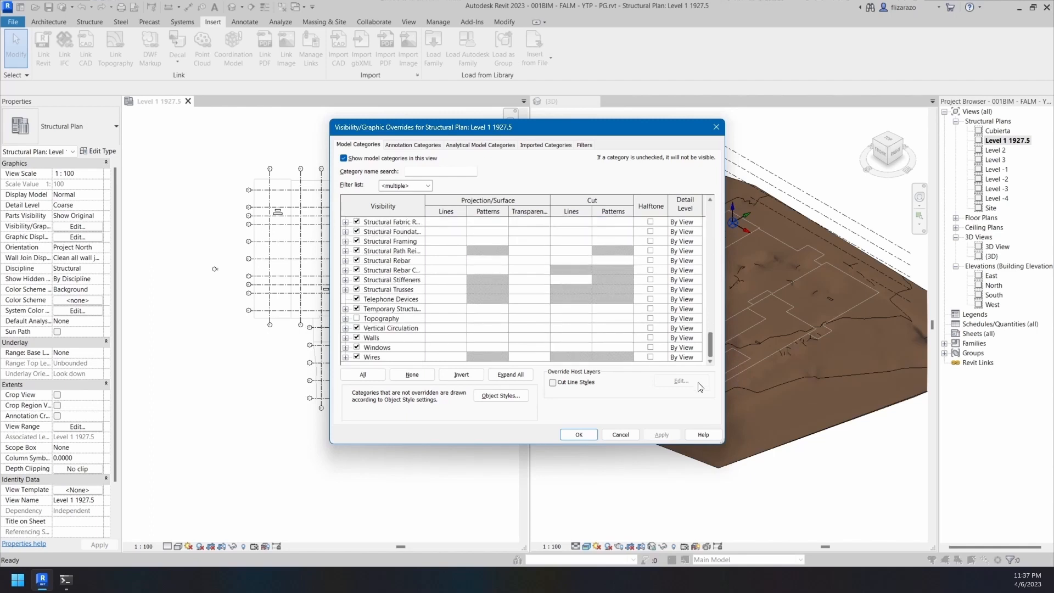
click(358, 319)
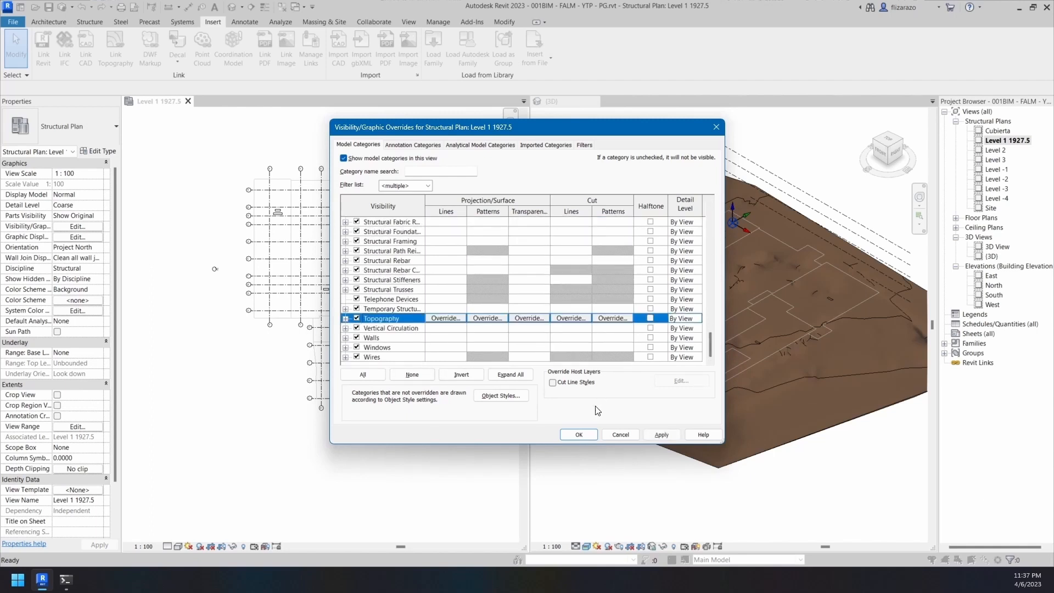
click(579, 435)
middle_drag(288, 271, 214, 313)
middle_drag(280, 207, 302, 196)
scroll(301, 195, up, 1)
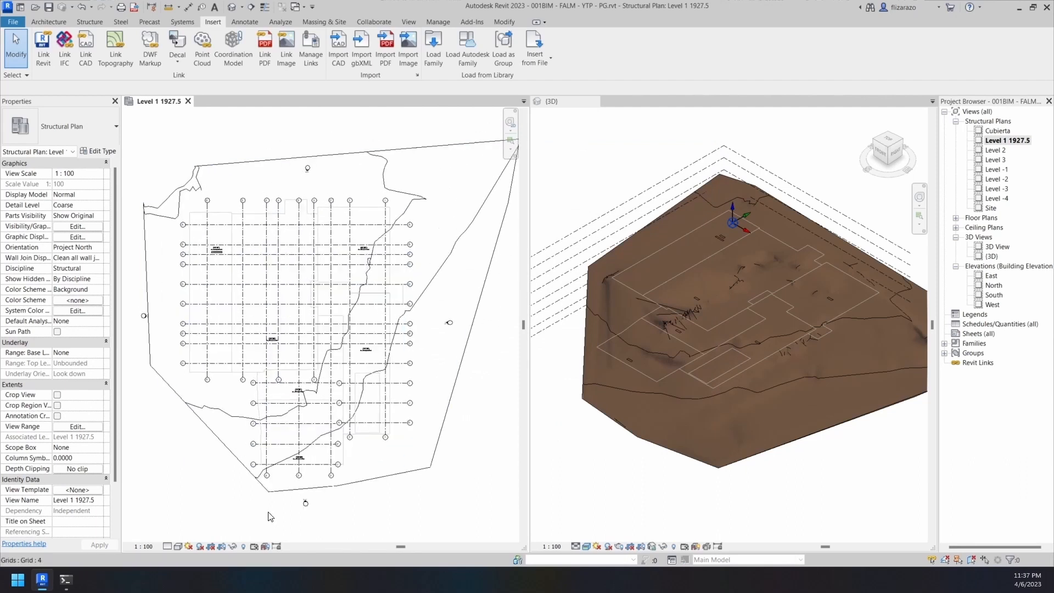
Set the visual style of the Level 1 1927.5 plan to Realistic
click(177, 546)
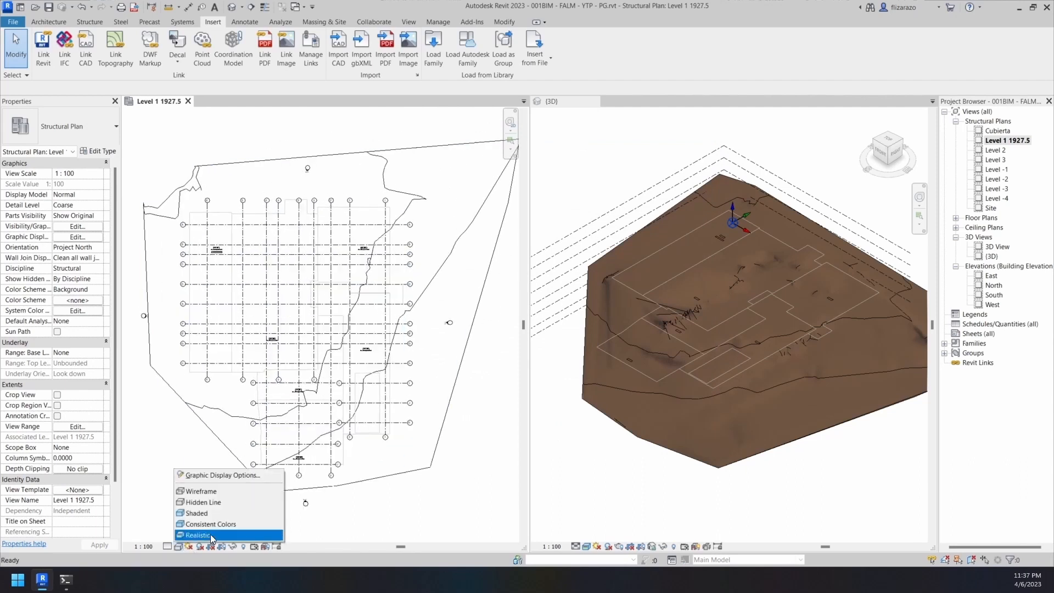
click(213, 536)
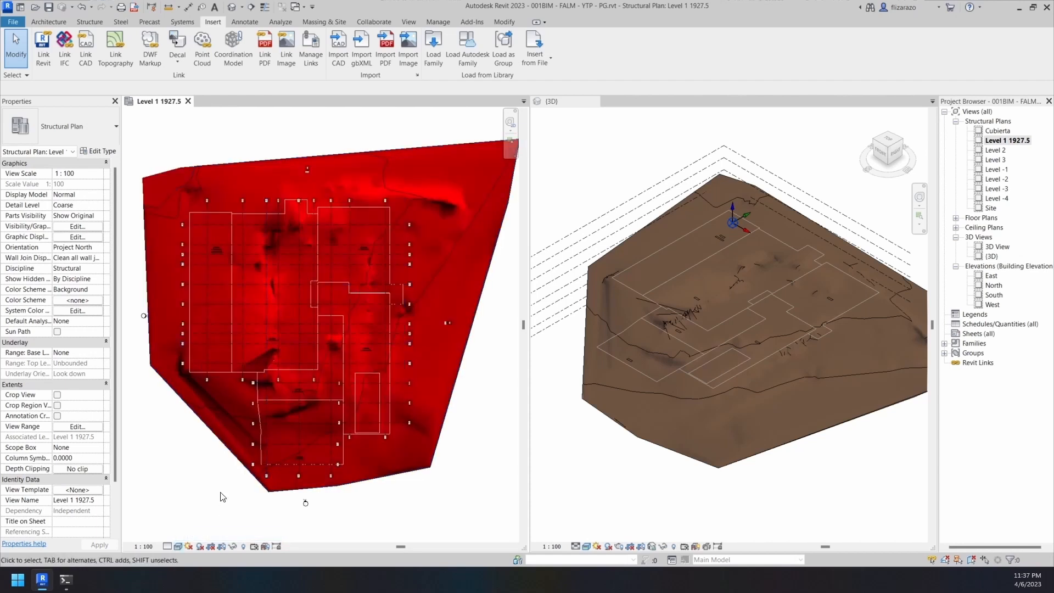
middle_drag(385, 259, 399, 228)
middle_drag(296, 219, 276, 283)
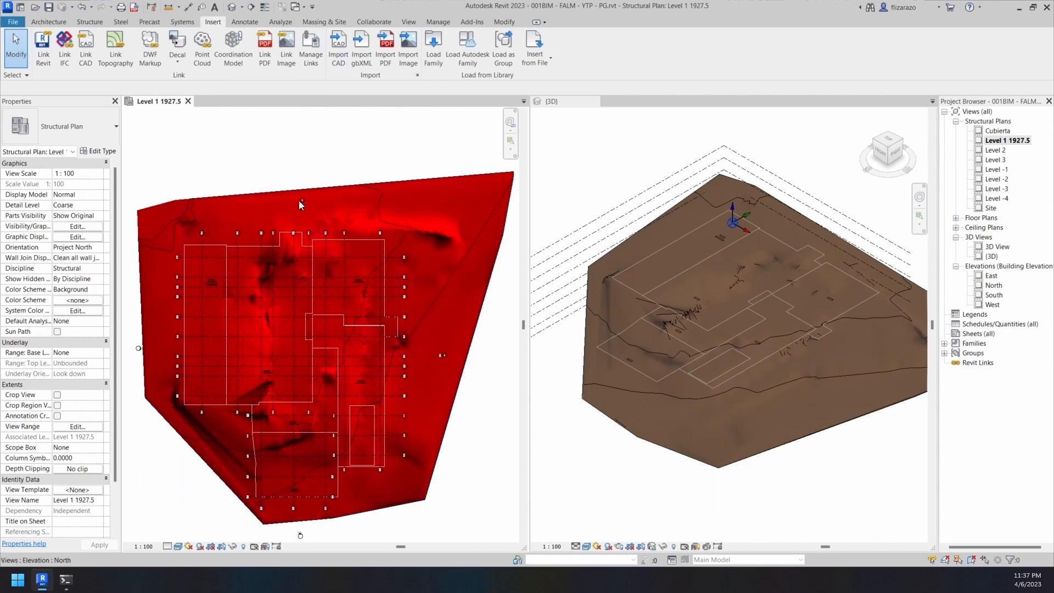
middle_drag(397, 213, 409, 191)
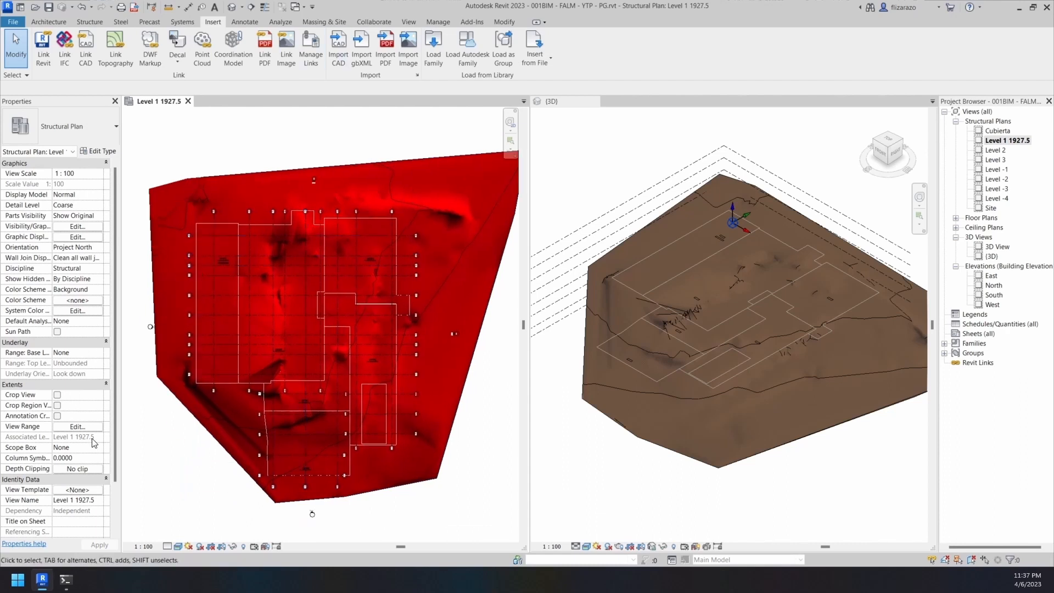
Set the Level 1 1927.5 plan's phase filter to Show New
scroll(85, 508, down, 2)
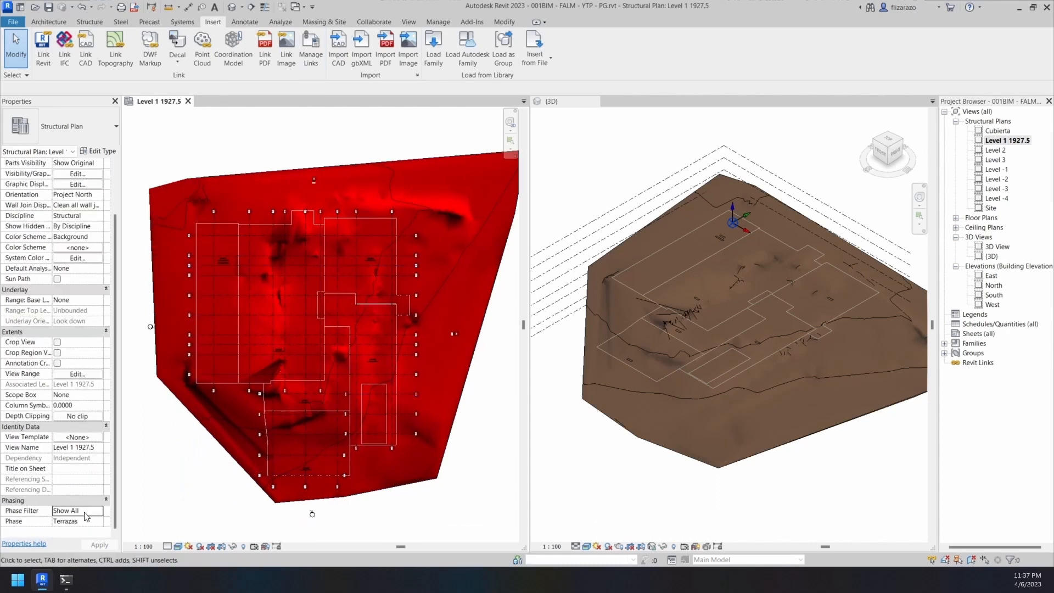
click(100, 511)
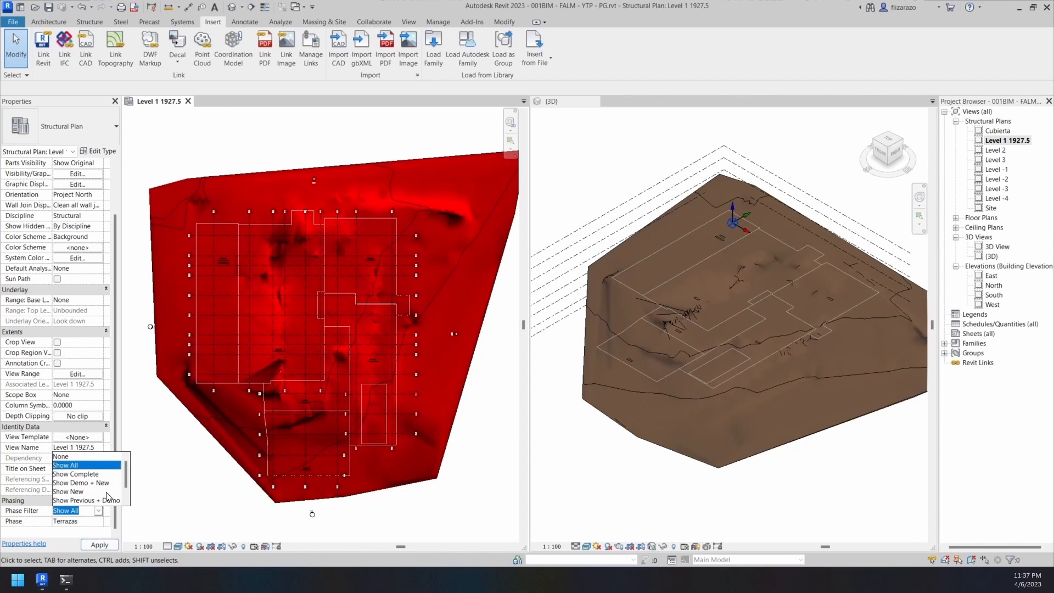
click(67, 492)
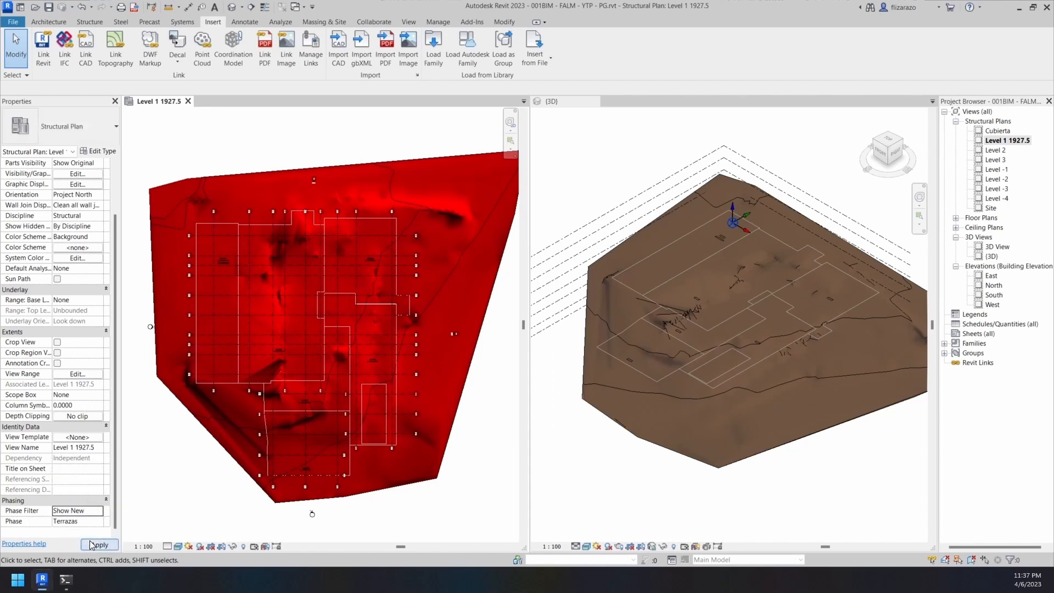
click(96, 544)
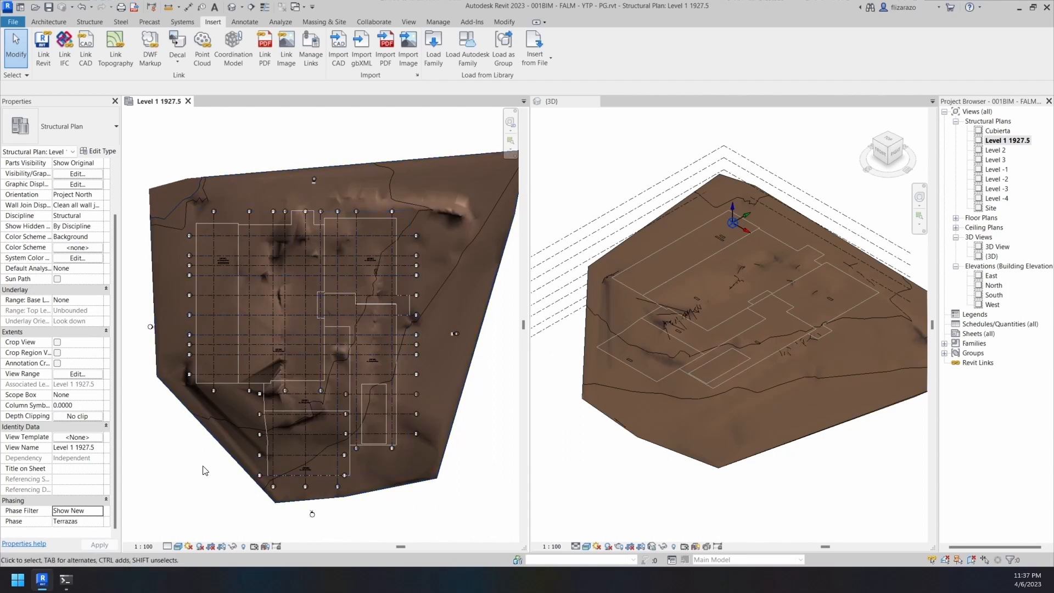
Set the visual style of the Level 1 1927.5 plan to Consistent Colors
click(179, 545)
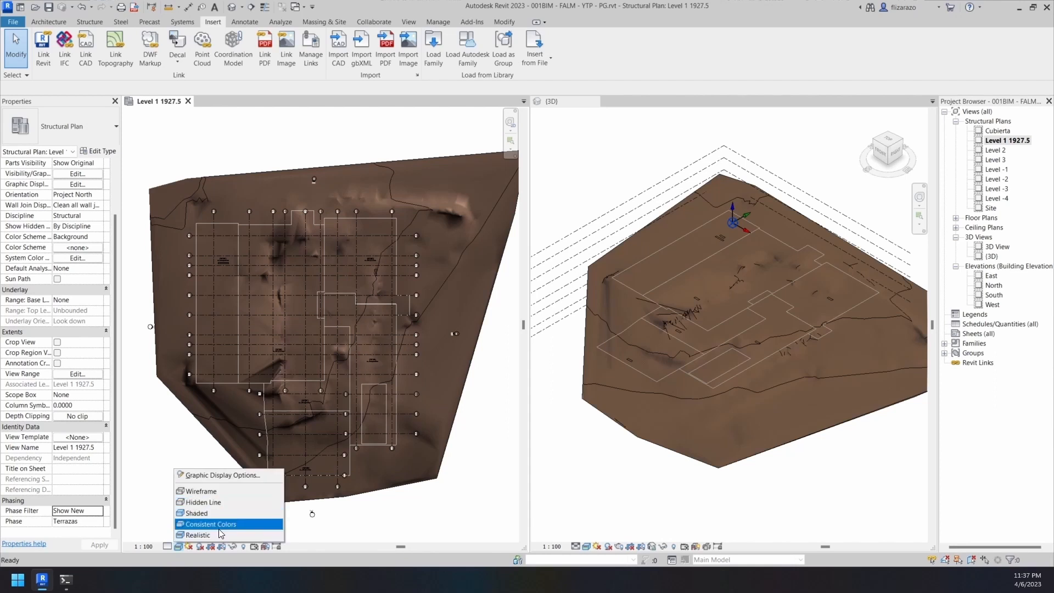
click(219, 527)
scroll(282, 315, up, 5)
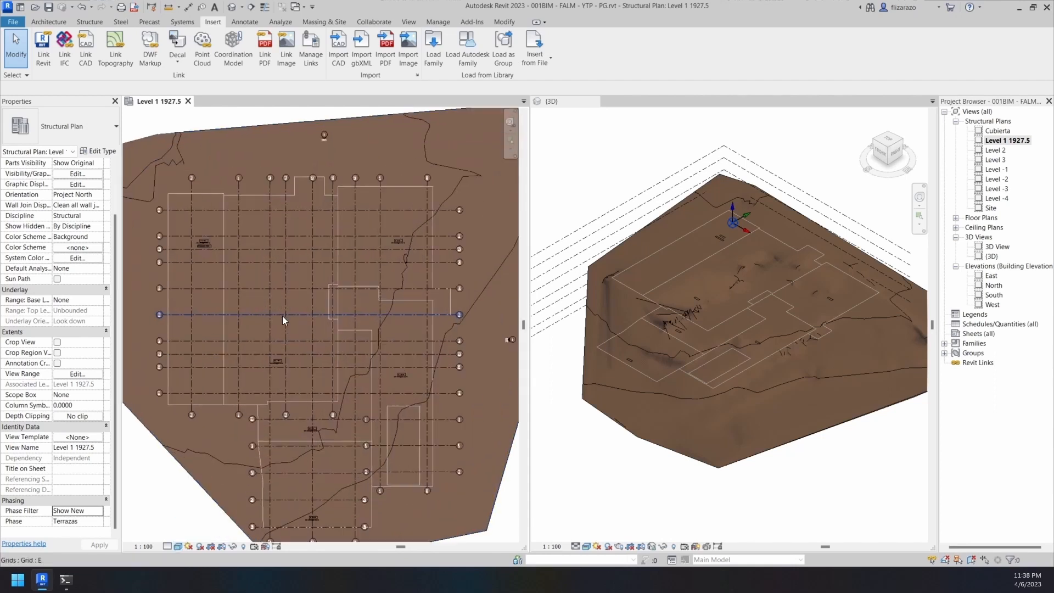
mouse_move(223, 268)
middle_down()
mouse_move(371, 324)
mouse_move(367, 273)
middle_up()
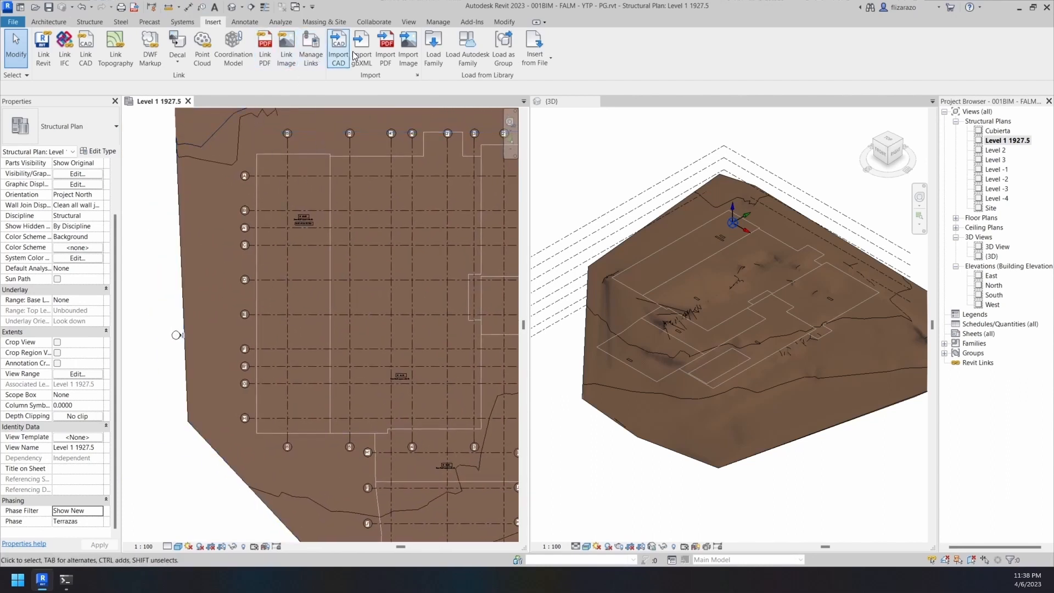
scroll(350, 25, up, 5)
Start a Building Pad boundary in the Level 1 1927.5 plan and examine the finish and structure level label of the terrace near grids A to C
click(349, 22)
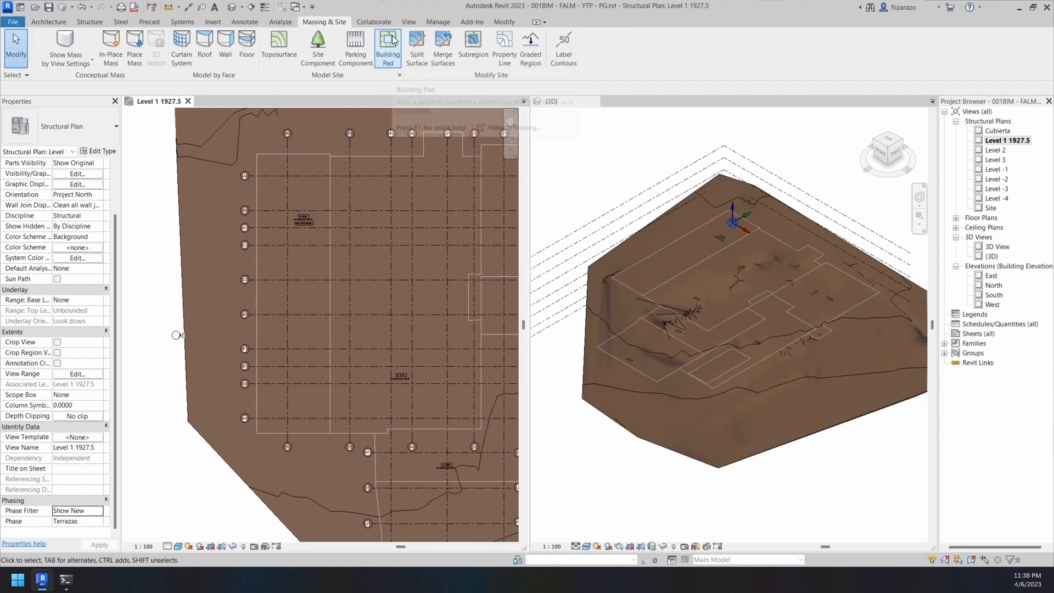
click(383, 64)
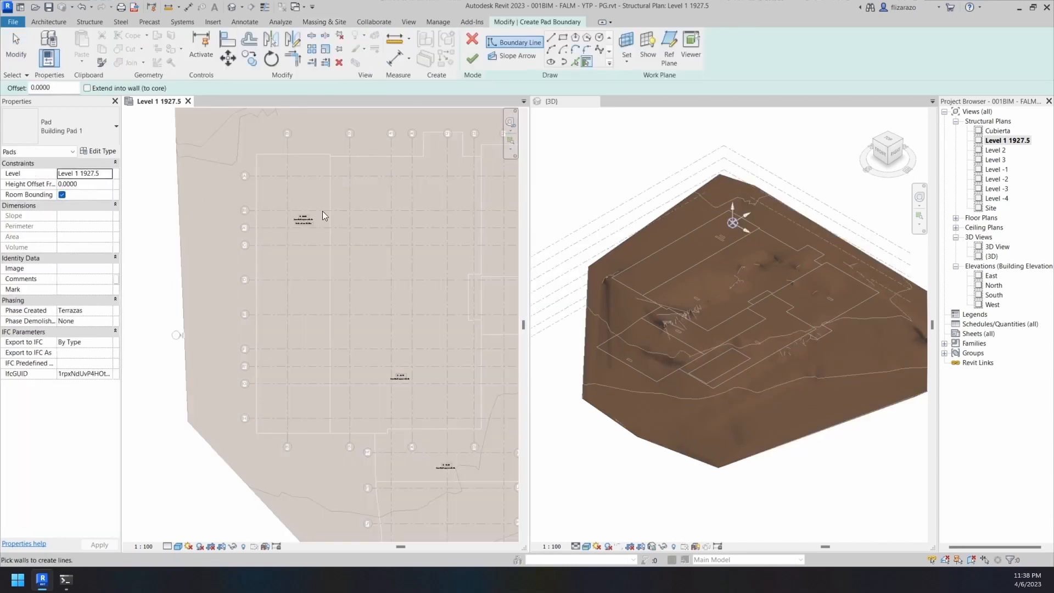
middle_drag(321, 216, 238, 267)
middle_drag(306, 247, 372, 196)
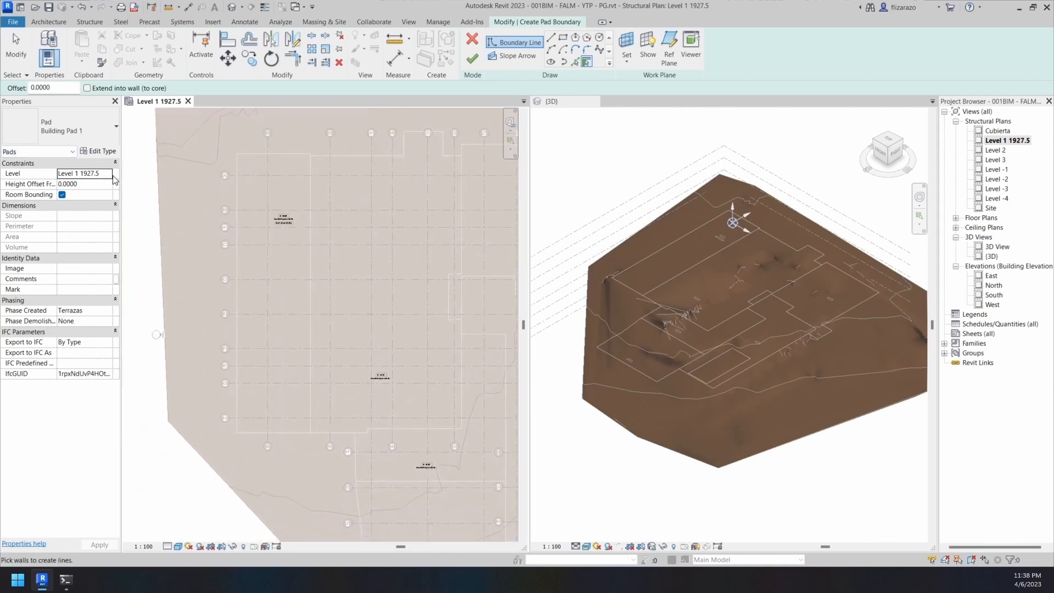
scroll(279, 221, up, 10)
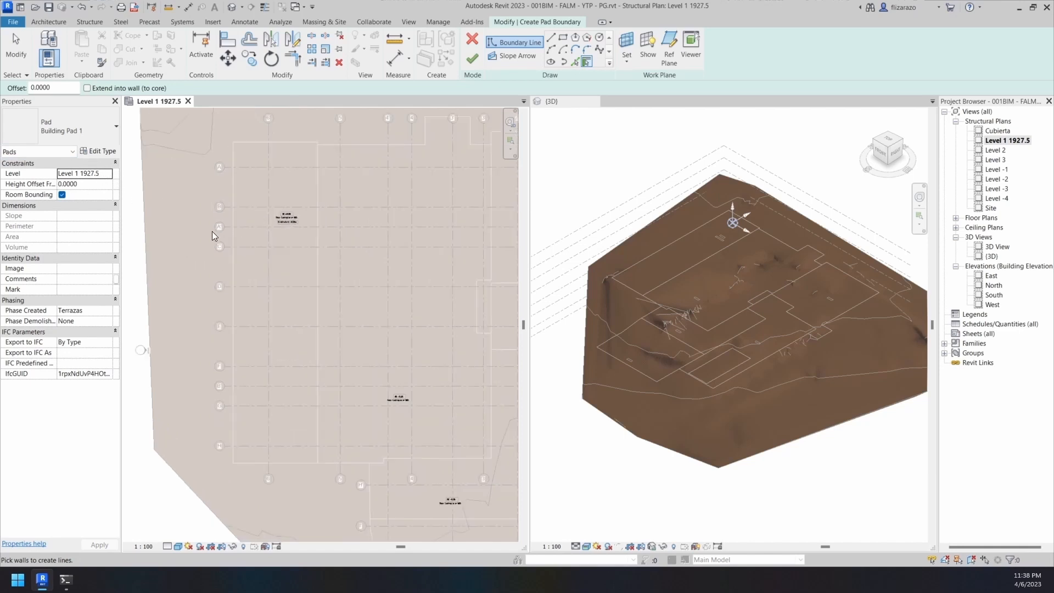
middle_drag(336, 188, 310, 225)
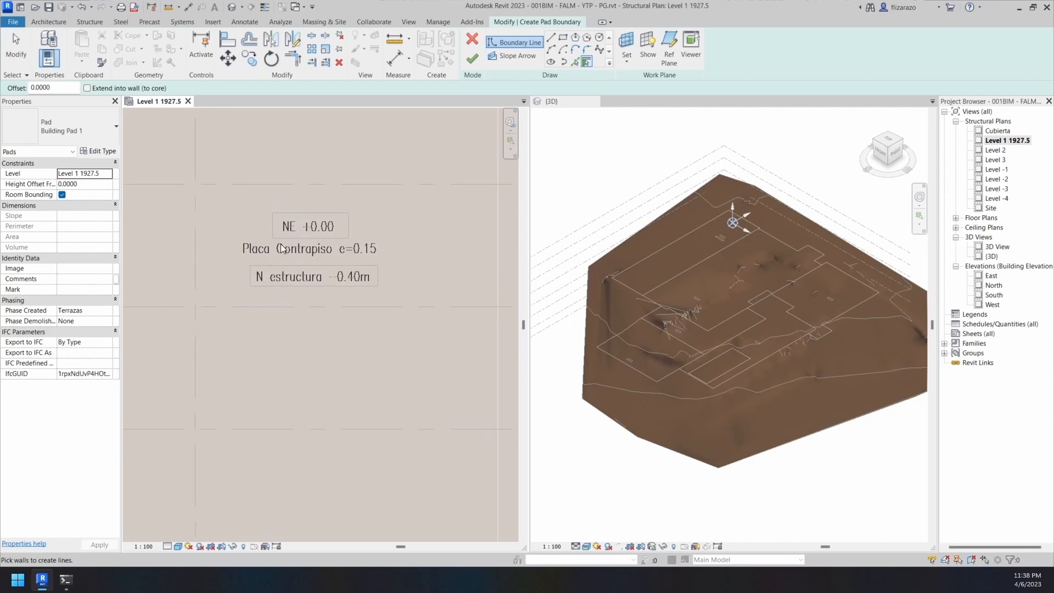
scroll(305, 248, down, 5)
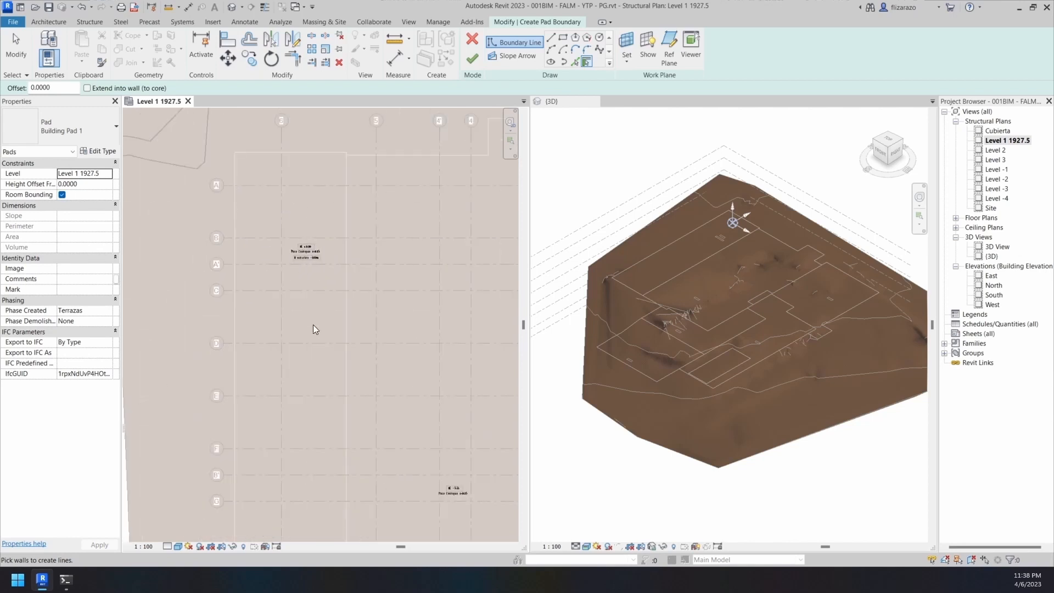
scroll(288, 282, up, 5)
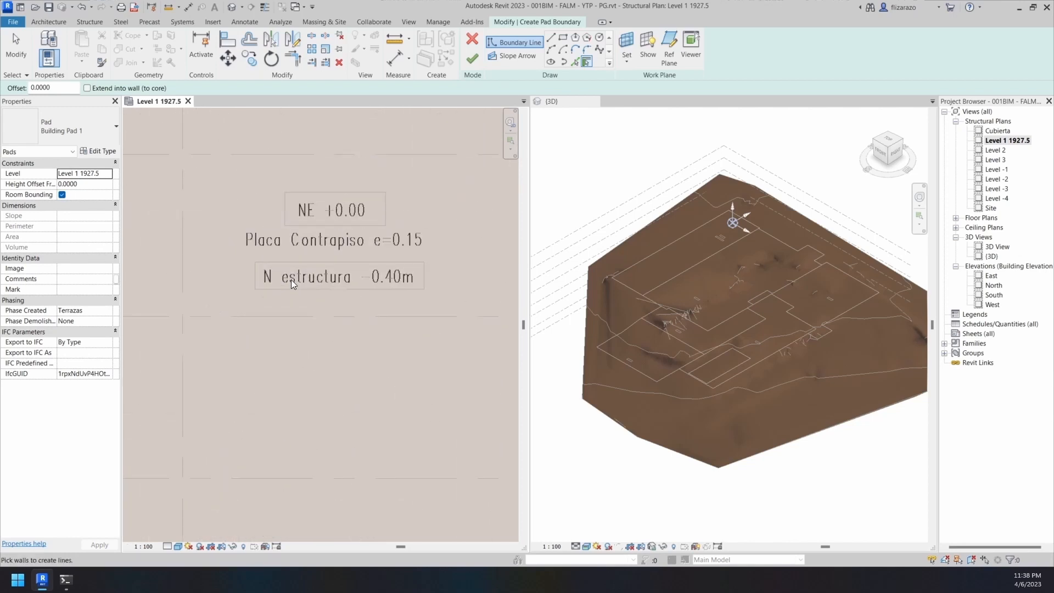
scroll(331, 249, down, 5)
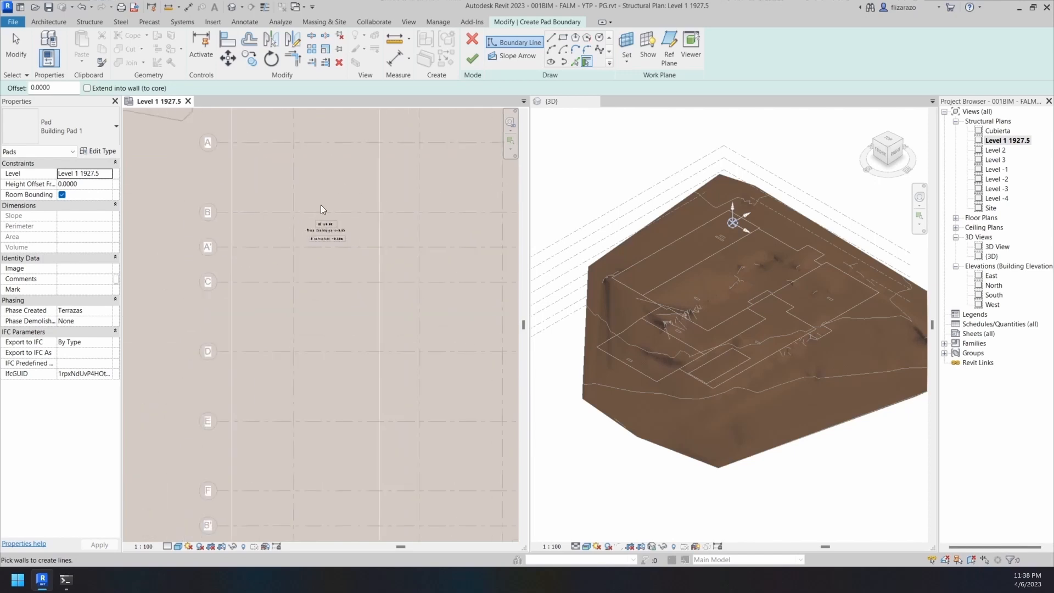
mouse_move(321, 205)
middle_down()
mouse_move(328, 186)
mouse_move(322, 270)
middle_up()
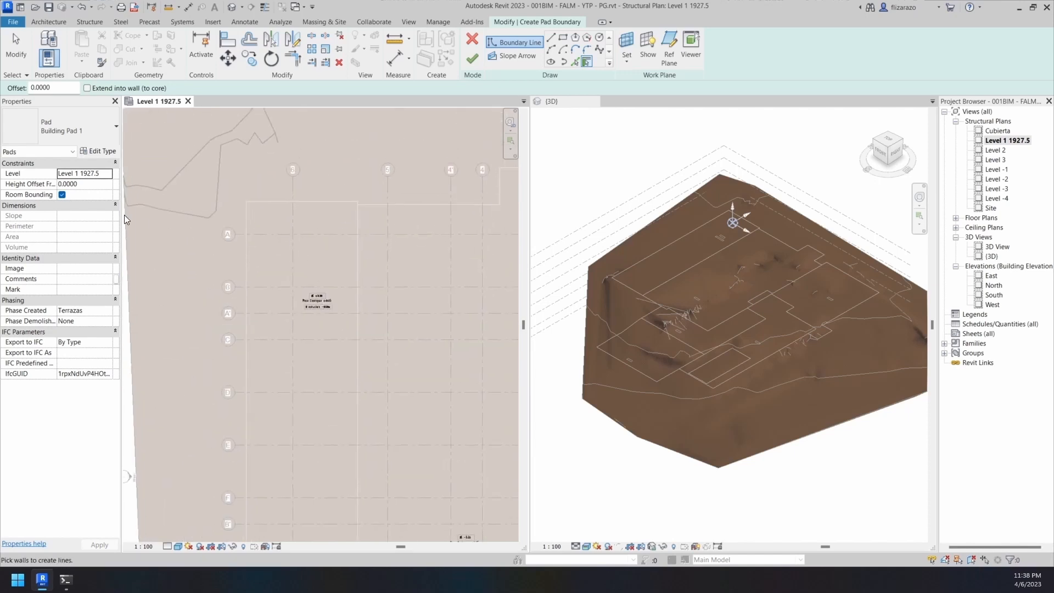
Set the pad's height offset from level to -0.4, following the structure level label of the terrace near grids A to C
click(84, 184)
scroll(317, 306, up, 1)
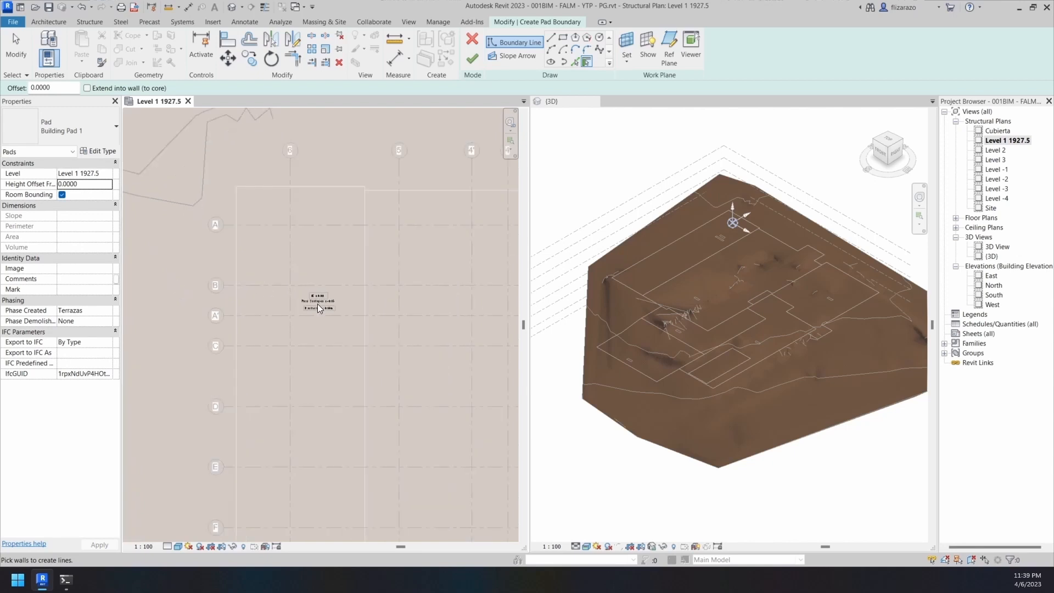
scroll(321, 307, up, 6)
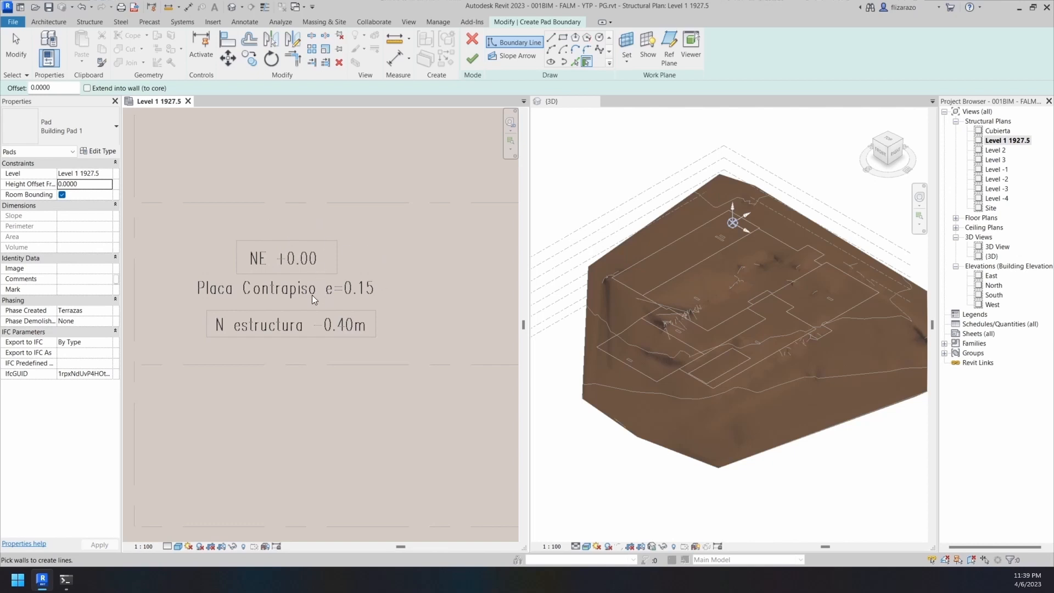
scroll(268, 256, down, 2)
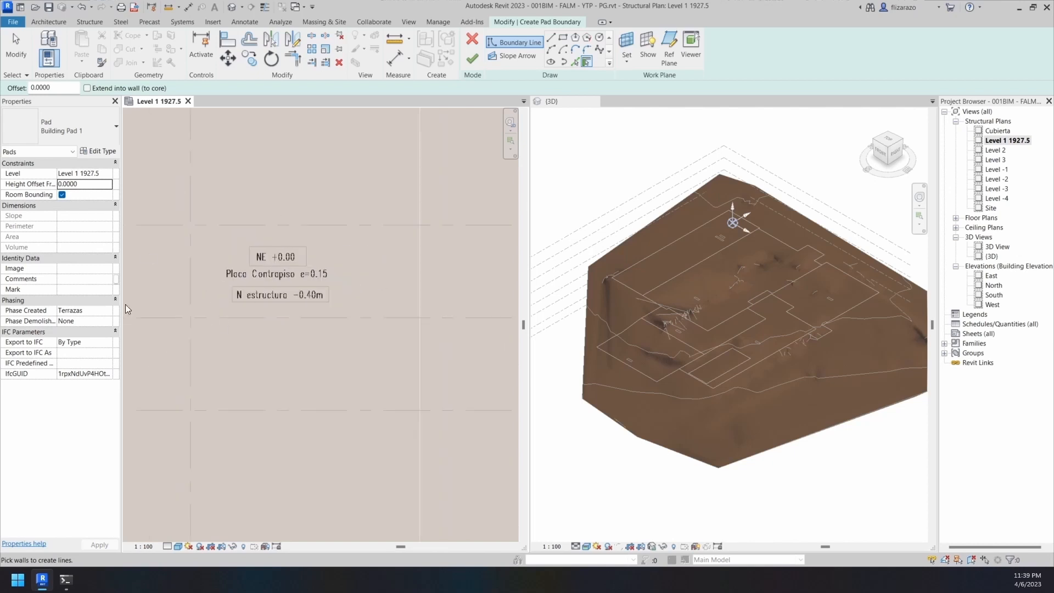
click(106, 188)
text(-0.)
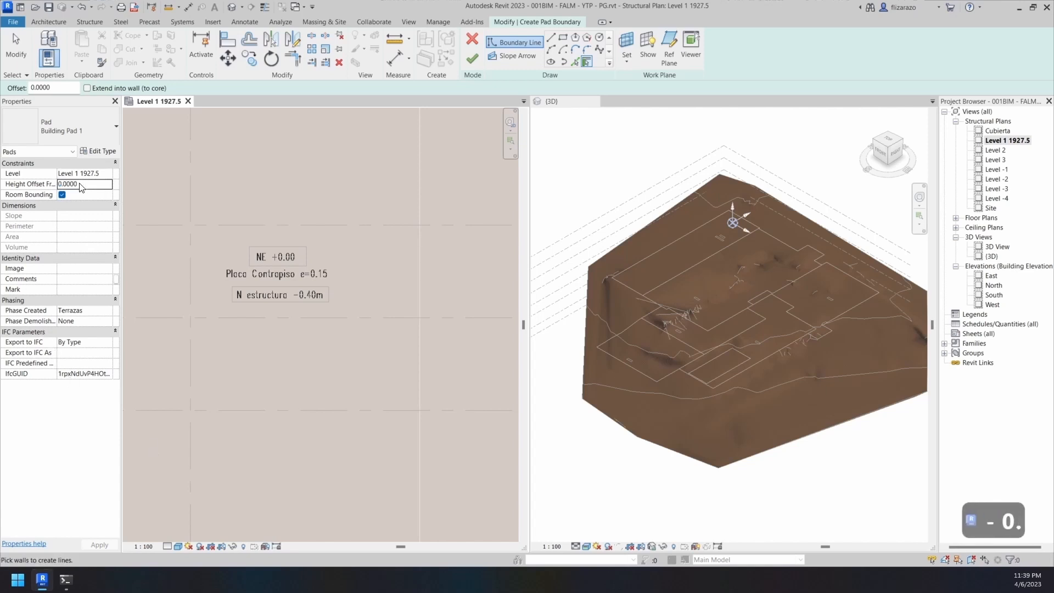
key(BackSpace)
key(BackSpace)
key(BackSpace)
key(BackSpace)
key(BackSpace)
key(BackSpace)
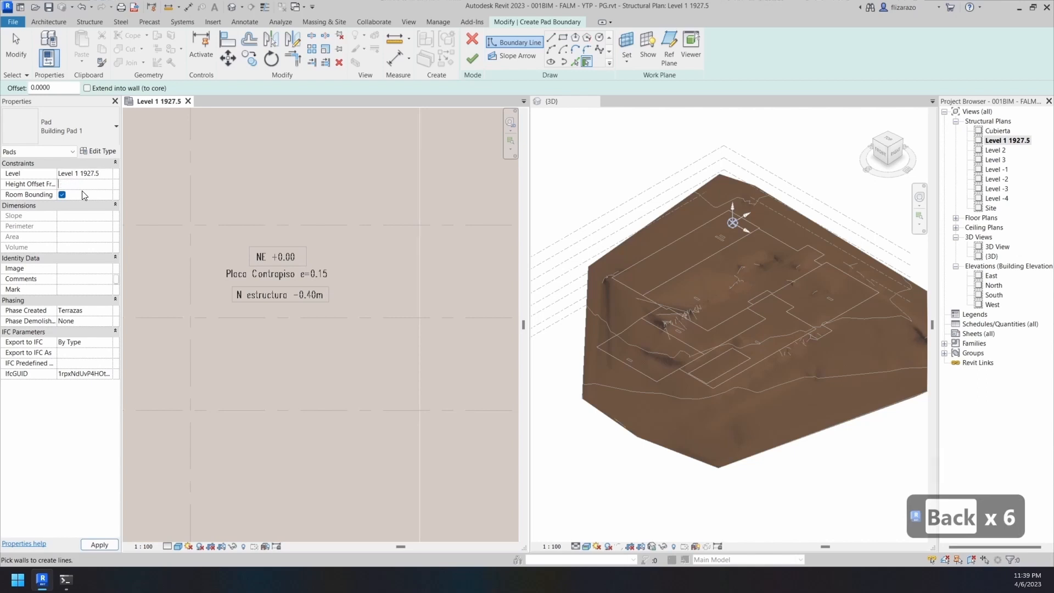
text(-0.4)
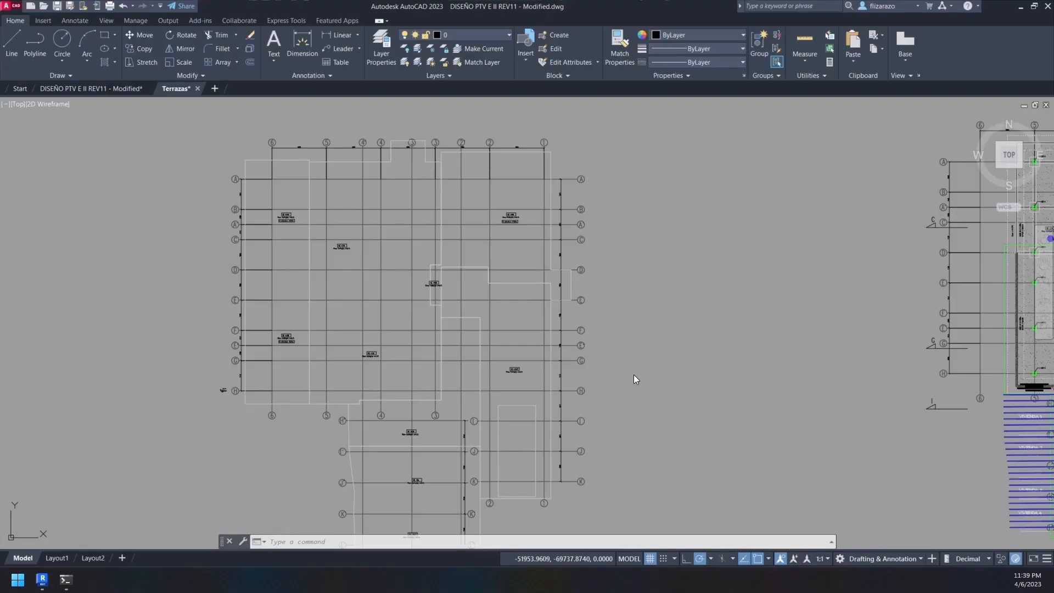
Switch to AutoCAD and examine the ground slab joint details and layer thicknesses in the DISEÑO PTV E II REV11 - Modified drawing
scroll(870, 259, down, 5)
middle_drag(815, 274, 515, 355)
scroll(647, 341, up, 4)
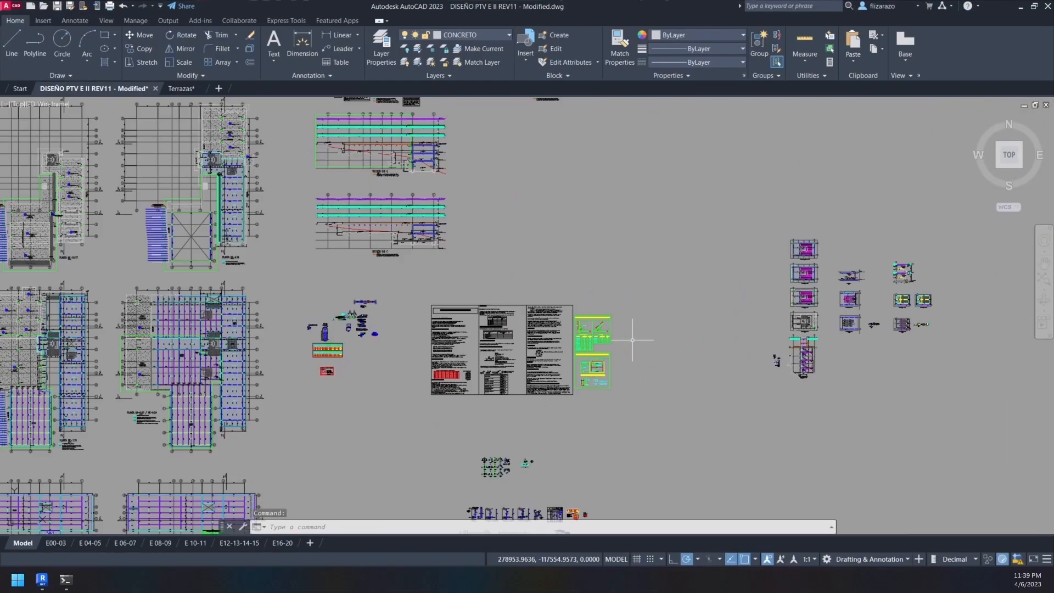
scroll(287, 350, up, 2)
scroll(364, 291, up, 4)
scroll(236, 241, up, 3)
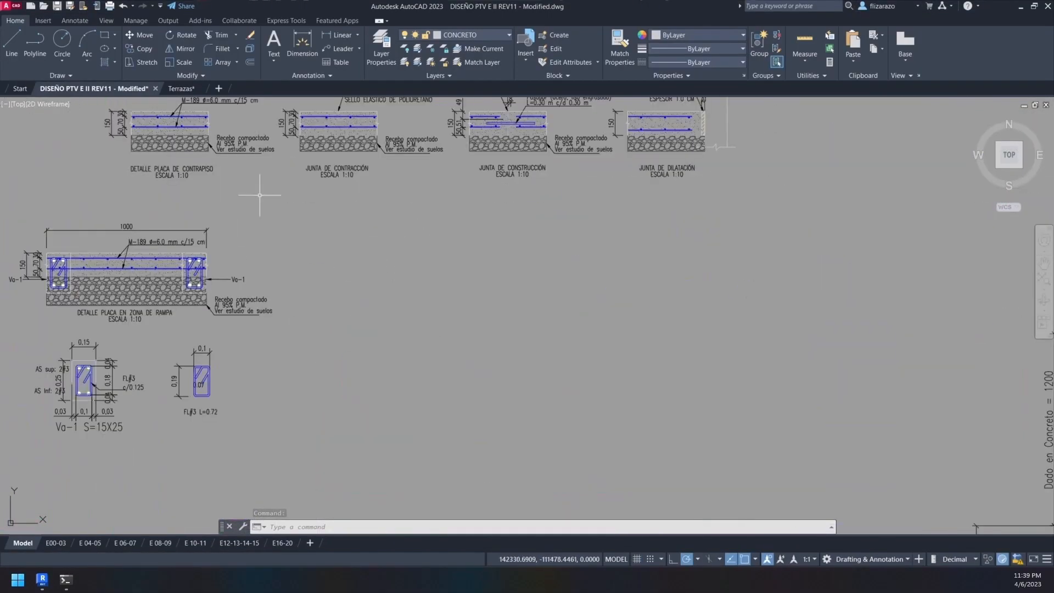
middle_drag(260, 196, 281, 262)
scroll(417, 212, up, 2)
scroll(417, 213, up, 2)
mouse_move(349, 197)
middle_down()
mouse_move(497, 332)
mouse_move(573, 328)
middle_up()
middle_drag(501, 255, 476, 330)
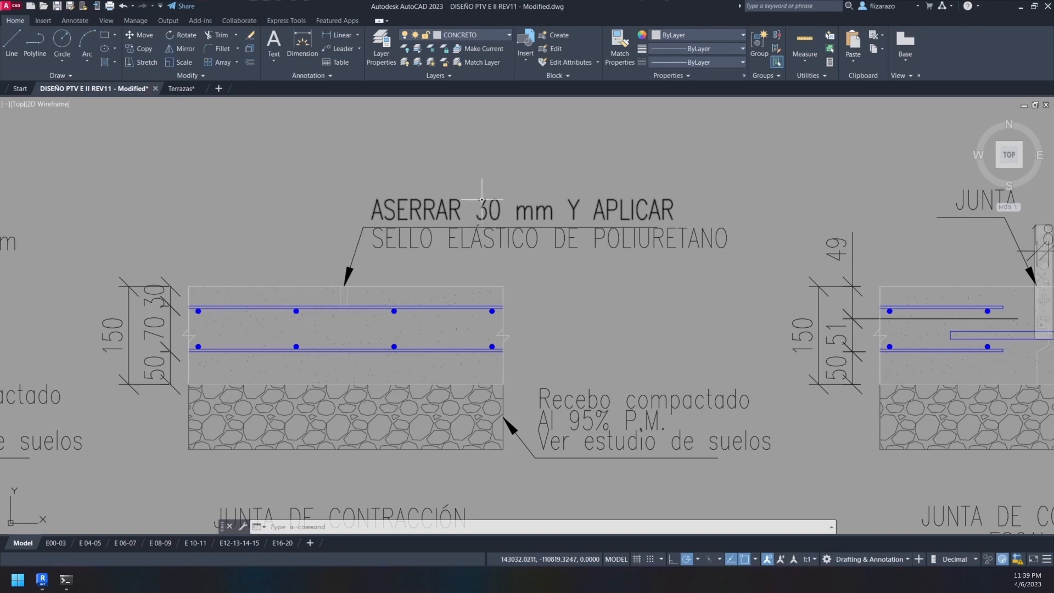
scroll(263, 342, down, 2)
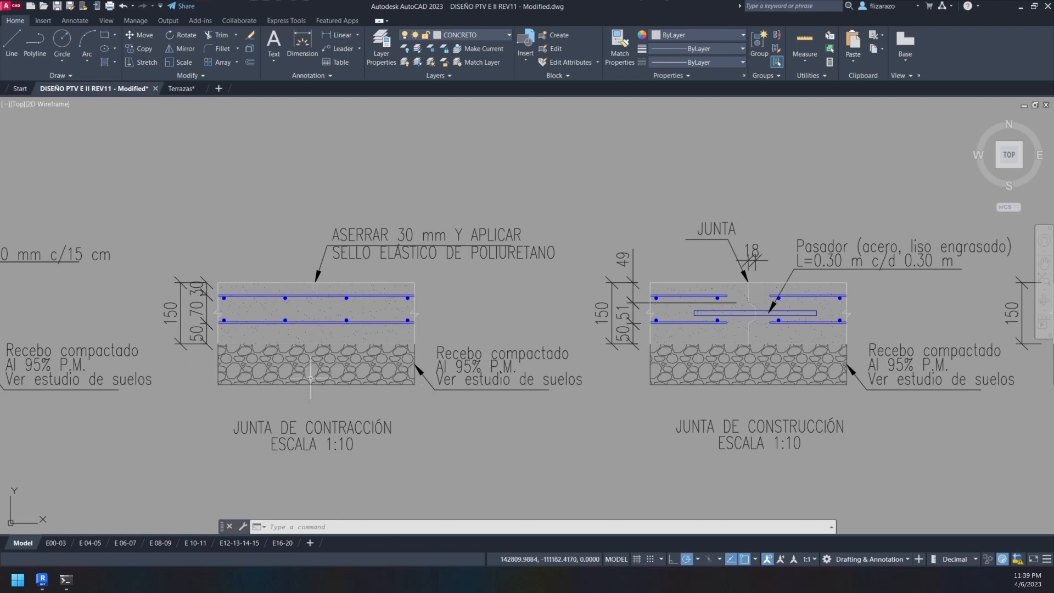
Return to Revit and set the building pad's height offset from level to -0.55
click(1020, 11)
click(75, 183)
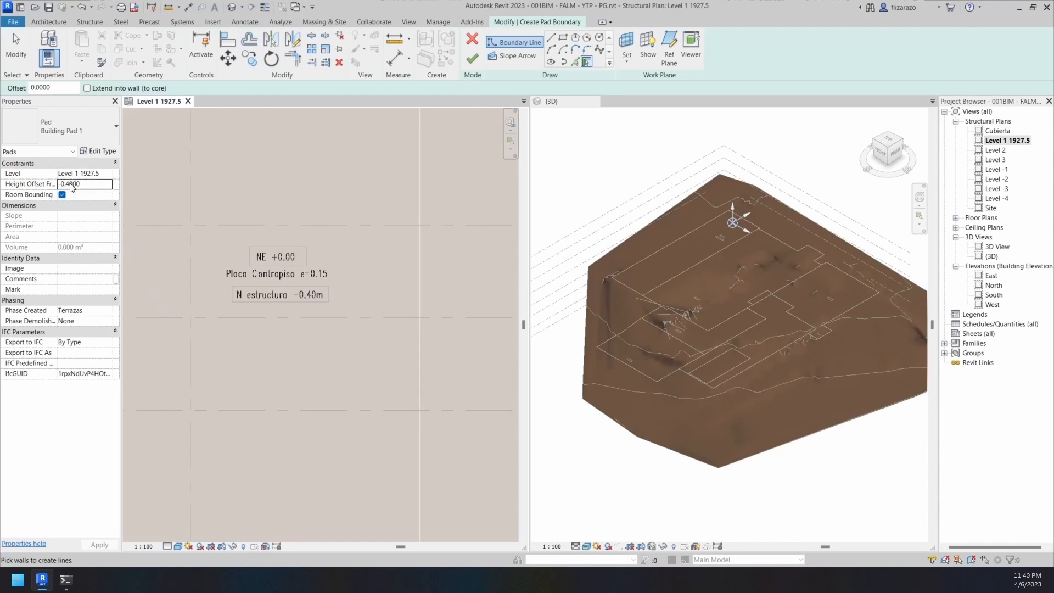
click(70, 183)
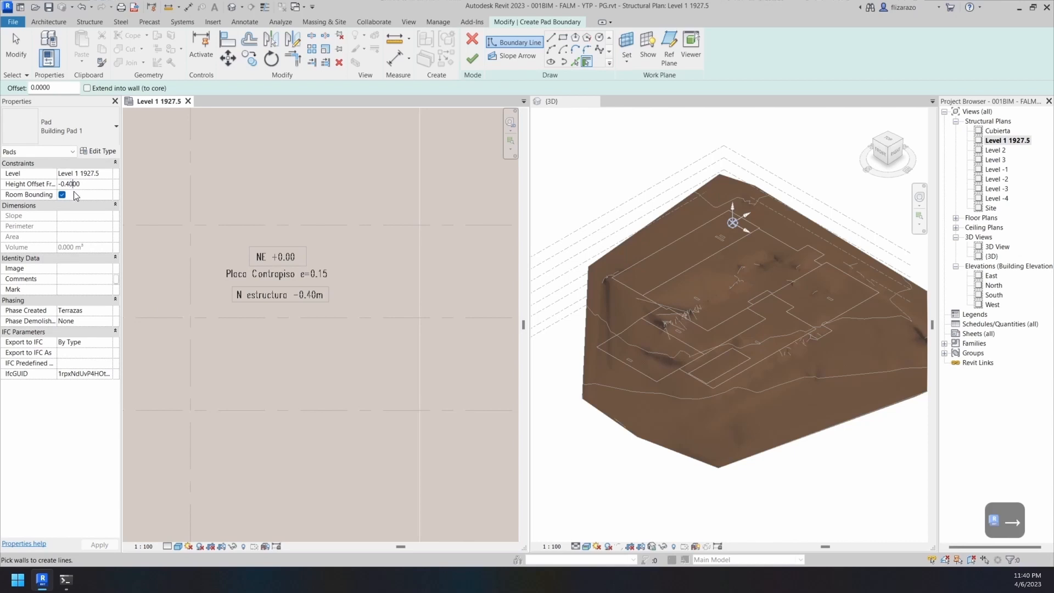
key(BackSpace)
key(BackSpace)
text(55)
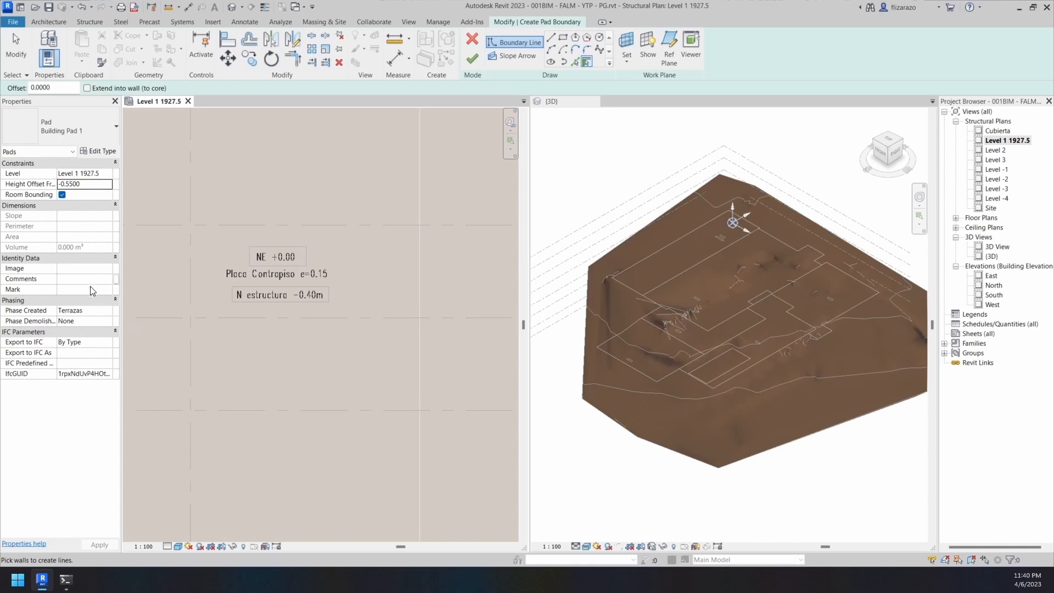
Enter "Terraza 1 N -0.40m" as the building pad's mark
click(91, 289)
key(t)
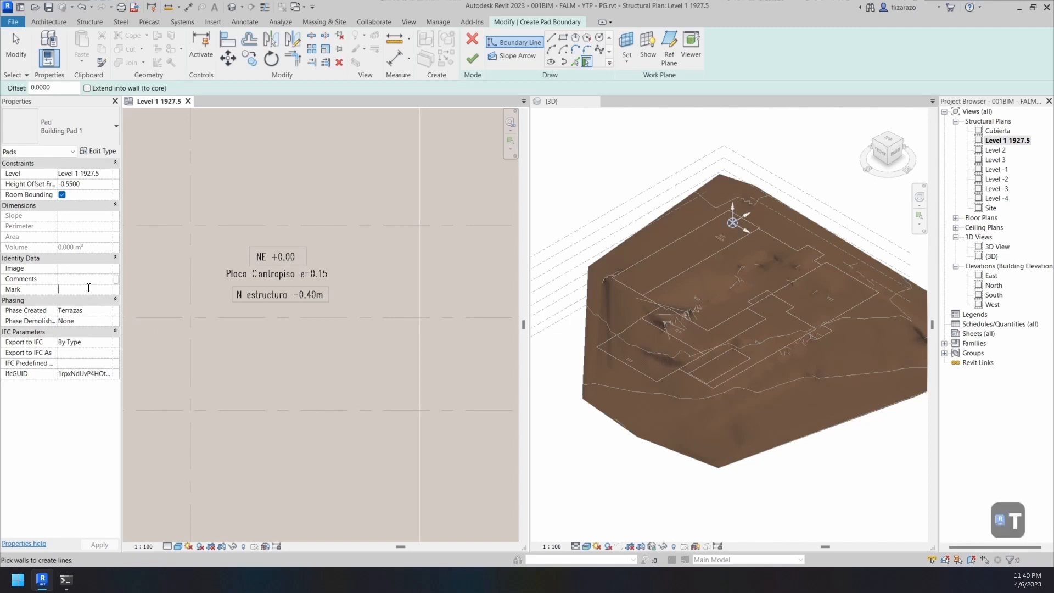
text(Terraza 1)
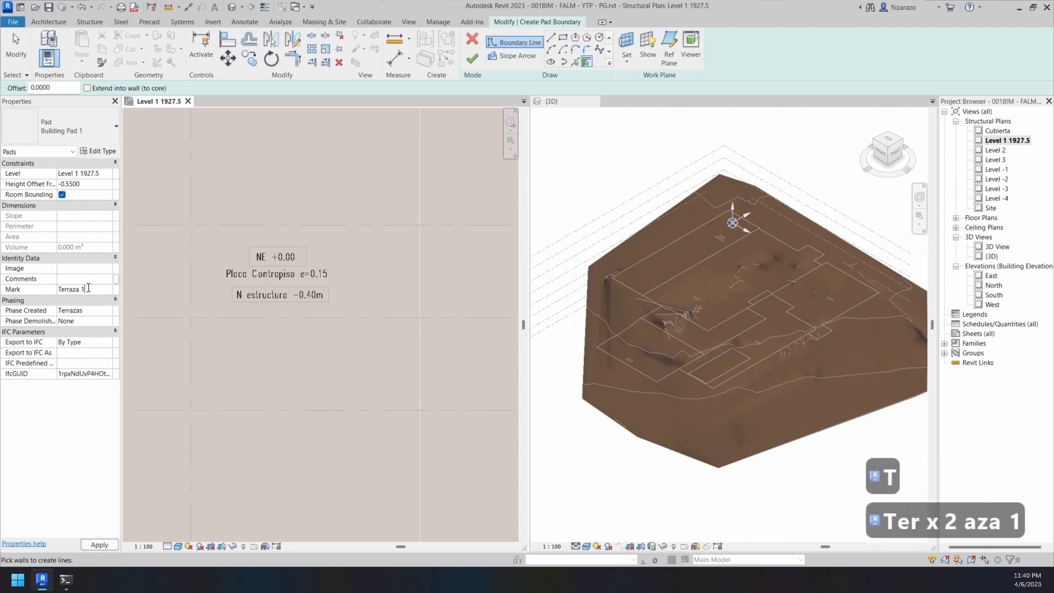
text( N)
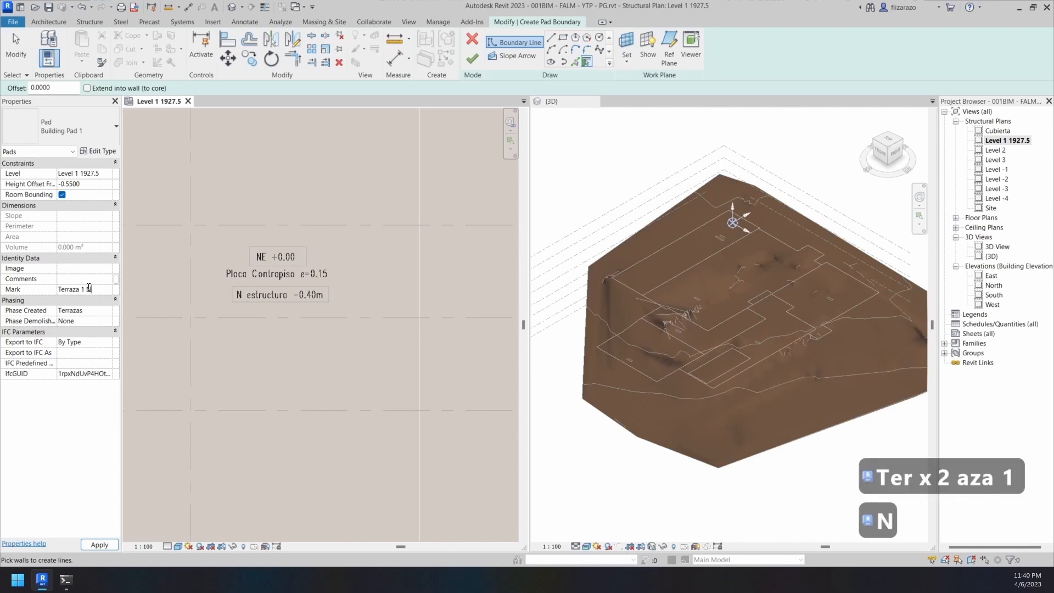
text( -0)
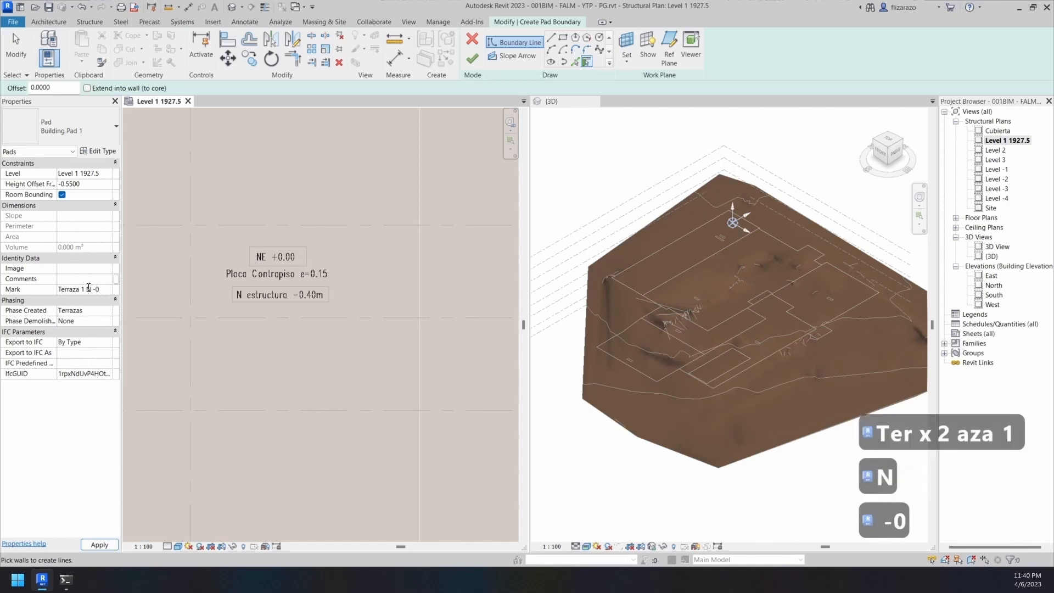
text(.40)
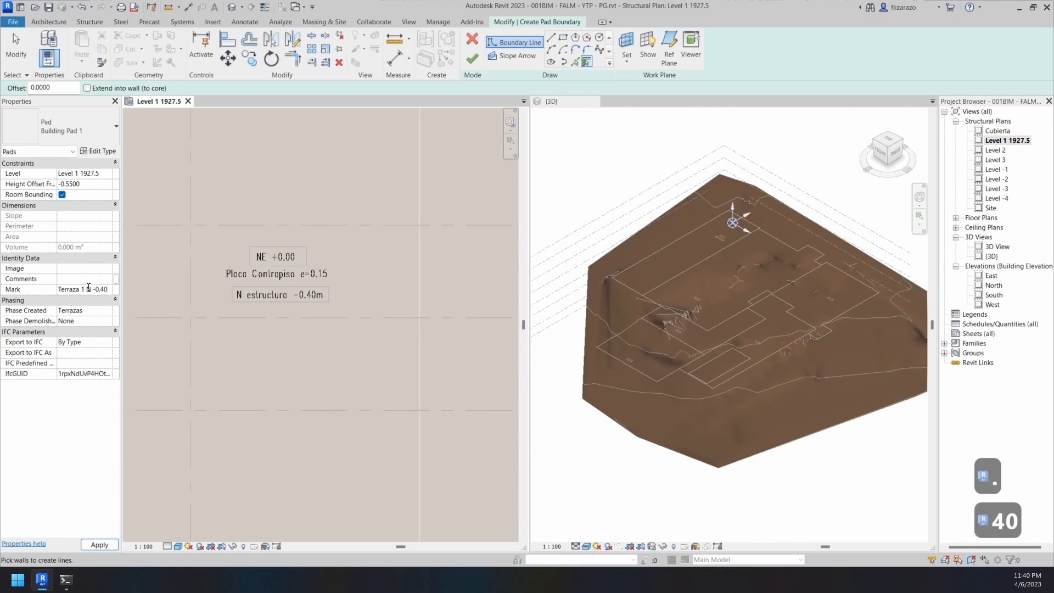
text(m)
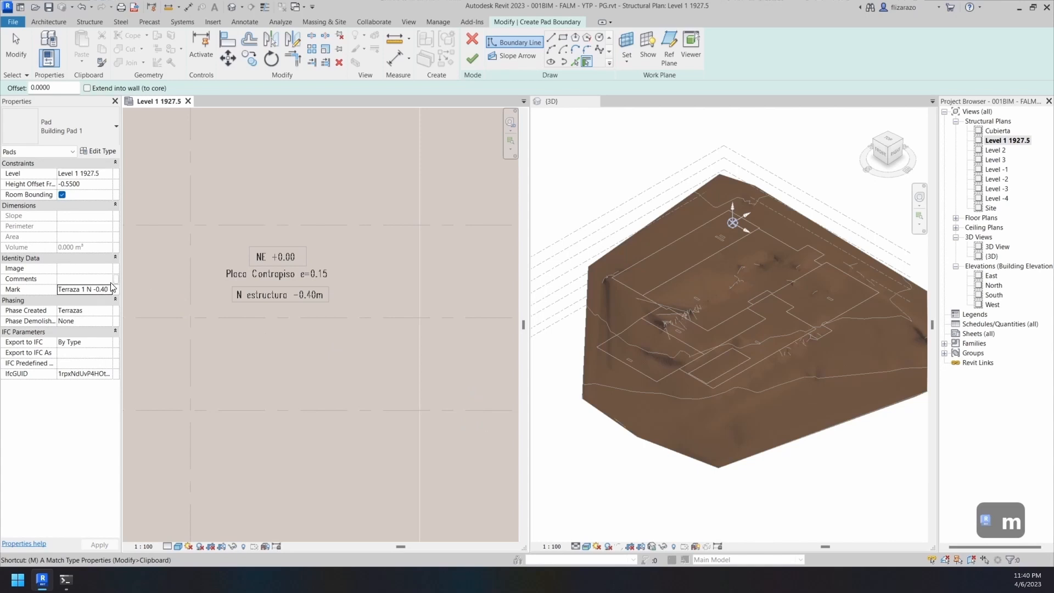
text(m)
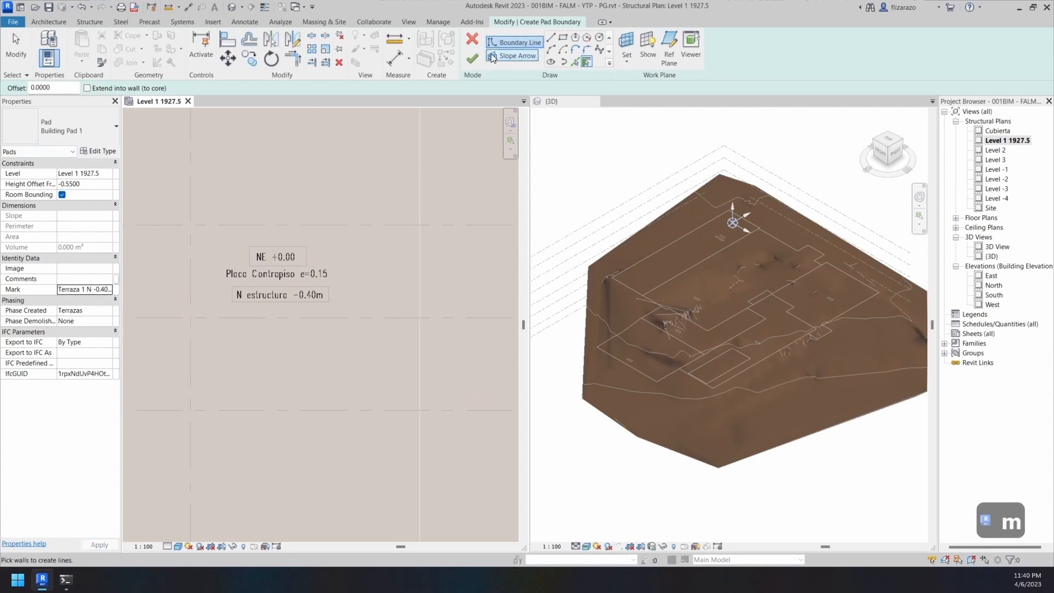
Draw a rectangular pad boundary 40.33 m long over the linked terrace outline from above grid A to below grid H, and finish the pad
scroll(310, 227, down, 5)
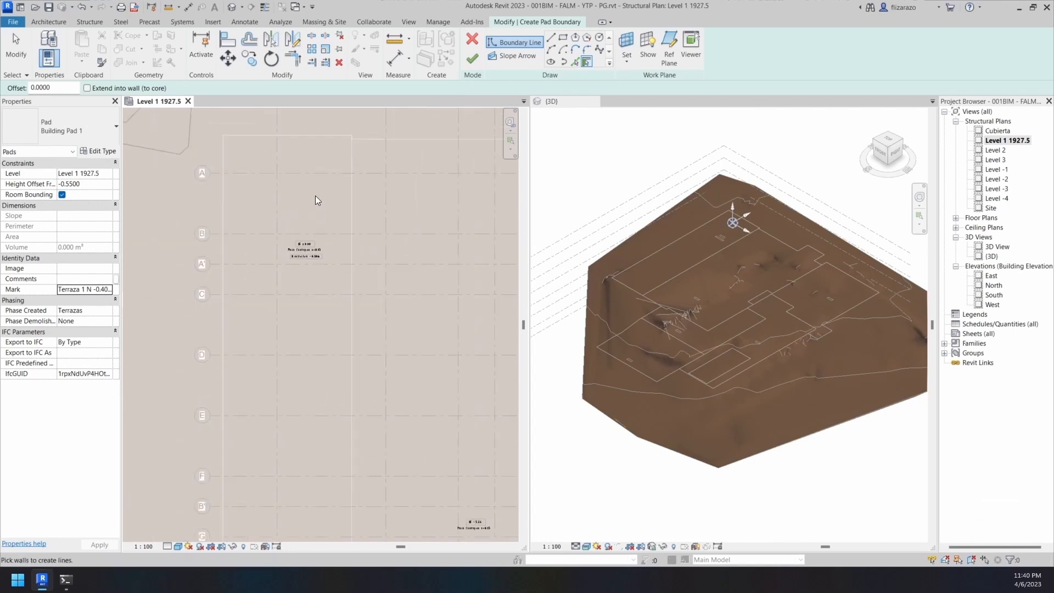
middle_drag(315, 196, 348, 158)
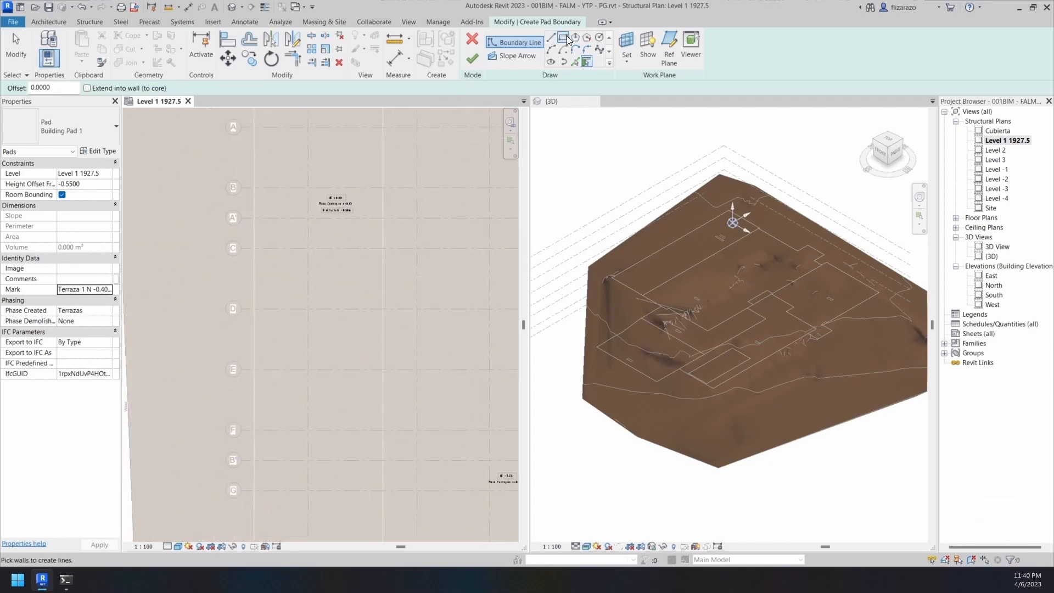
scroll(336, 364, down, 4)
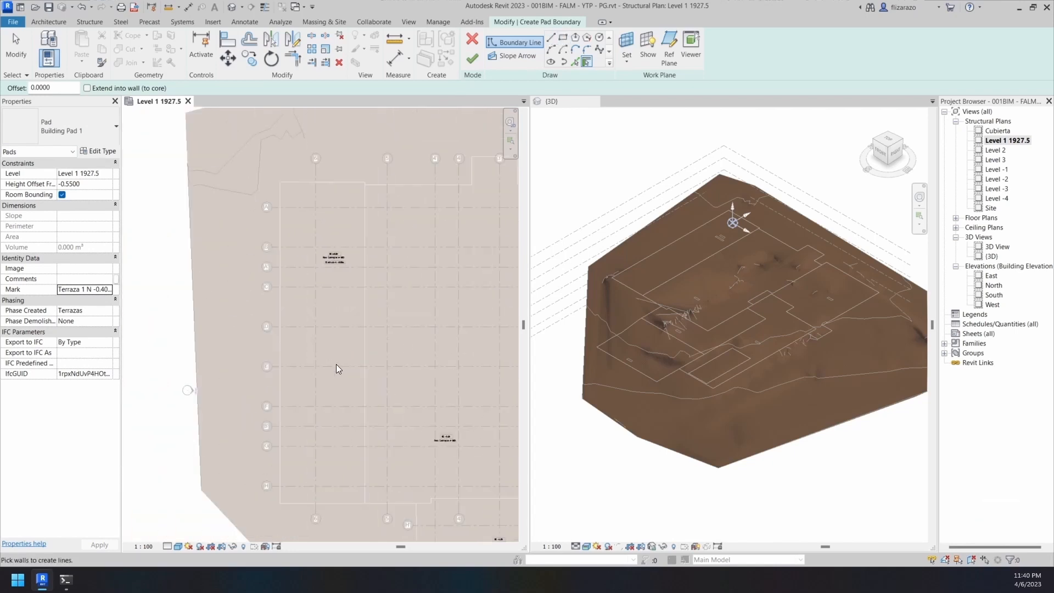
click(565, 39)
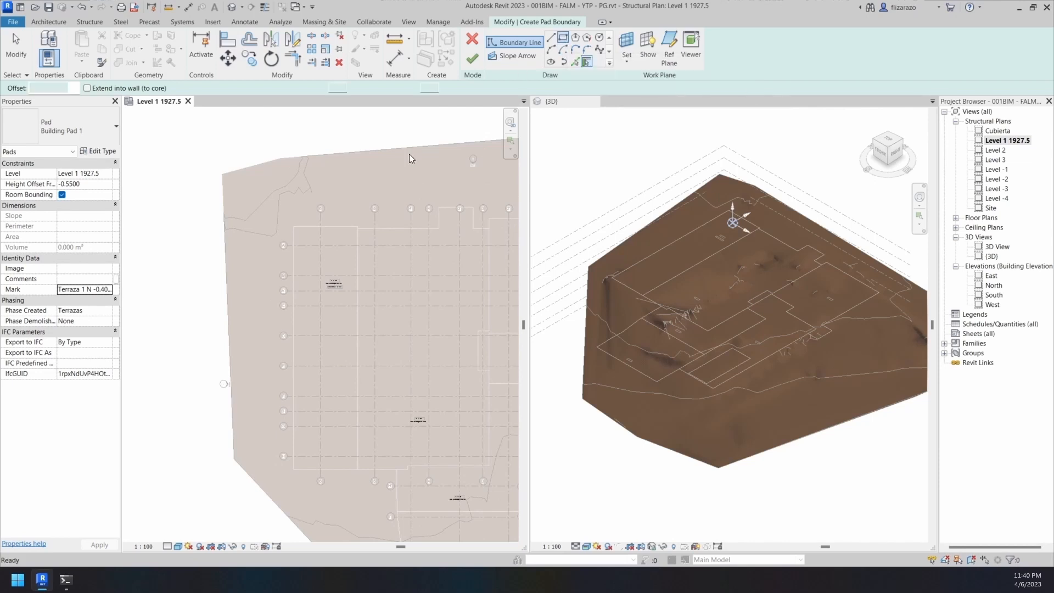
scroll(297, 222, up, 3)
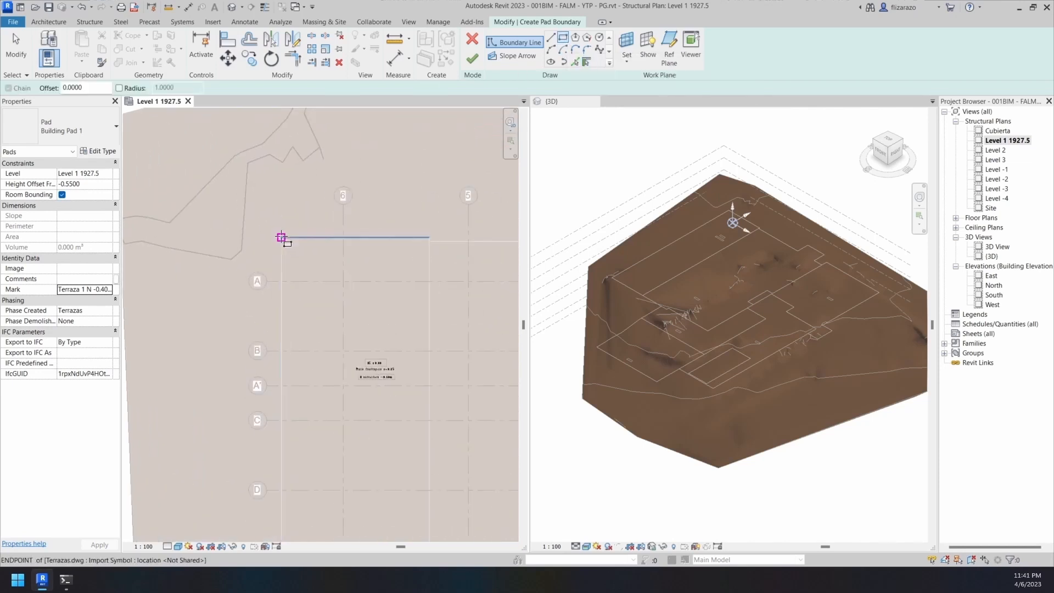
click(281, 237)
scroll(395, 359, down, 3)
scroll(316, 450, up, 4)
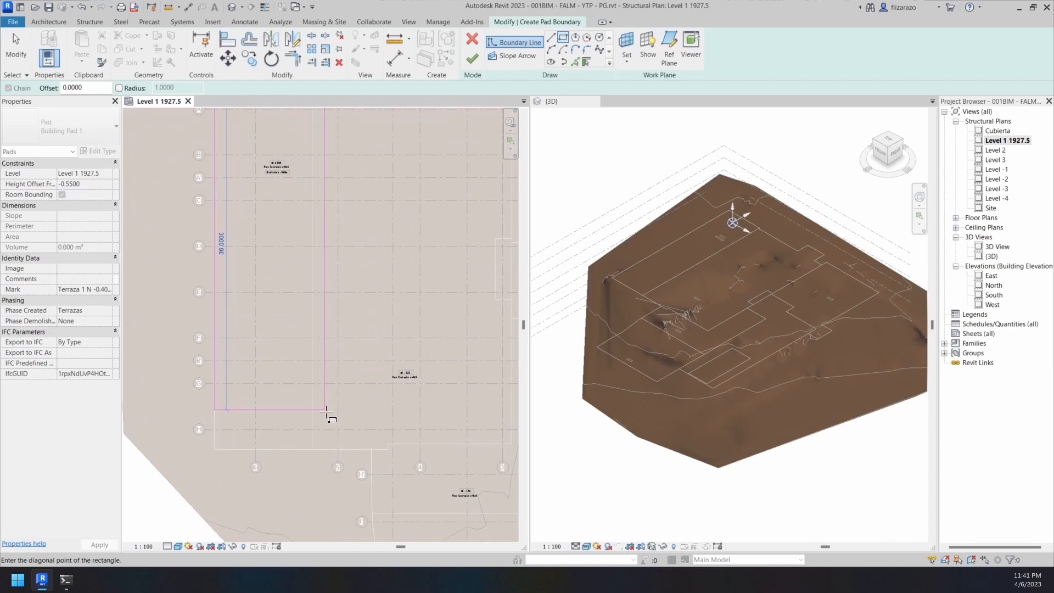
click(310, 449)
middle_drag(360, 386, 379, 425)
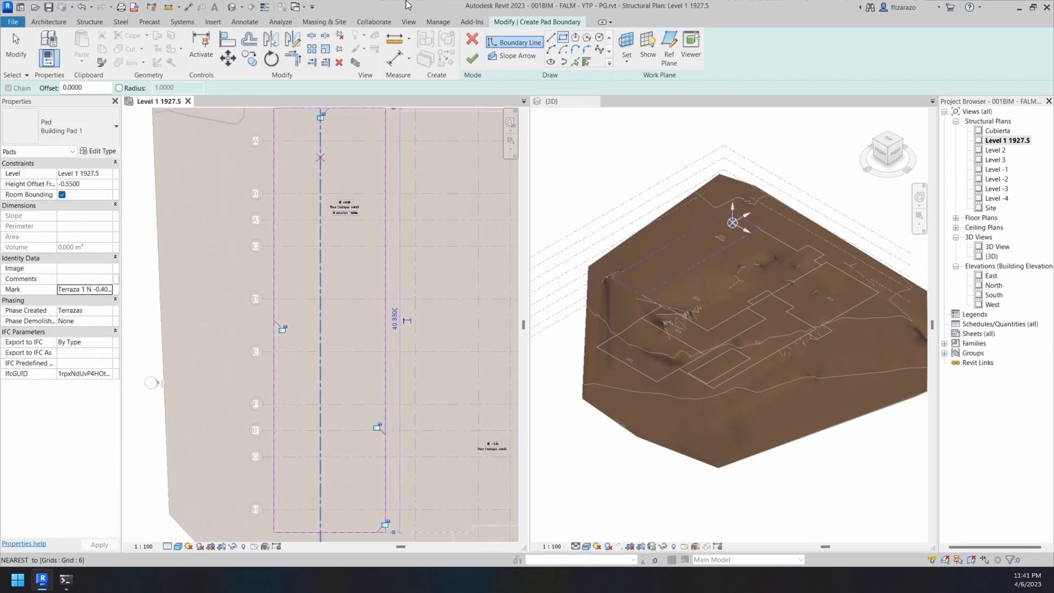
click(471, 61)
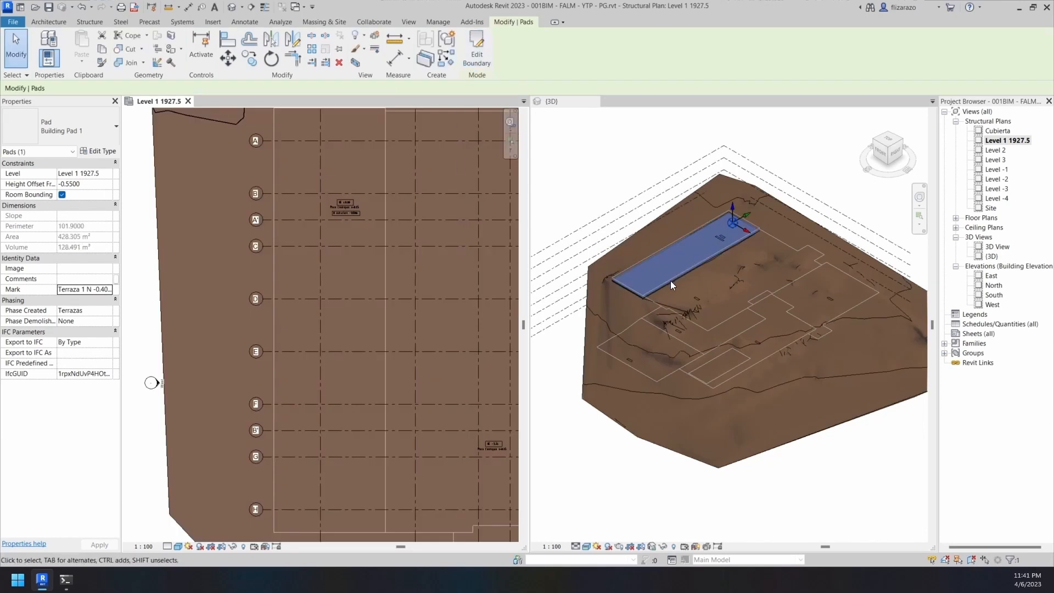
Examine the new terrace pad's edges and its fit with the toposurface in the 3D view
scroll(670, 281, up, 6)
middle_drag(660, 289, 679, 388)
scroll(670, 357, down, 2)
key(Escape)
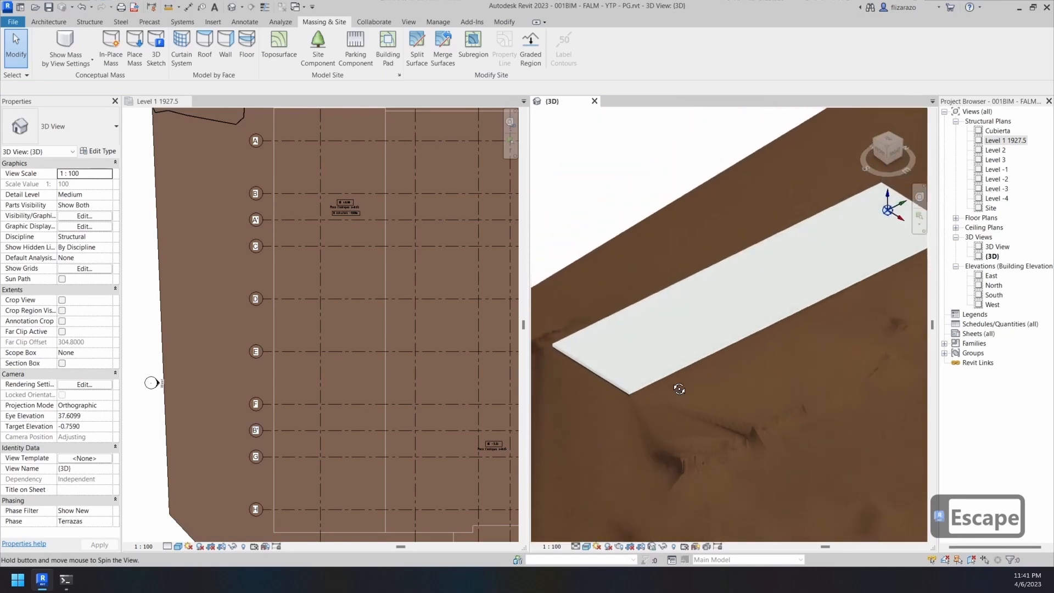
click(665, 368)
scroll(649, 380, up, 4)
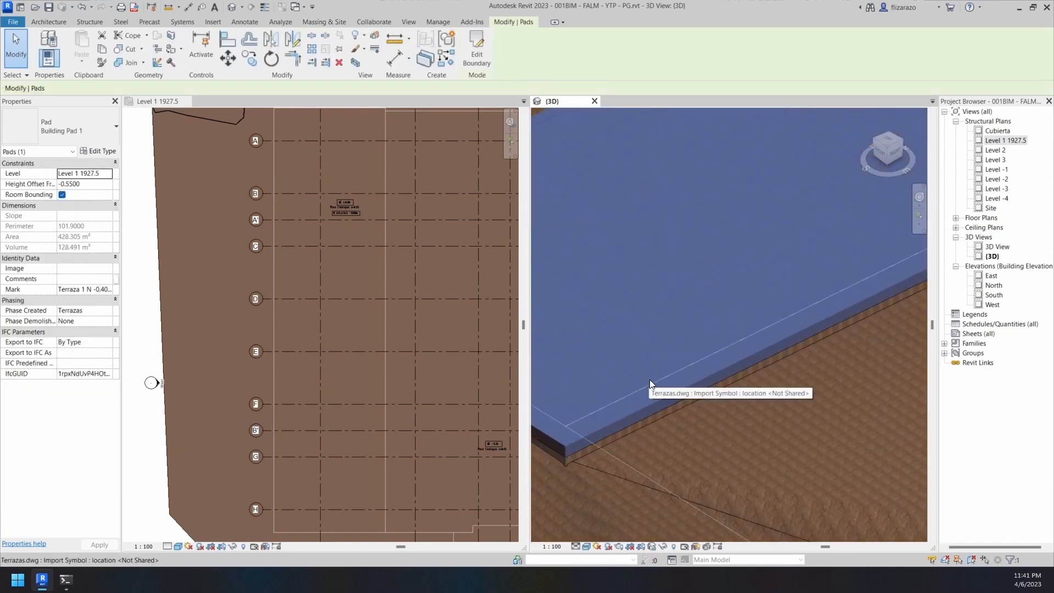
scroll(649, 380, down, 5)
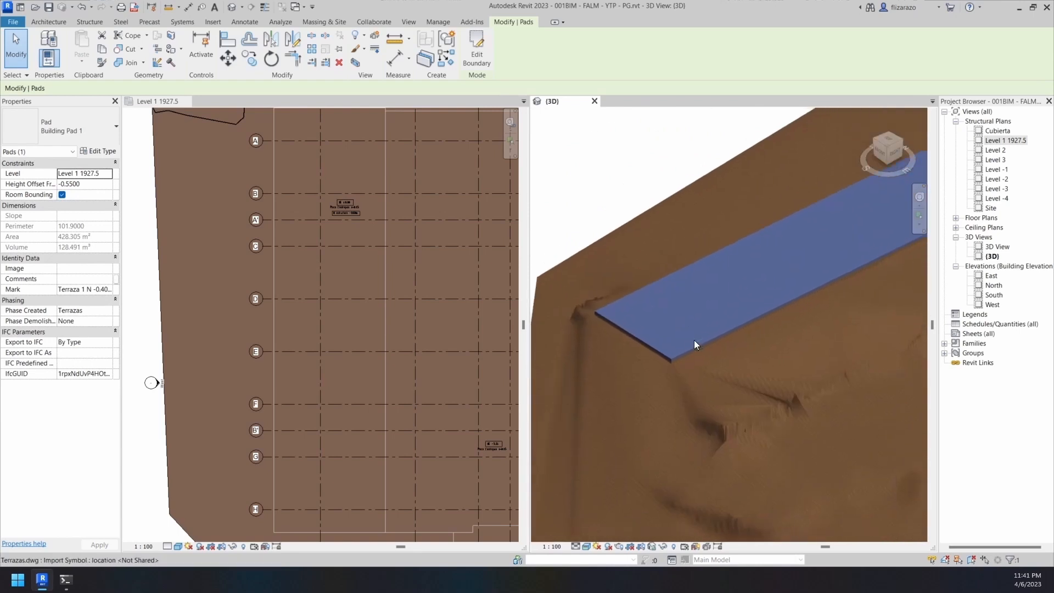
Open the North elevation and dock the 3D view with the Level 1 1927.5 plan so both panes show side by side
double_click(993, 286)
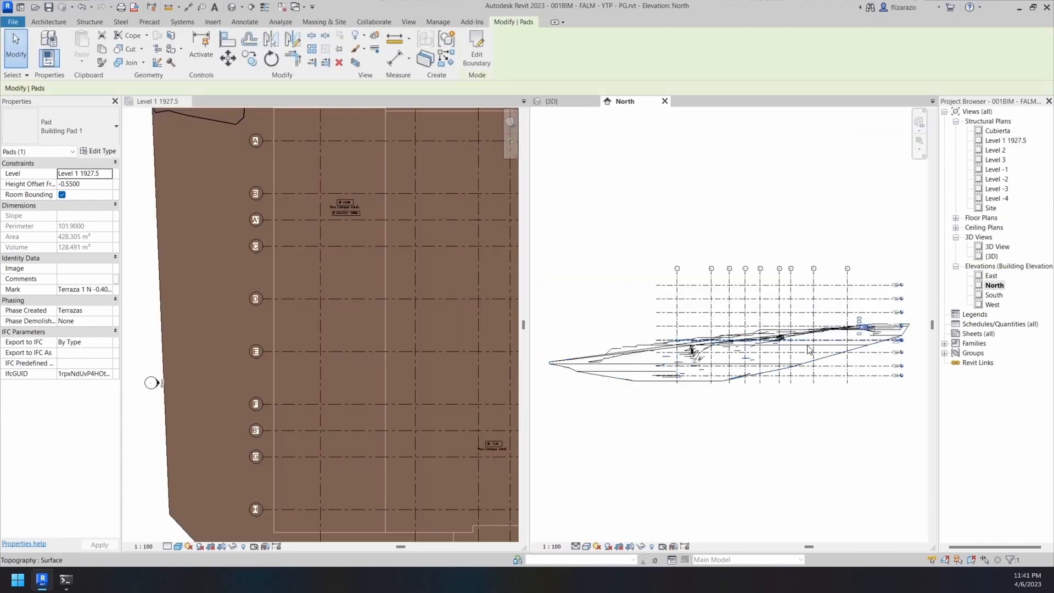
scroll(860, 330, up, 3)
middle_drag(853, 350, 858, 402)
scroll(688, 371, up, 4)
scroll(656, 383, down, 1)
scroll(343, 237, down, 2)
drag(550, 101, 224, 99)
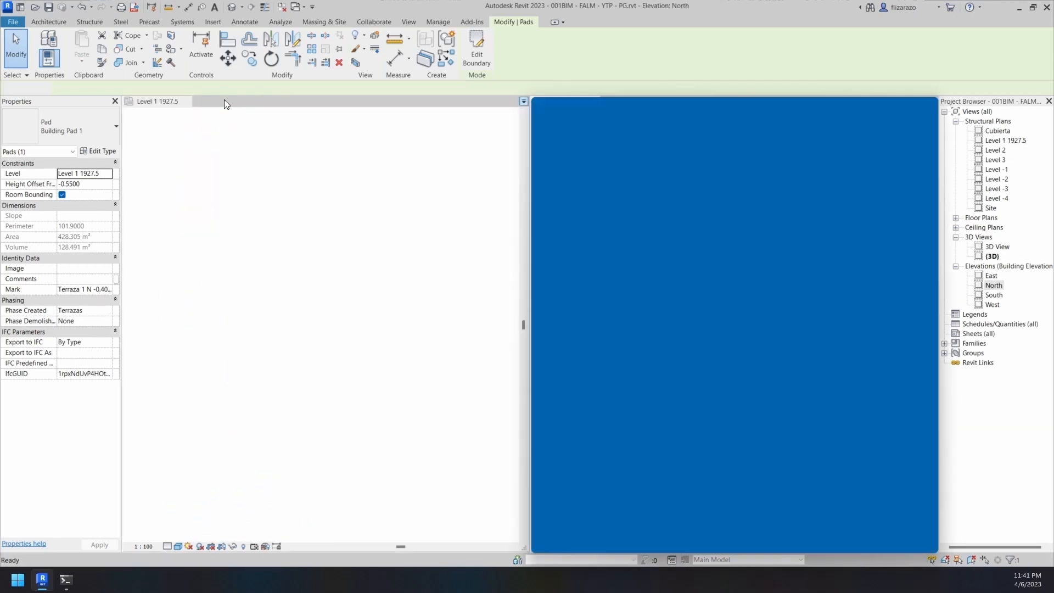
scroll(791, 357, down, 2)
scroll(793, 356, down, 2)
Set the North elevation's visual style to Consistent Colors and change its phase filter
click(805, 409)
key(s)
key(d)
scroll(769, 340, down, 2)
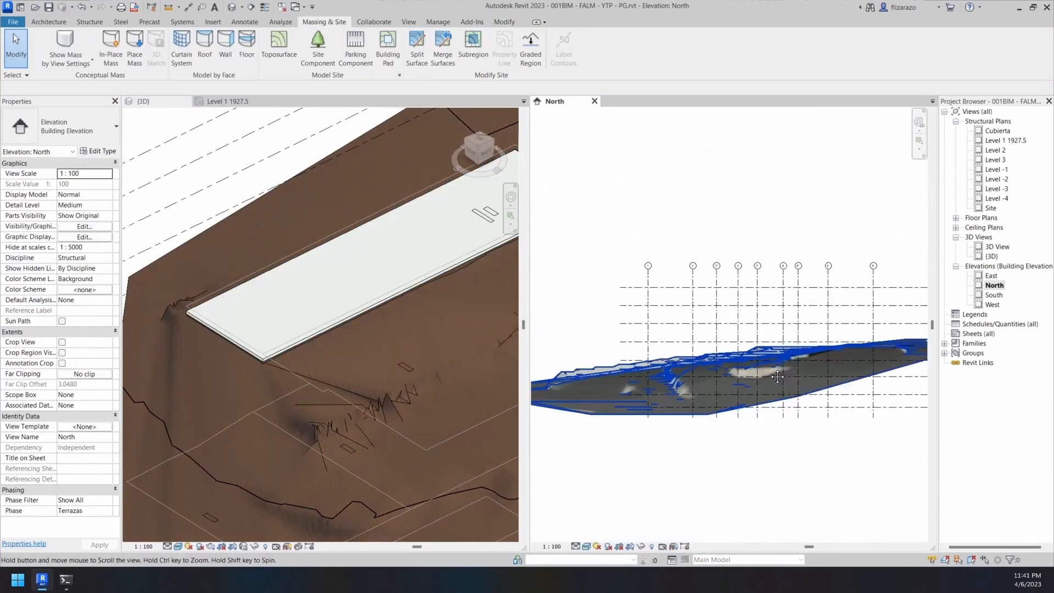
scroll(729, 307, up, 1)
click(586, 546)
click(610, 522)
click(109, 499)
click(82, 541)
Measure the vertical distance from the top corner of the new terrace pad to the Level 1 line in the North elevation
scroll(762, 372, up, 3)
click(315, 336)
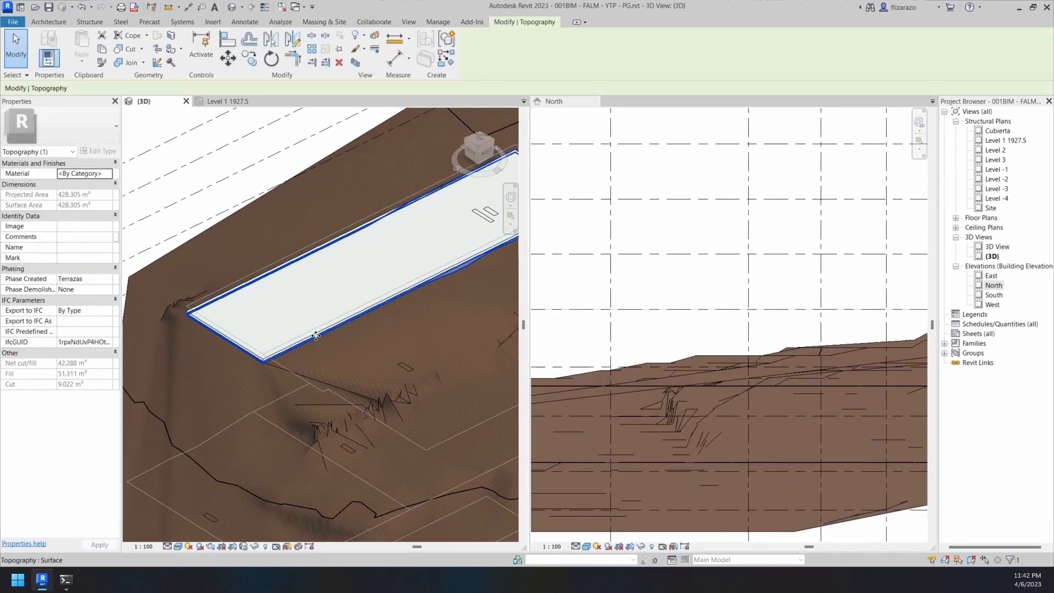
scroll(205, 322, up, 2)
click(357, 348)
scroll(771, 379, down, 3)
scroll(816, 368, up, 7)
click(168, 7)
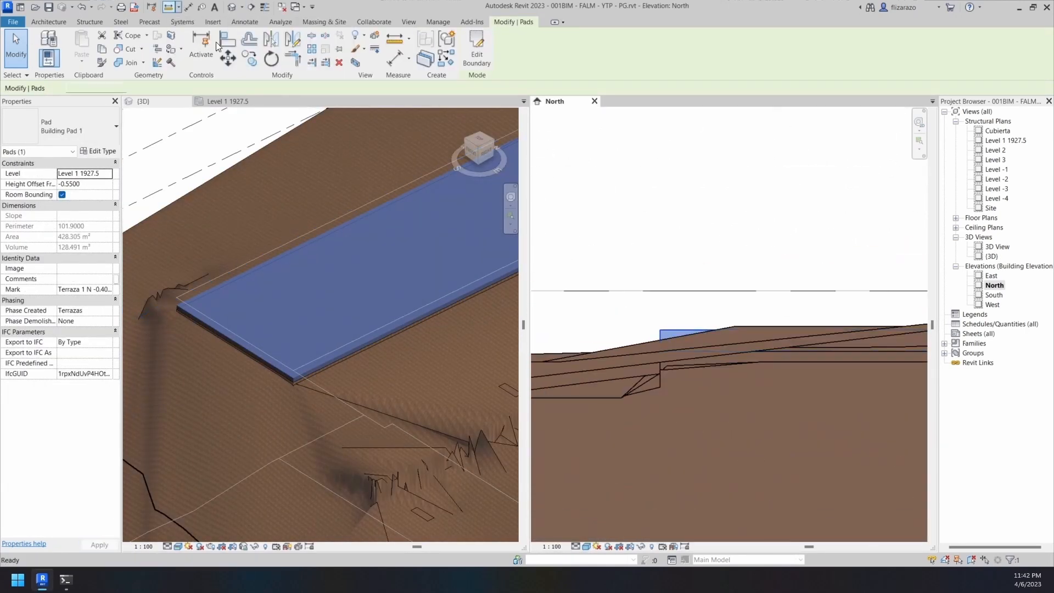
click(661, 291)
key(Escape)
click(660, 329)
scroll(660, 290, up, 2)
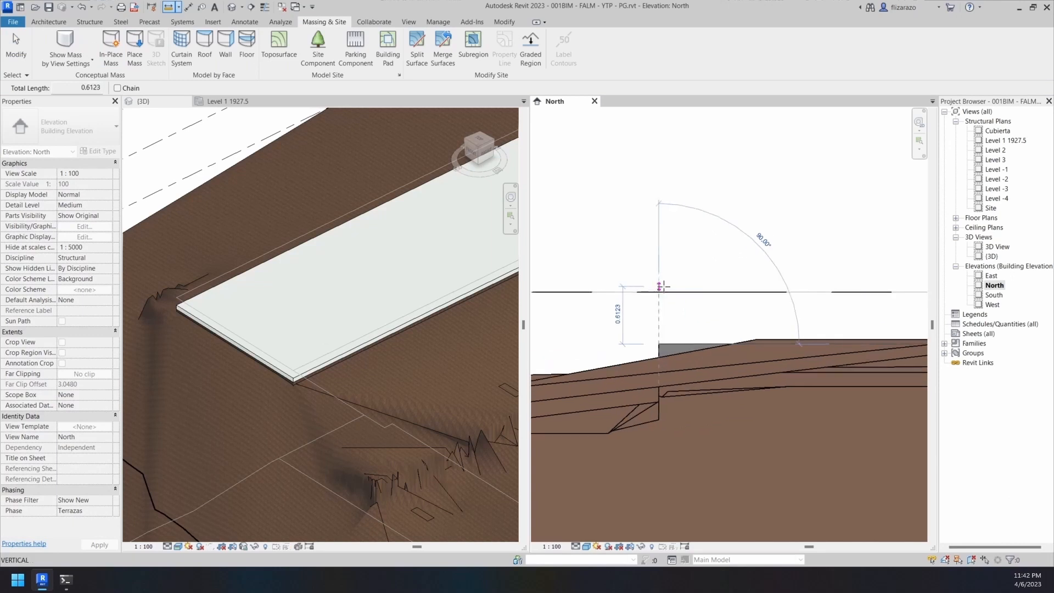
click(659, 291)
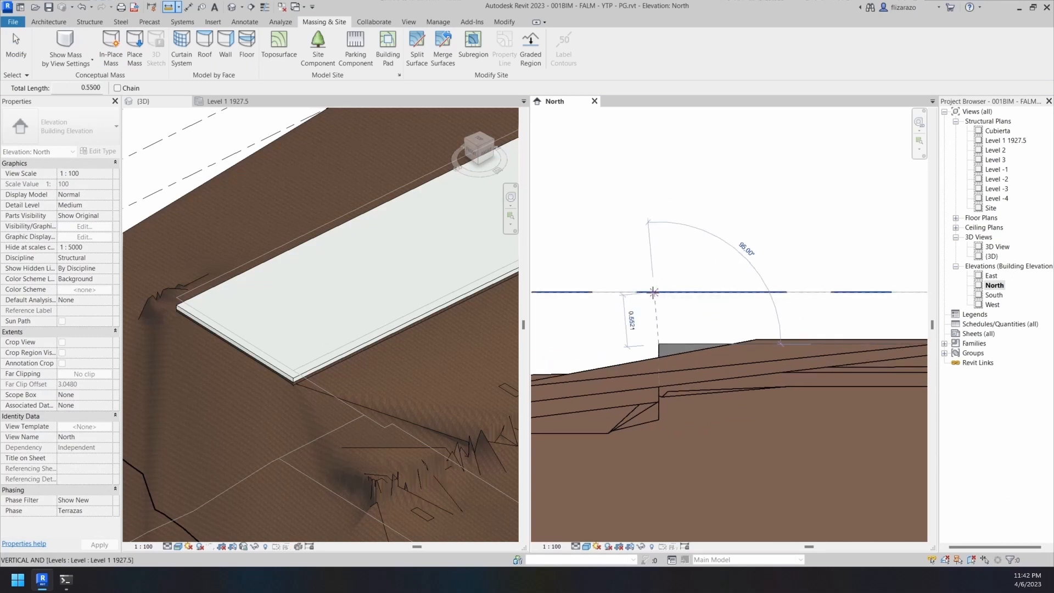
Measure the pad's thickness along its vertical edge in the North elevation, and leave the measuring command
click(655, 354)
scroll(654, 361, up, 4)
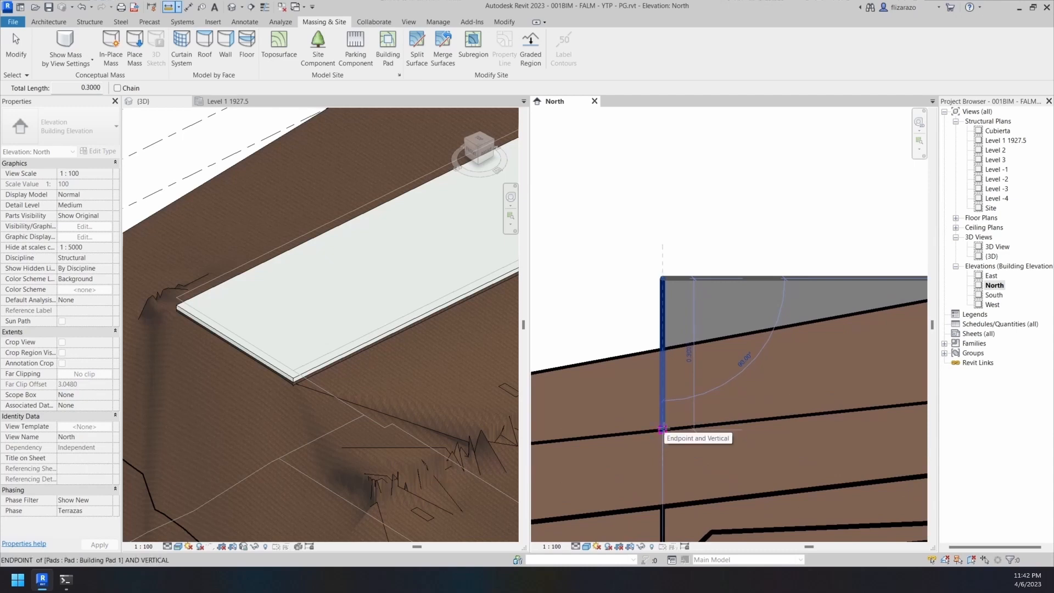
click(662, 429)
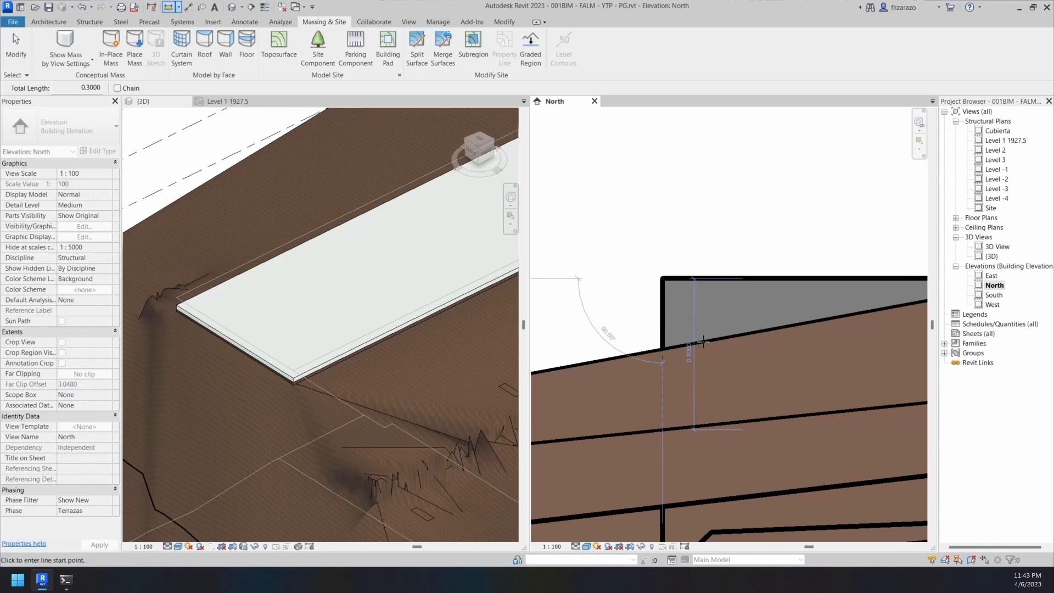
key(Escape)
key(Escape)
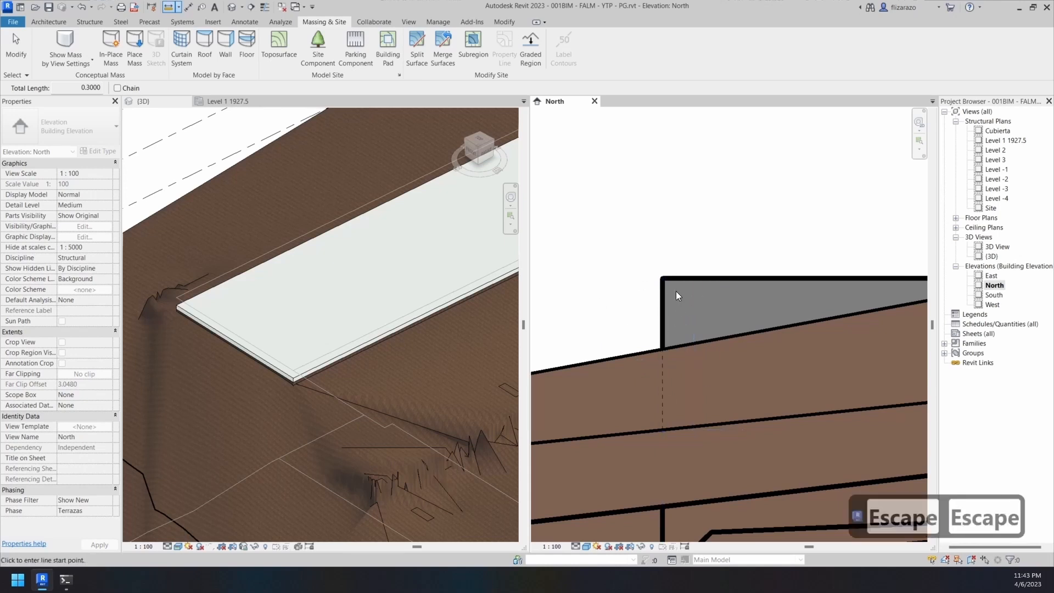
Check the terrace pad's type properties and its layer assembly without changing them
click(671, 293)
scroll(690, 309, down, 3)
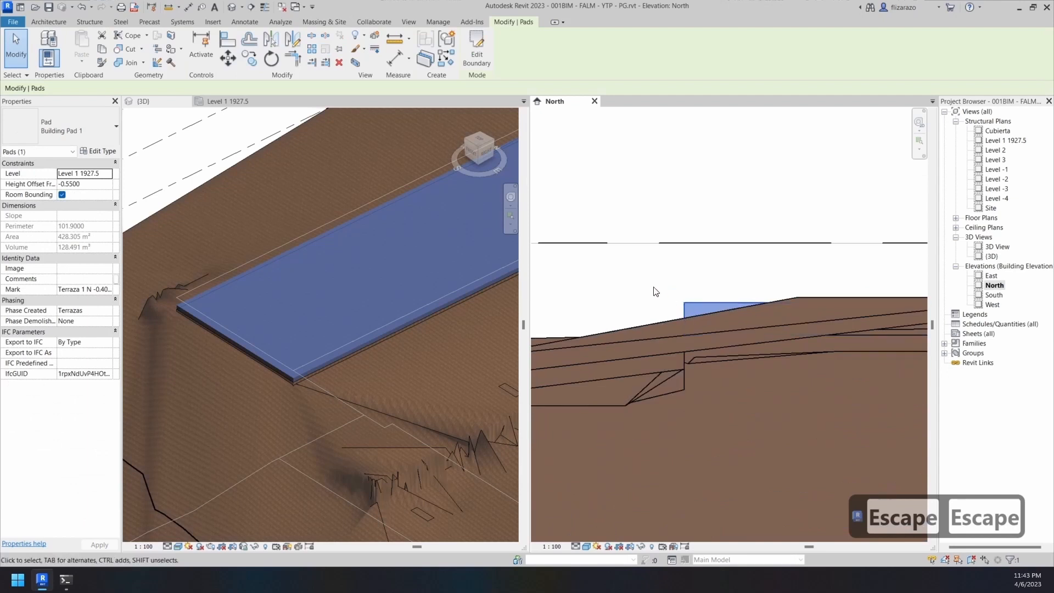
click(107, 152)
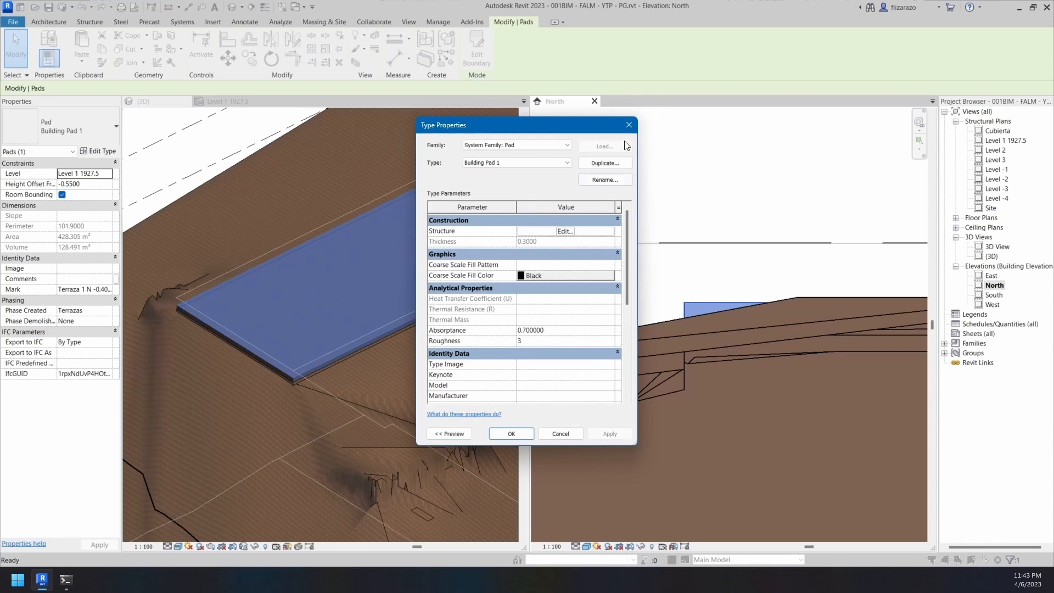
click(629, 125)
click(313, 376)
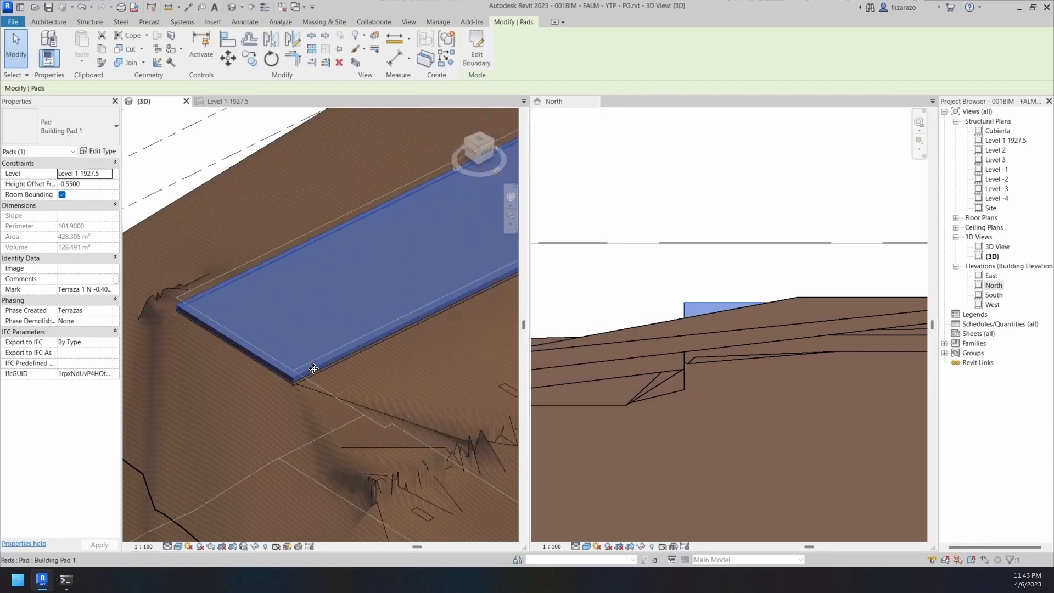
click(98, 150)
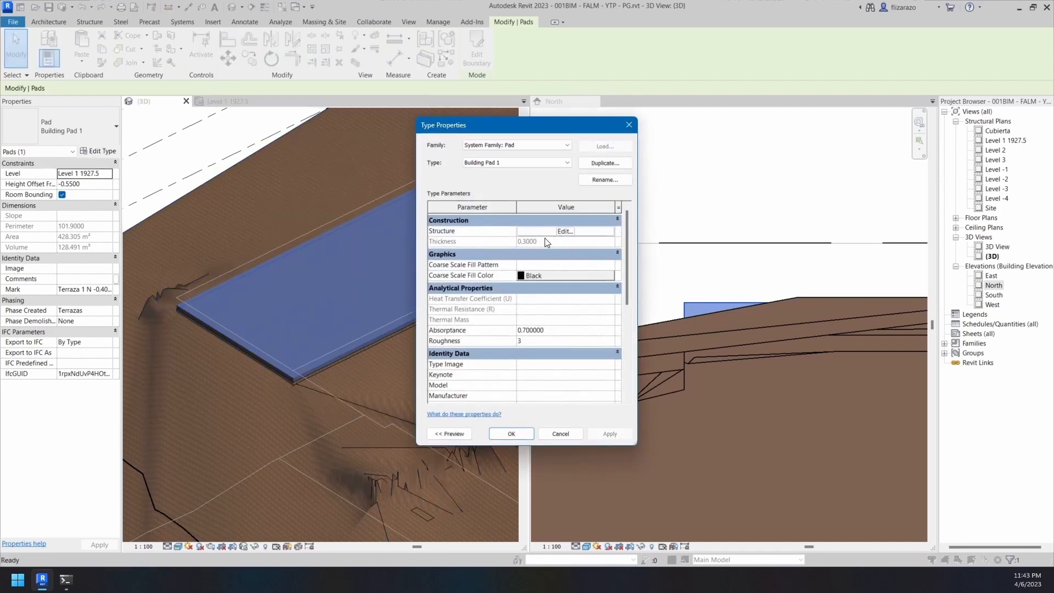
click(553, 233)
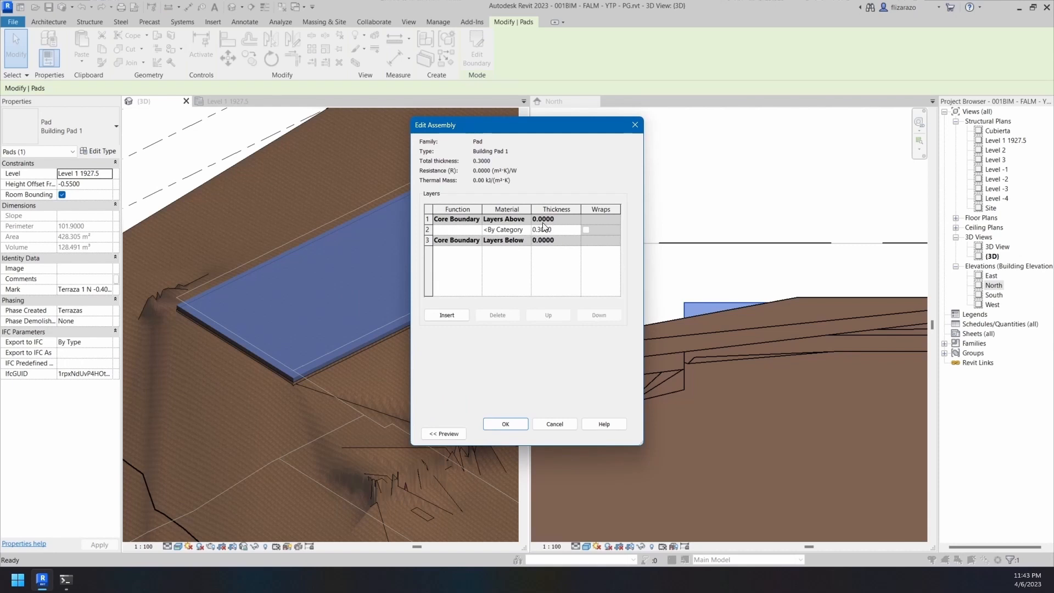
key(Escape)
key(Escape)
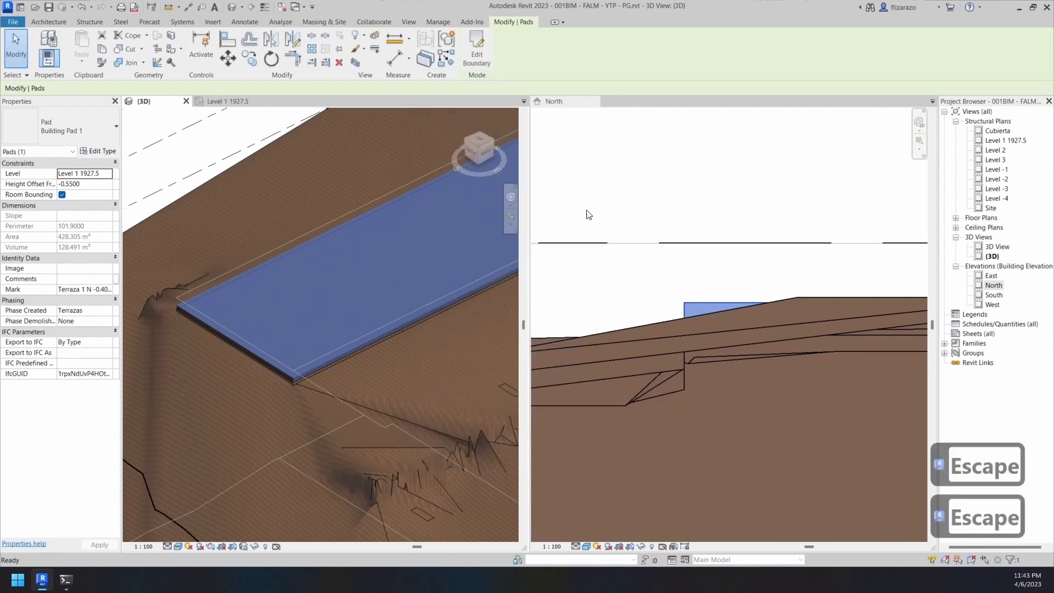
Set the core layer thickness of the Building Pad 1 type to 0.15 in its assembly and apply the type change
click(108, 155)
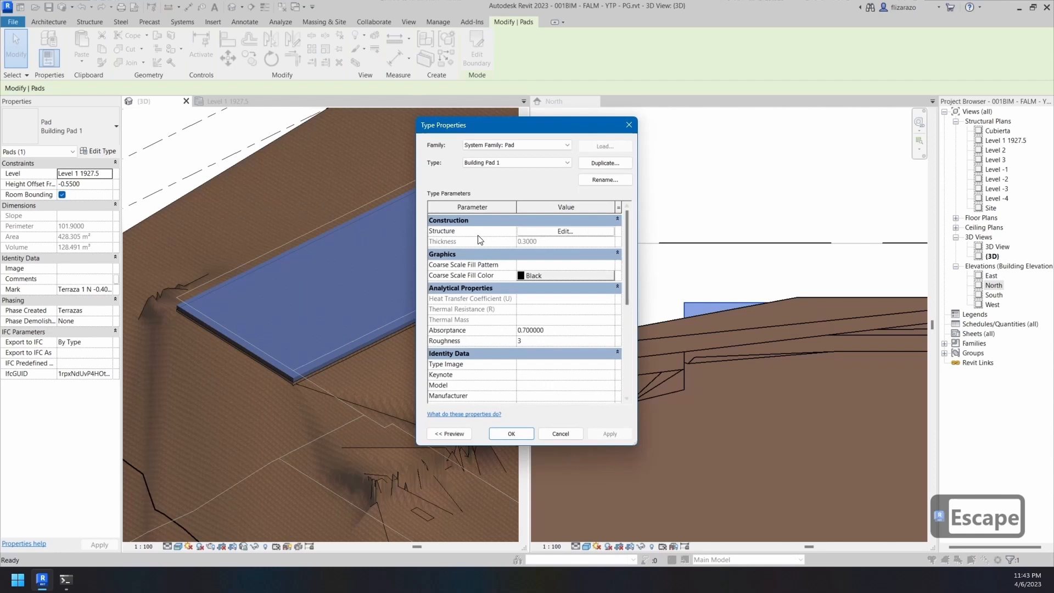
click(535, 231)
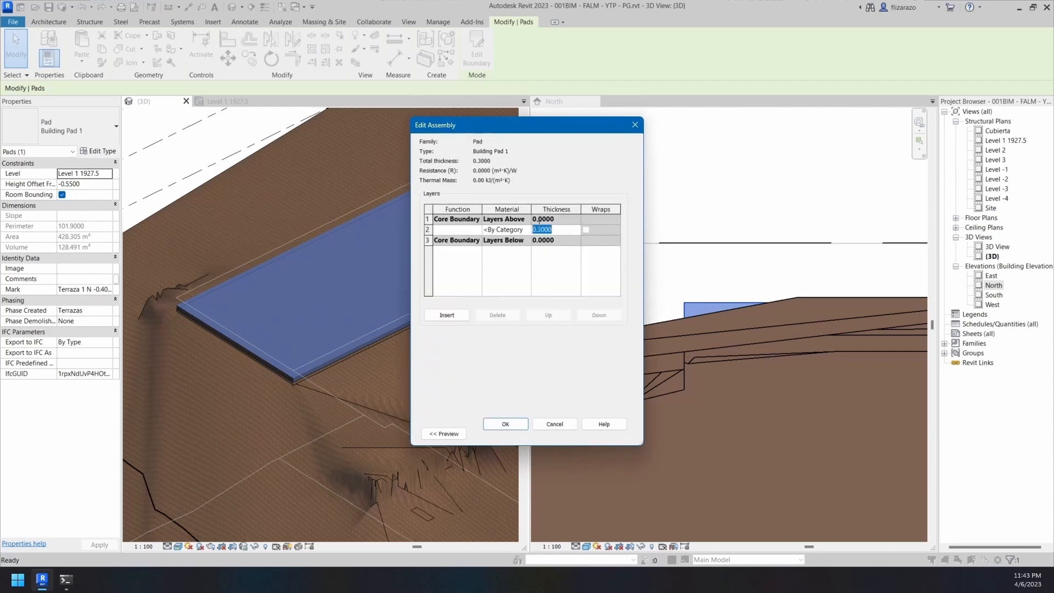
key(Right)
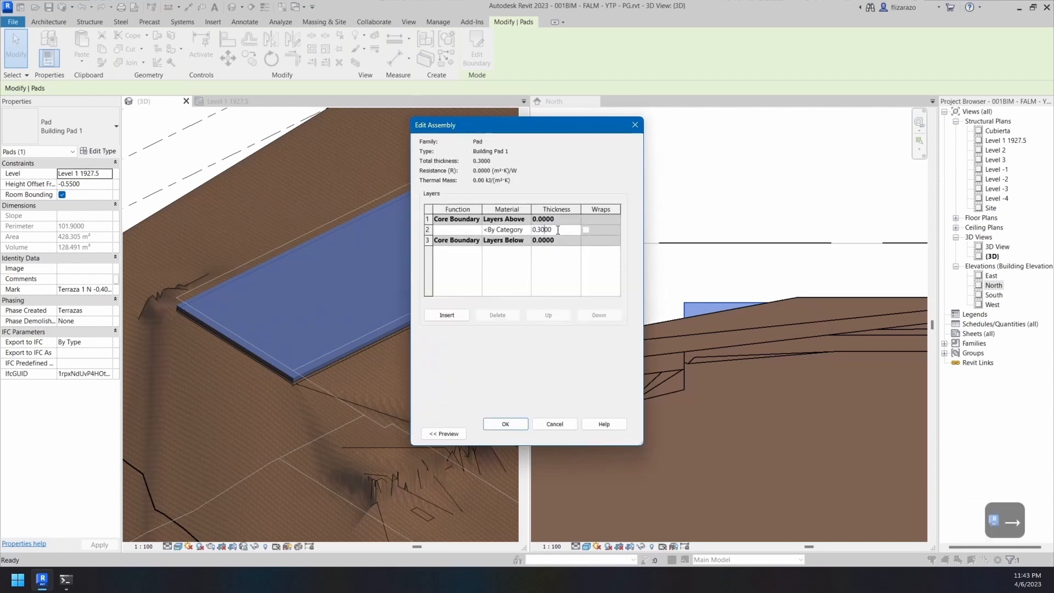
key(BackSpace)
key(BackSpace)
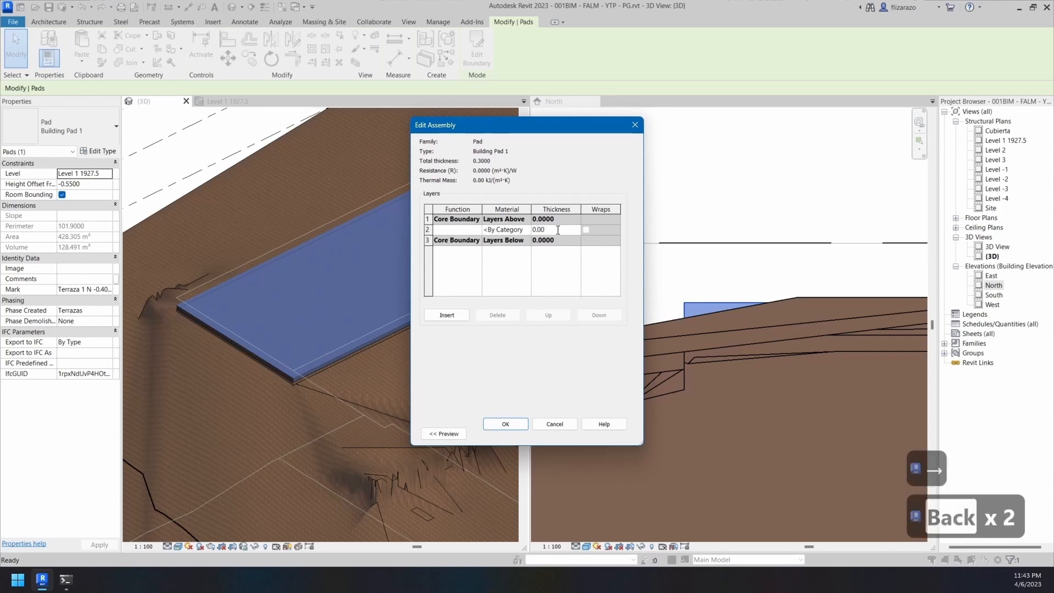
text(15)
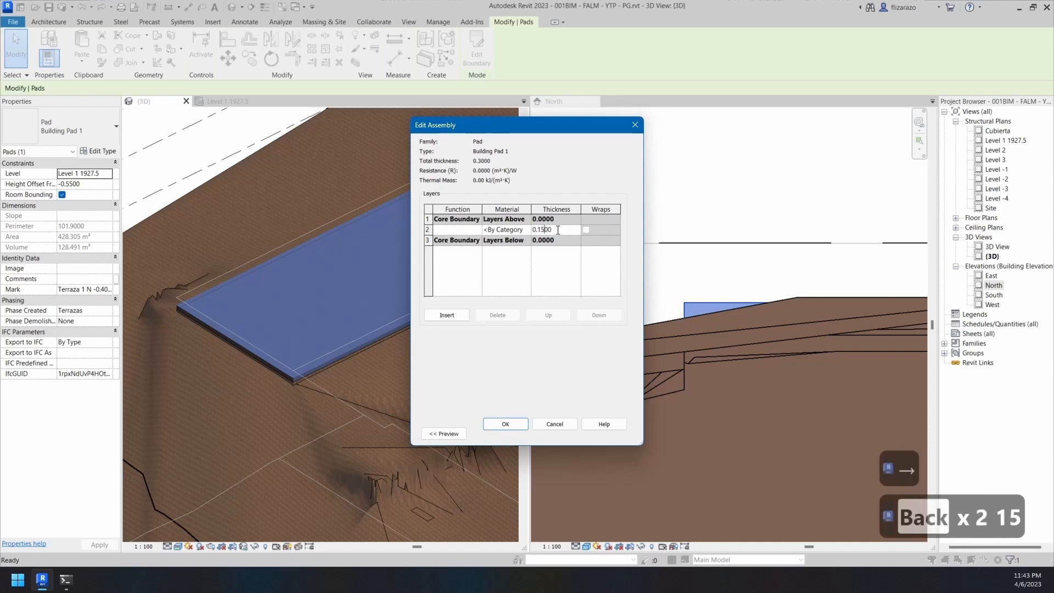
click(524, 419)
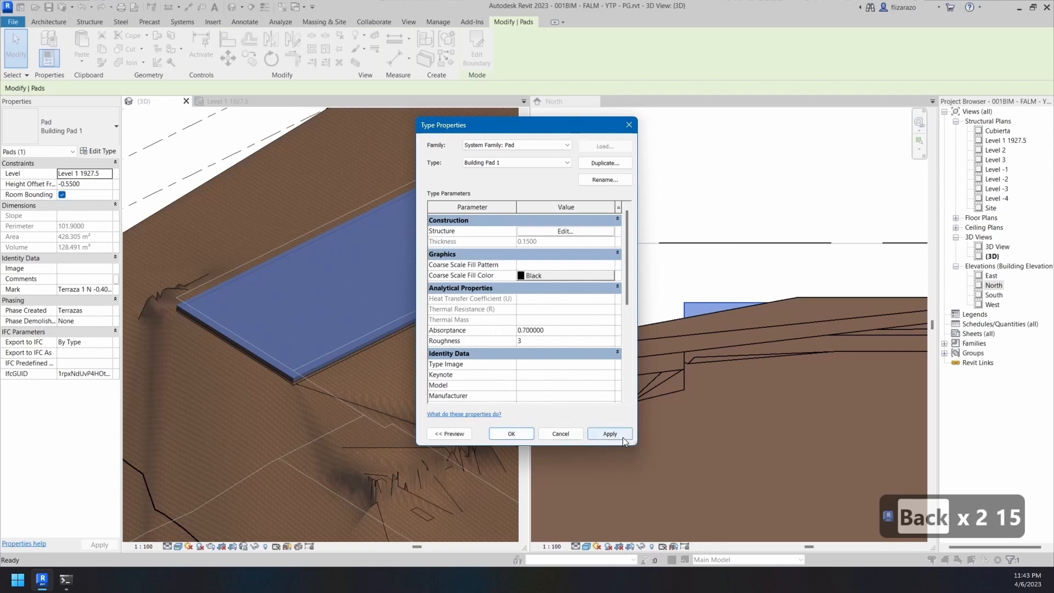
click(601, 437)
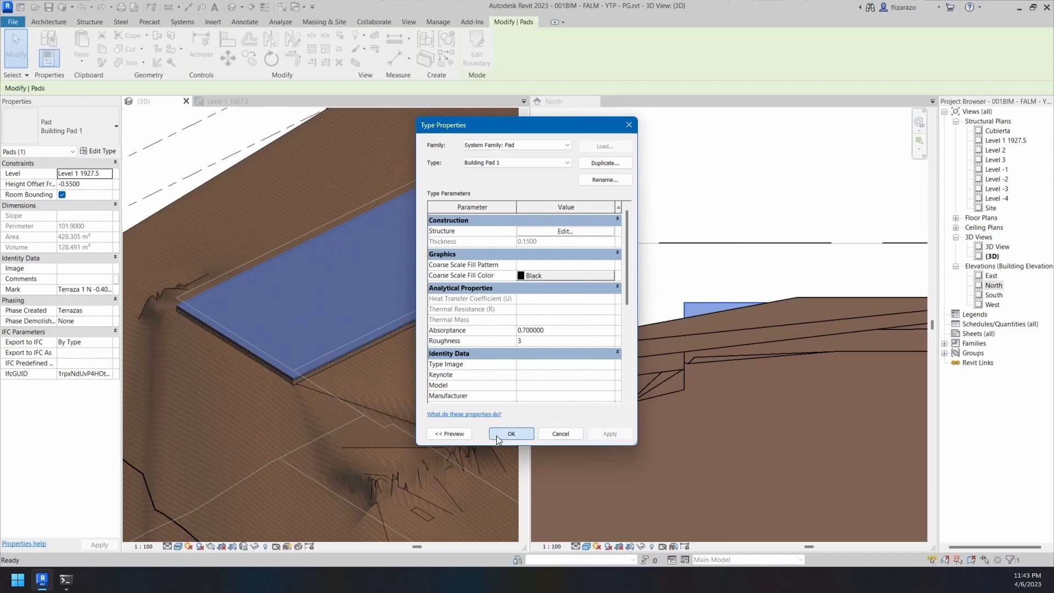
click(511, 434)
Measure the pad's thickness at its exposed corner in the 3D view and leave the measuring command
scroll(321, 384, up, 6)
scroll(274, 384, up, 3)
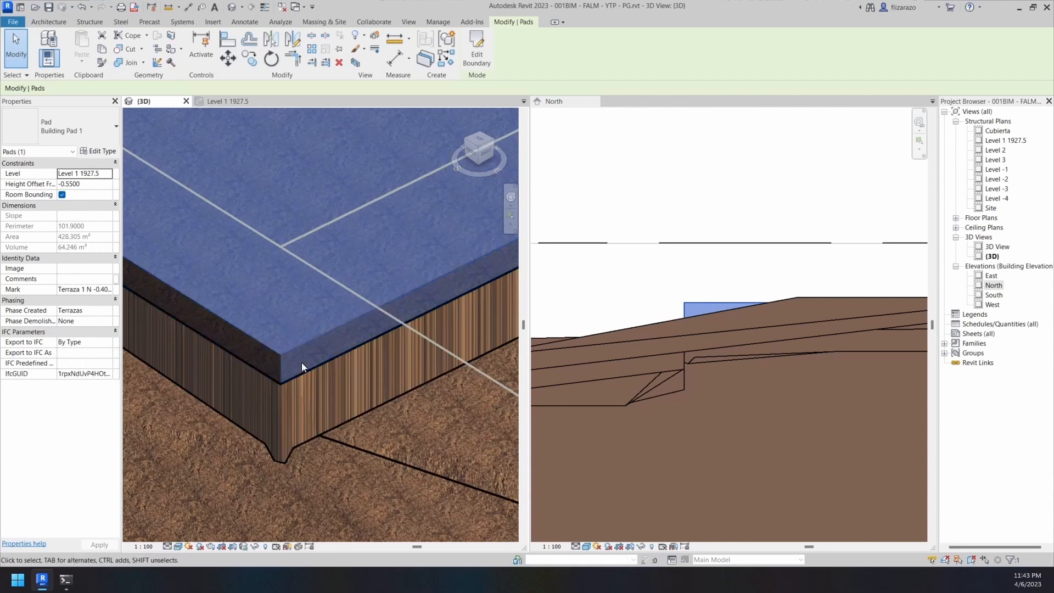
click(166, 7)
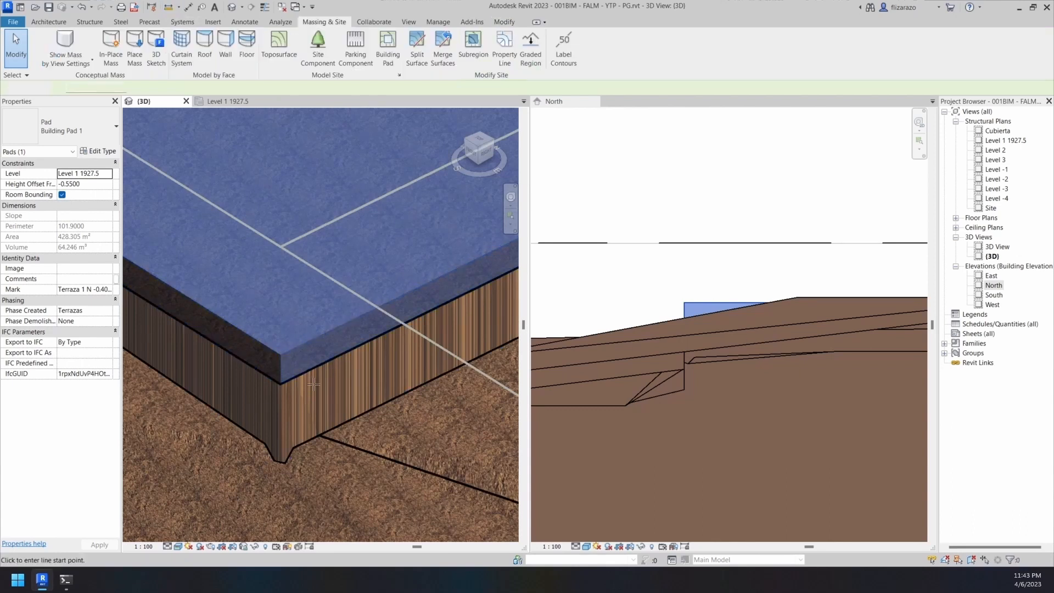
click(280, 382)
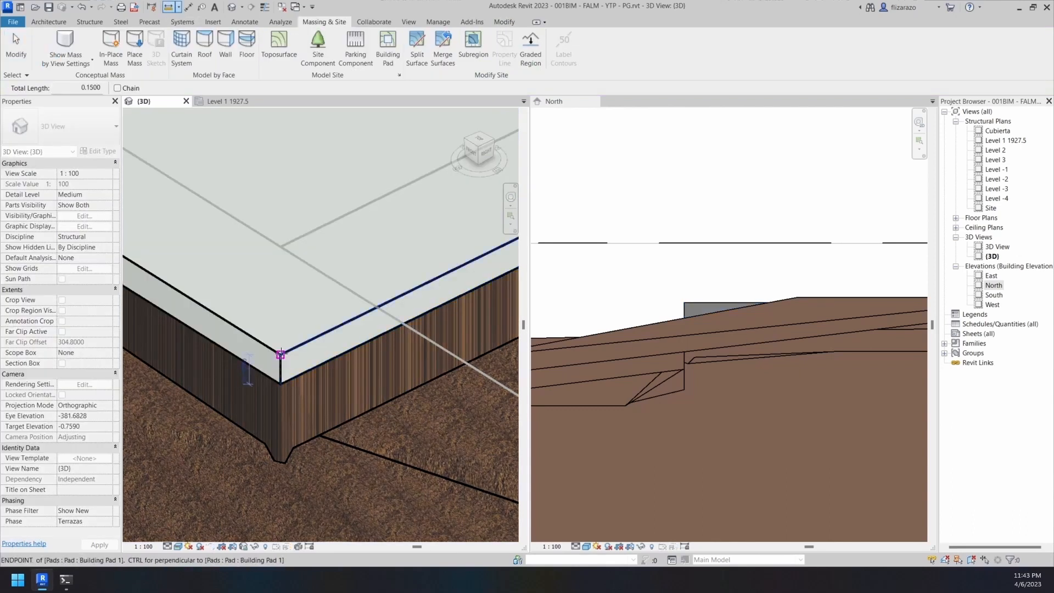
click(280, 354)
scroll(258, 379, up, 5)
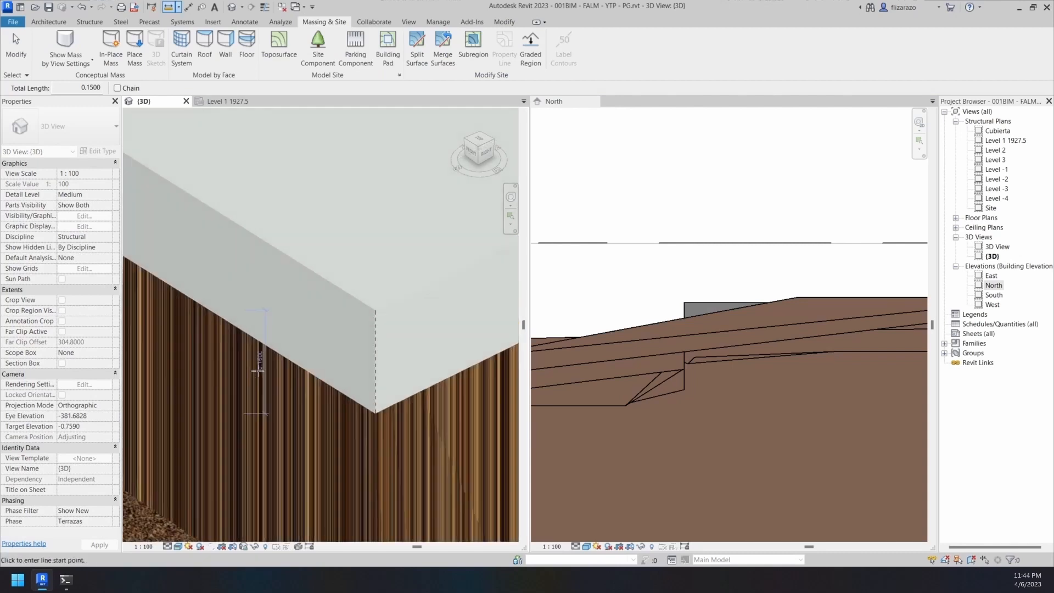
key(Escape)
shift+middle_drag(265, 366, 482, 388)
scroll(457, 273, down, 1)
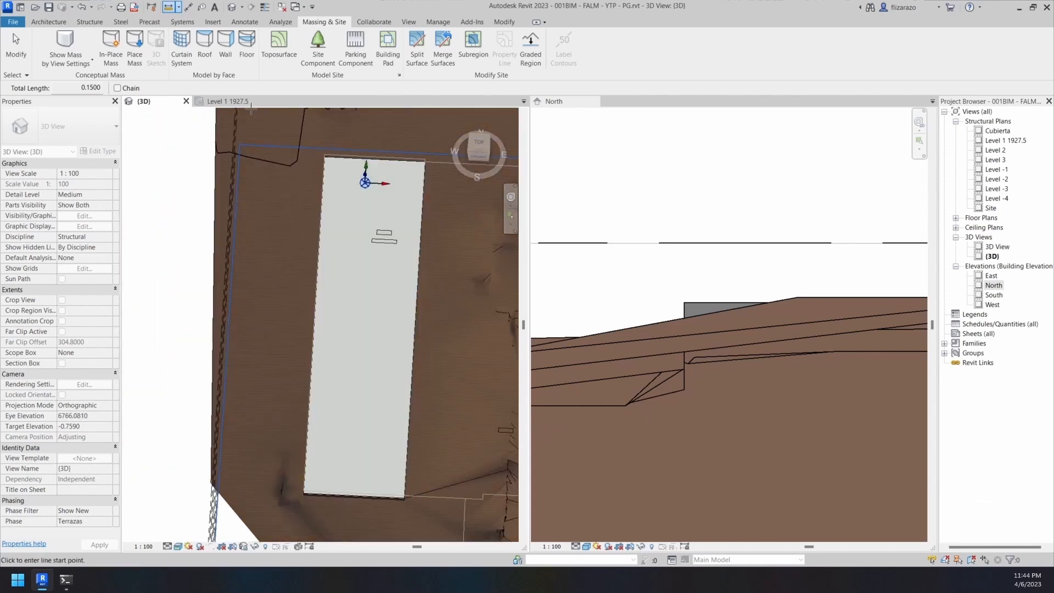
key(Escape)
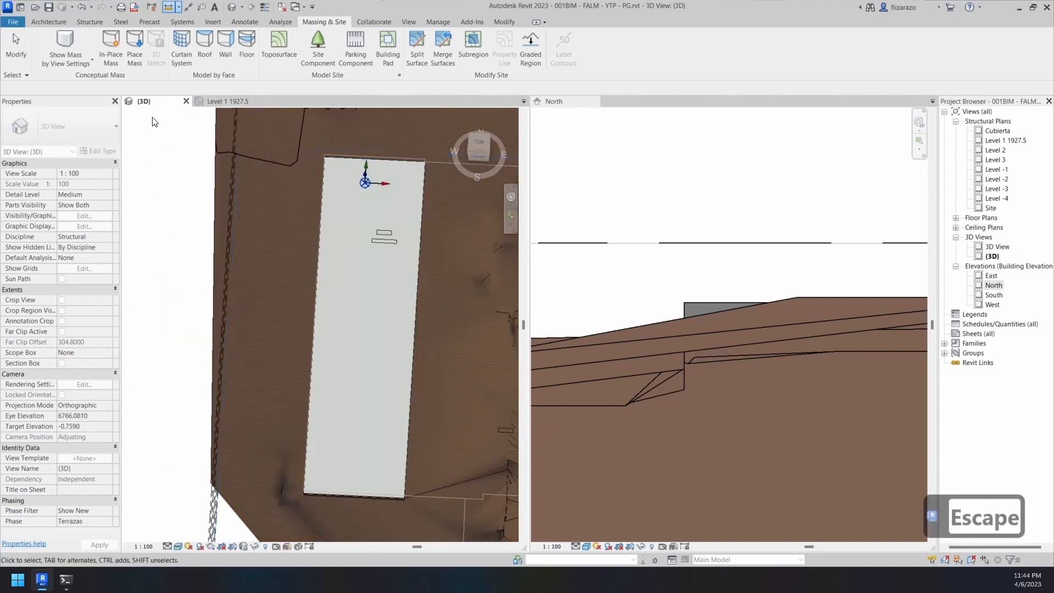
Dock the 3D view with the North elevation so the Level 1 1927.5 plan shows alone beside it
drag(149, 101, 600, 113)
middle_drag(231, 232, 129, 209)
scroll(381, 283, down, 5)
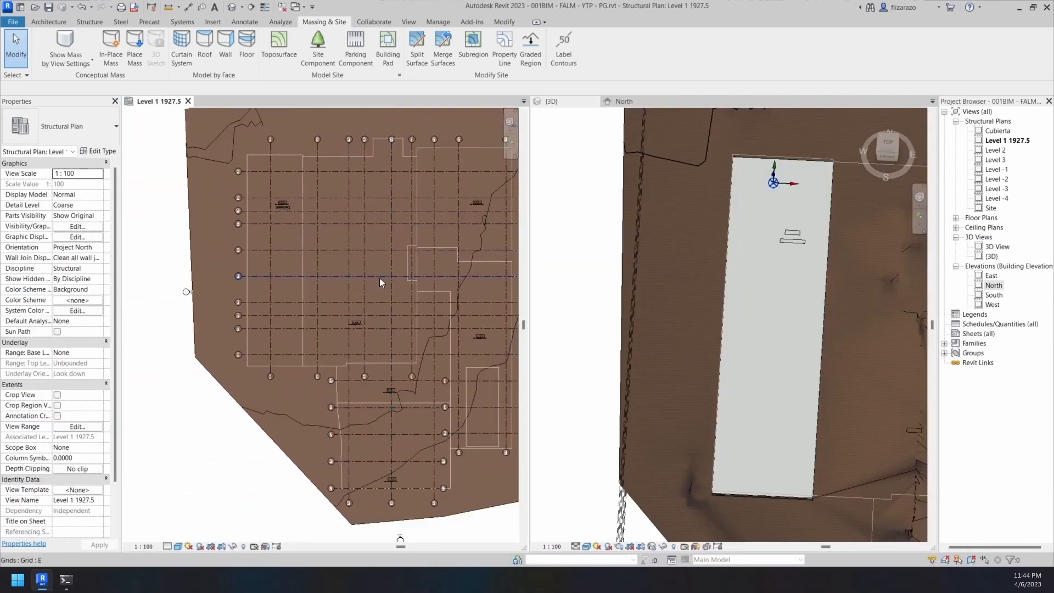
scroll(384, 297, up, 1)
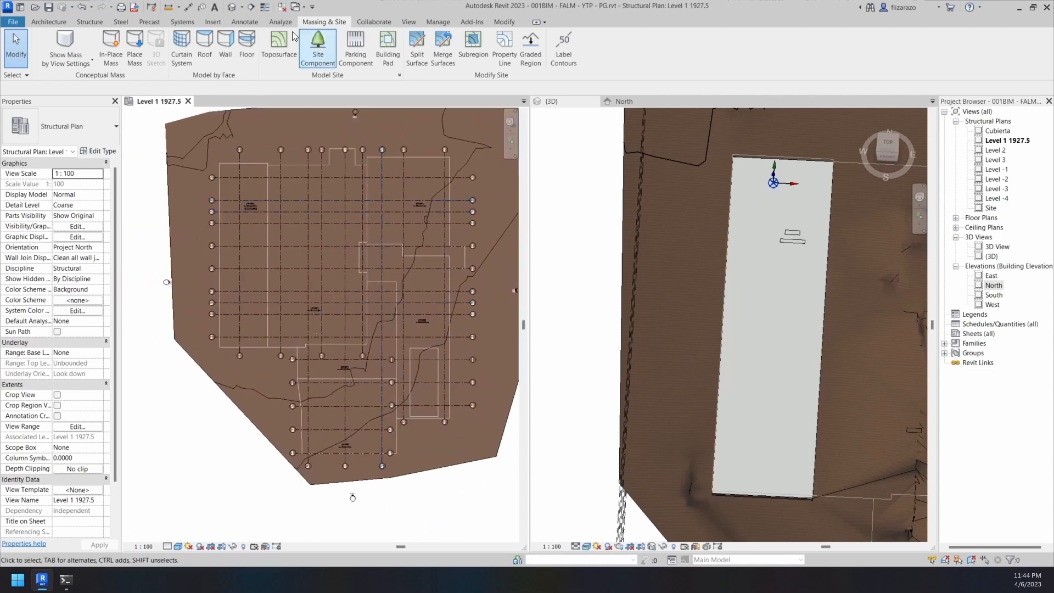
Start a building pad beside the first terrace, drawing its upper boundary 13.47 m across and around the outward step at grid 3'
click(386, 45)
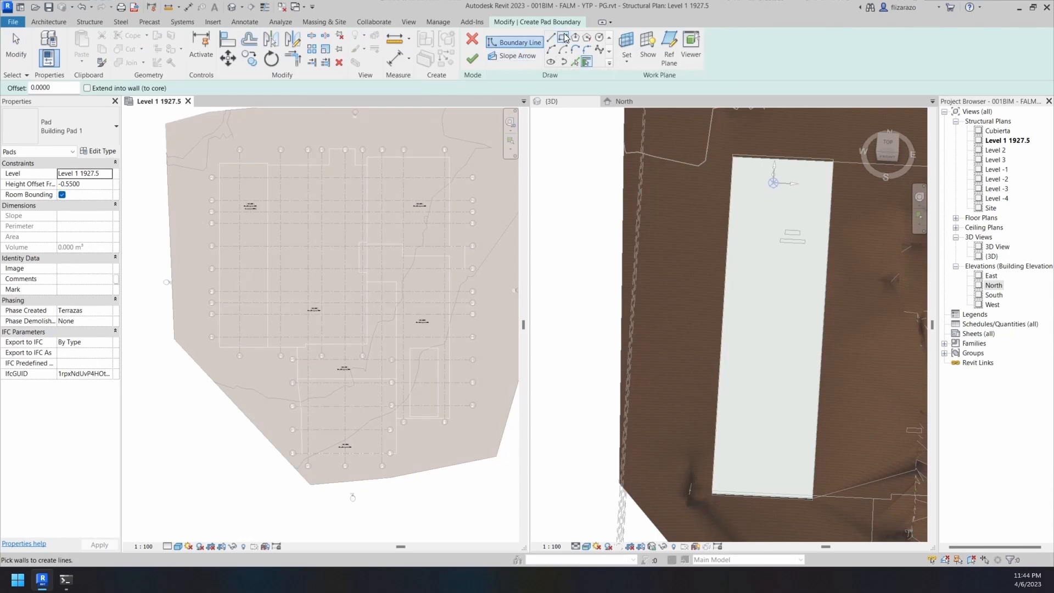
scroll(266, 165, up, 5)
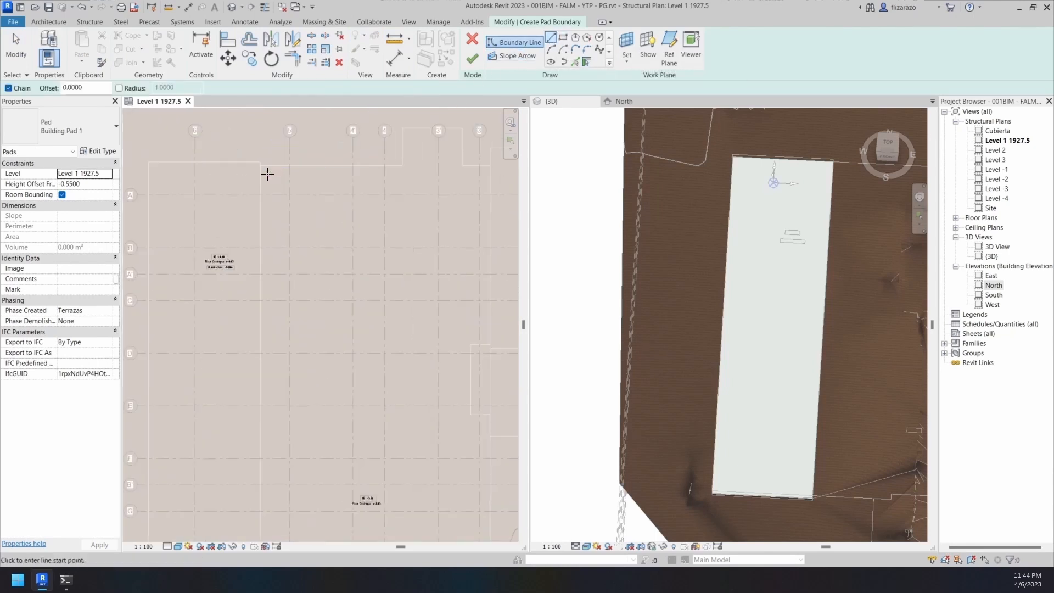
click(252, 157)
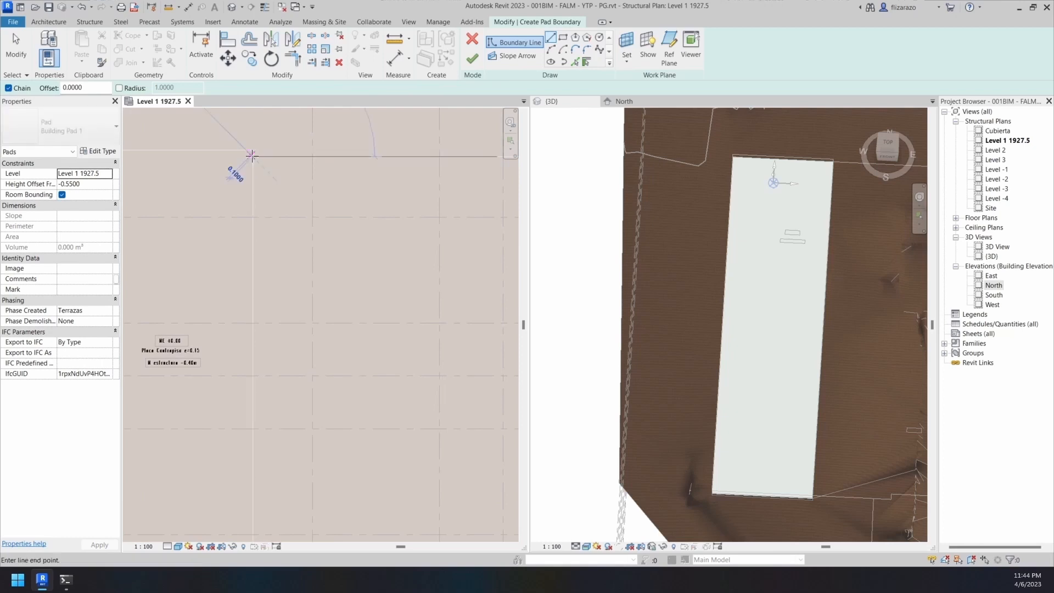
scroll(164, 220, down, 3)
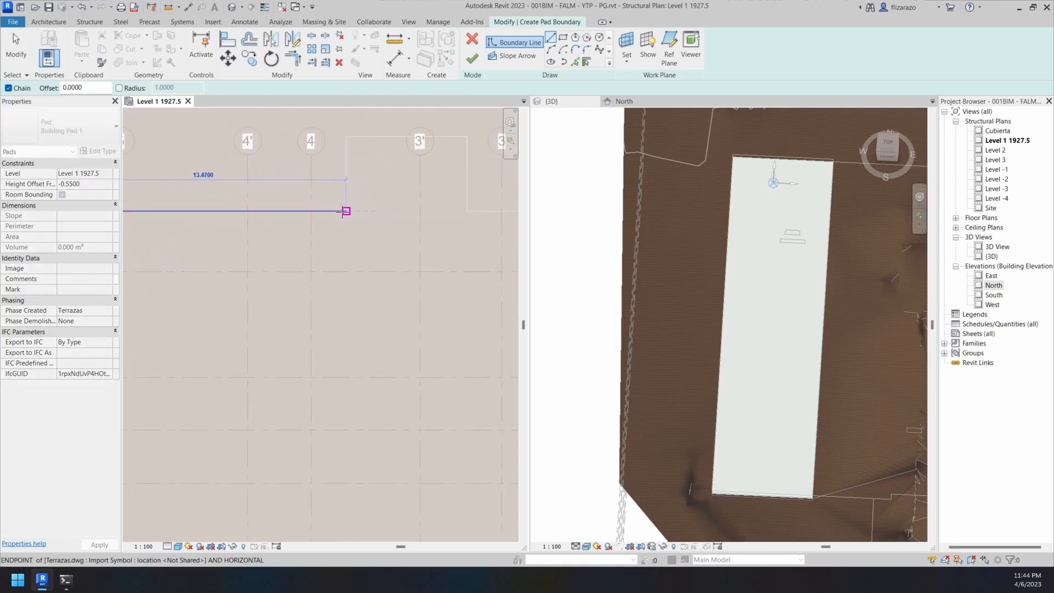
click(346, 210)
click(345, 137)
click(466, 137)
click(466, 211)
Continue the pad boundary down the linked outline's far side from the first terrace, including the small inward recess, to the lower corner
middle_drag(436, 247, 230, 220)
scroll(357, 238, down, 5)
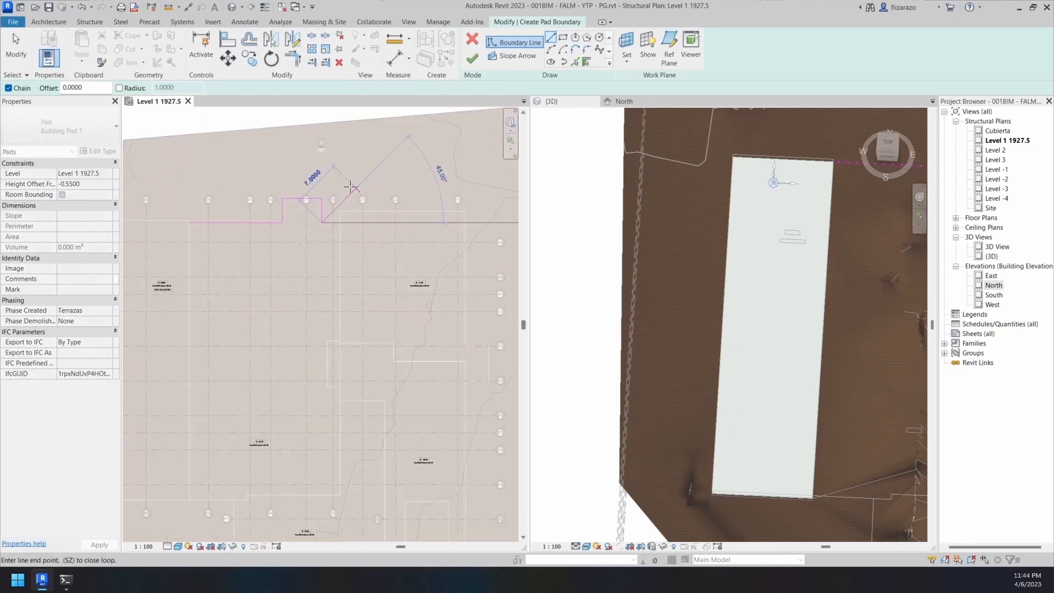
key(Escape)
scroll(349, 228, up, 1)
click(339, 221)
scroll(338, 367, up, 3)
click(334, 350)
click(306, 350)
middle_drag(283, 399, 315, 201)
scroll(343, 384, down, 1)
middle_drag(343, 412, 359, 291)
scroll(364, 357, up, 1)
click(364, 356)
Close the pad boundary along the outline's stepped lower edge and back up the edge shared with the first terrace
middle_drag(264, 354, 429, 326)
click(323, 325)
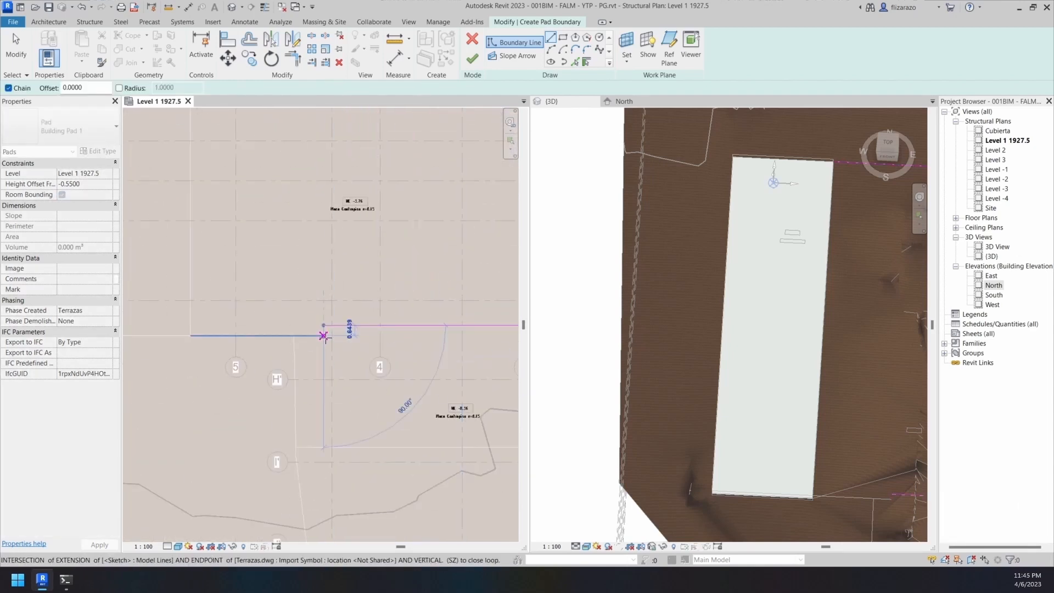
click(323, 336)
click(190, 336)
scroll(230, 160, down, 2)
middle_drag(233, 137, 328, 481)
scroll(328, 481, down, 1)
scroll(302, 289, up, 4)
click(311, 281)
scroll(347, 323, down, 5)
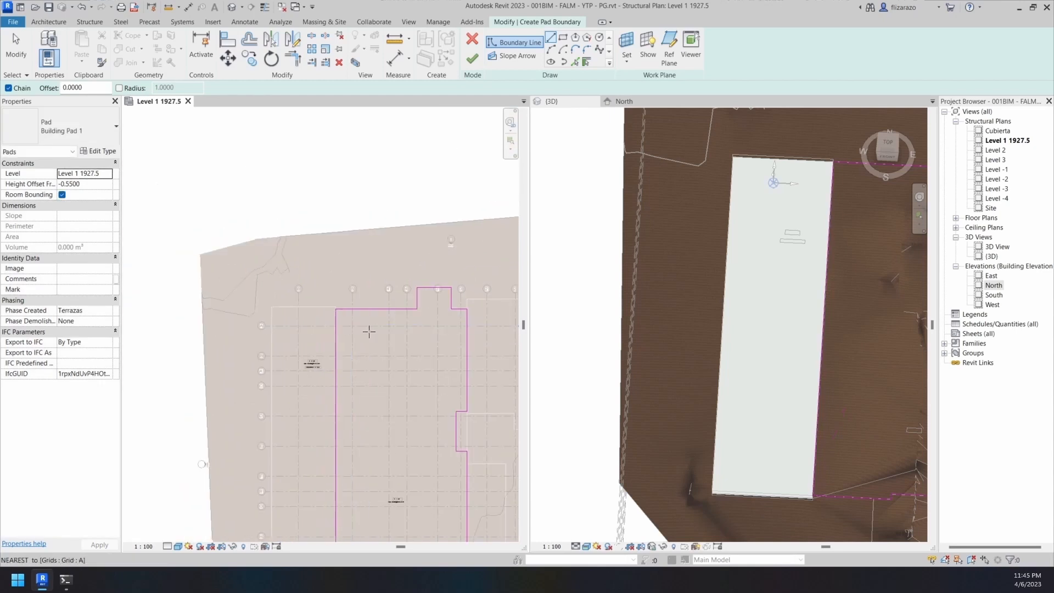
Set the second terrace pad's height offset from the level to -0.15, following its floor label
scroll(369, 331, down, 1)
middle_drag(378, 329, 337, 211)
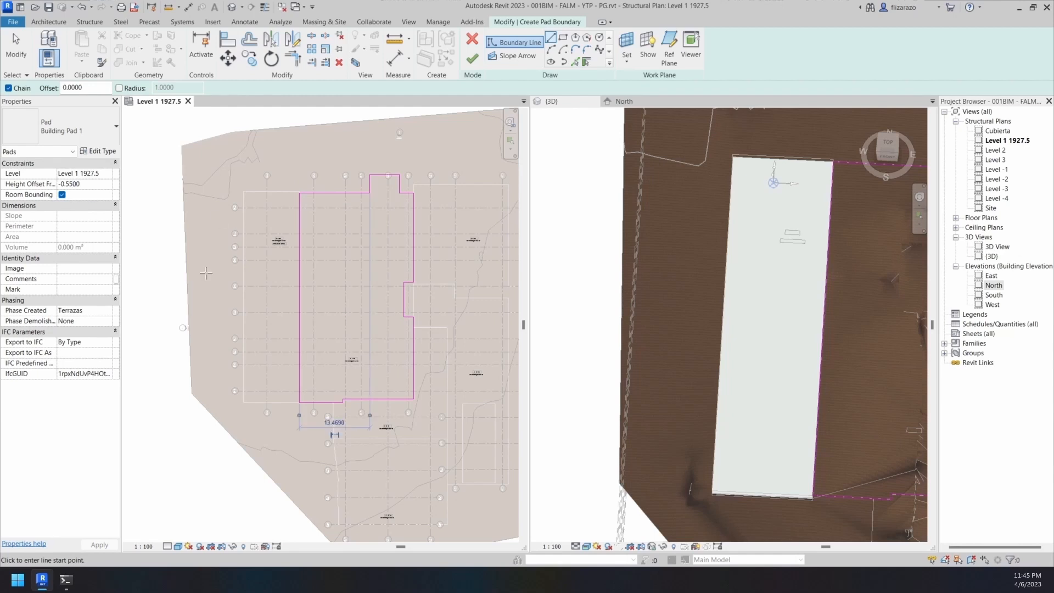
scroll(386, 433, up, 6)
middle_drag(399, 401, 373, 395)
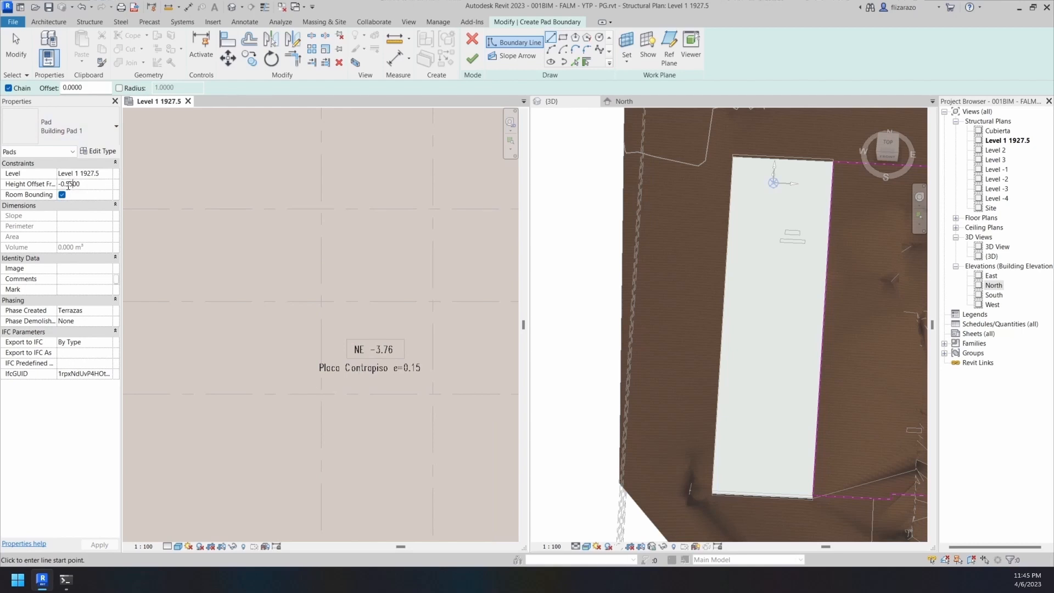
key(BackSpace)
key(BackSpace)
text(15)
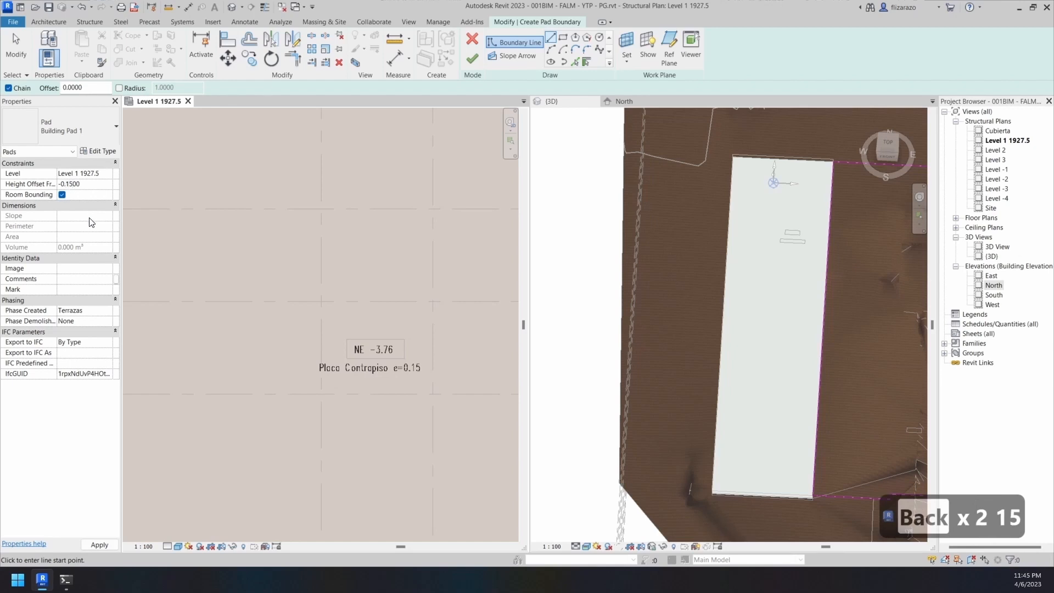
Enter Terraza 2 N -3.76 as the second terrace pad's mark
click(105, 291)
text(Tarra)
key(BackSpace)
key(BackSpace)
key(BackSpace)
key(BackSpace)
text(er)
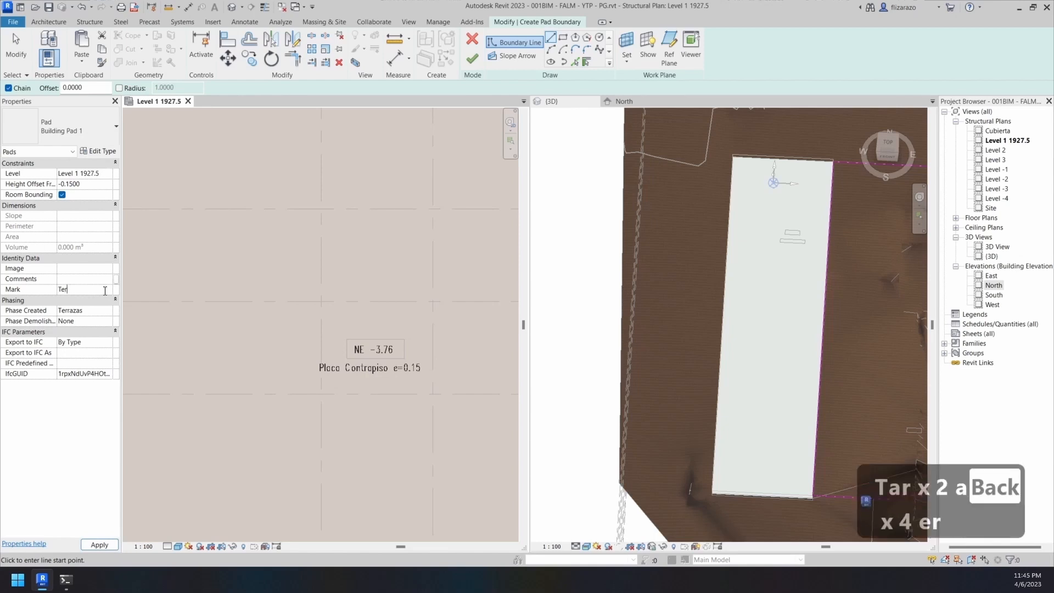
text(raza 2)
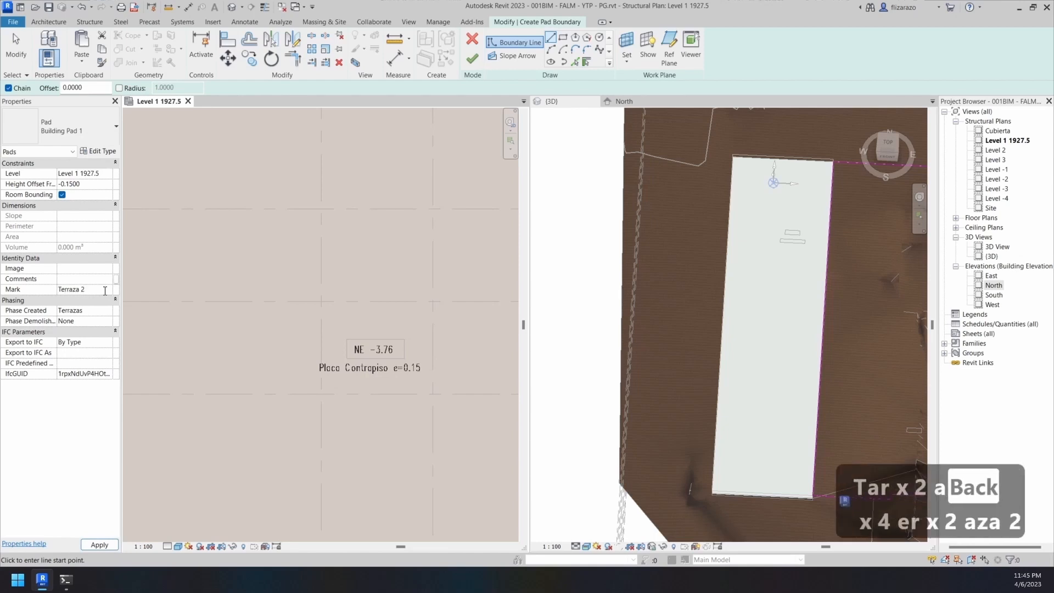
text( -)
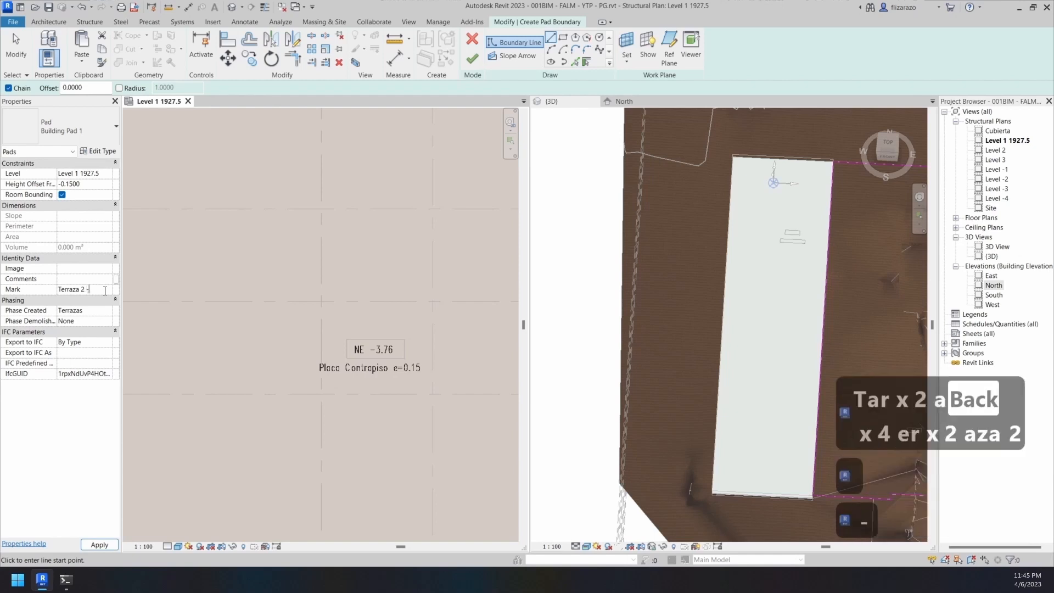
text(3.76)
key(BackSpace)
key(BackSpace)
key(BackSpace)
key(BackSpace)
key(BackSpace)
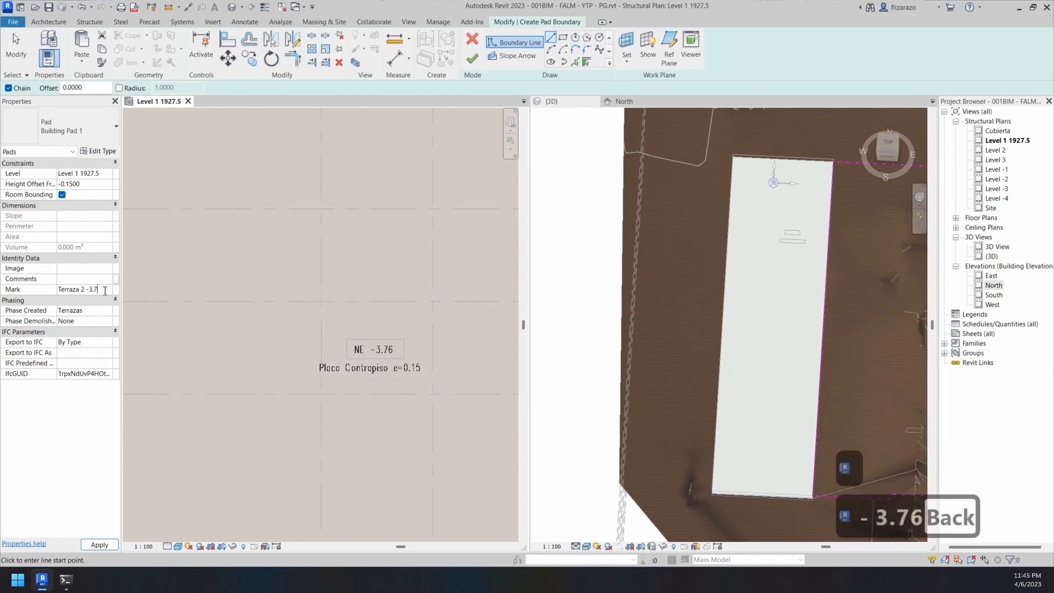
text(N)
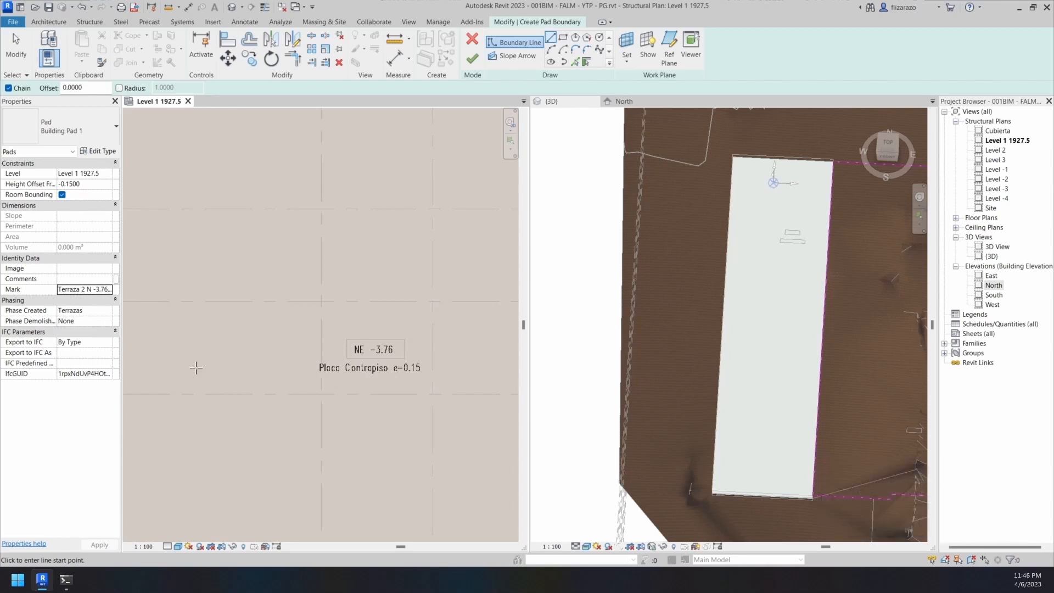
Check the Building Pad 1 type properties, then finish the second terrace pad boundary and inspect it in 3D
click(100, 153)
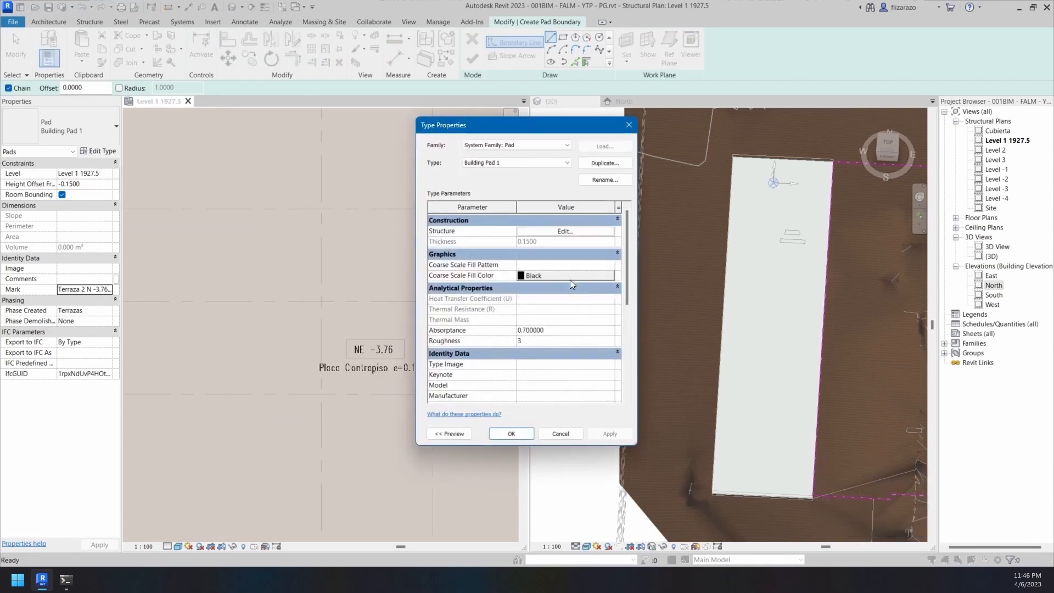
click(511, 433)
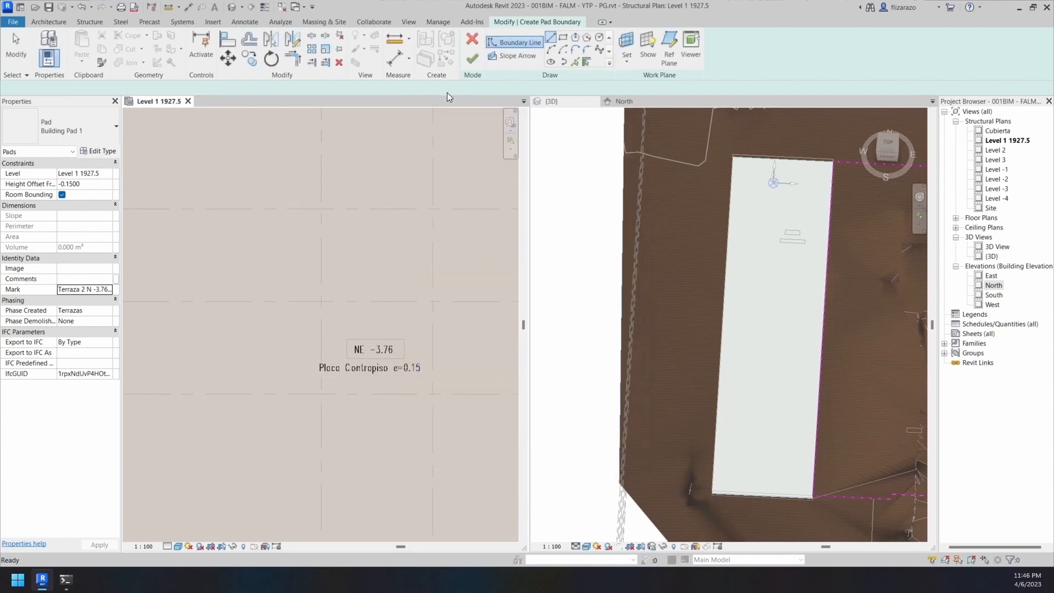
click(464, 60)
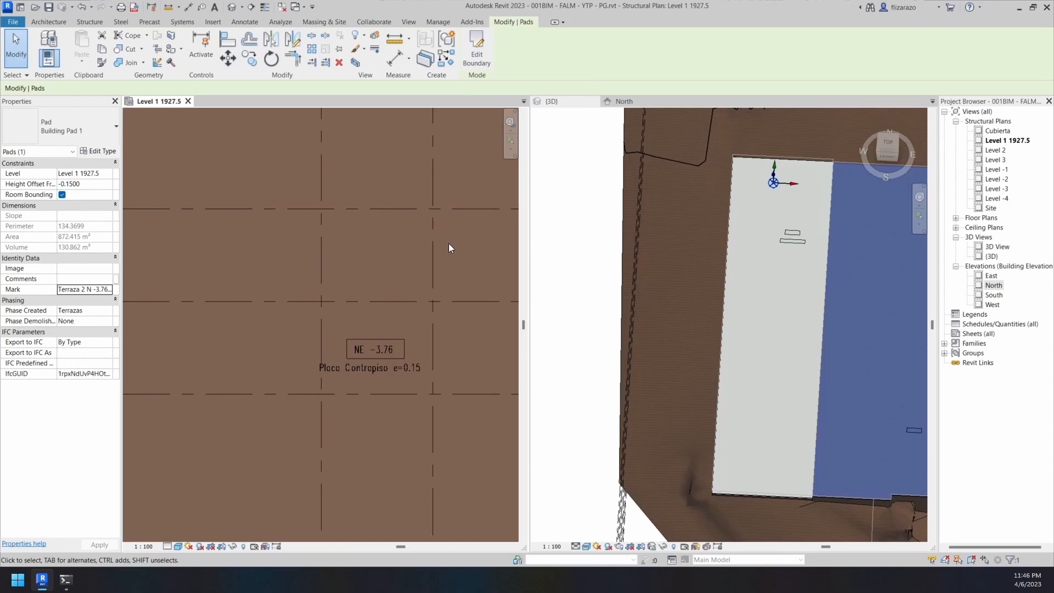
scroll(758, 321, down, 1)
shift+middle_drag(786, 358, 741, 272)
scroll(666, 299, up, 4)
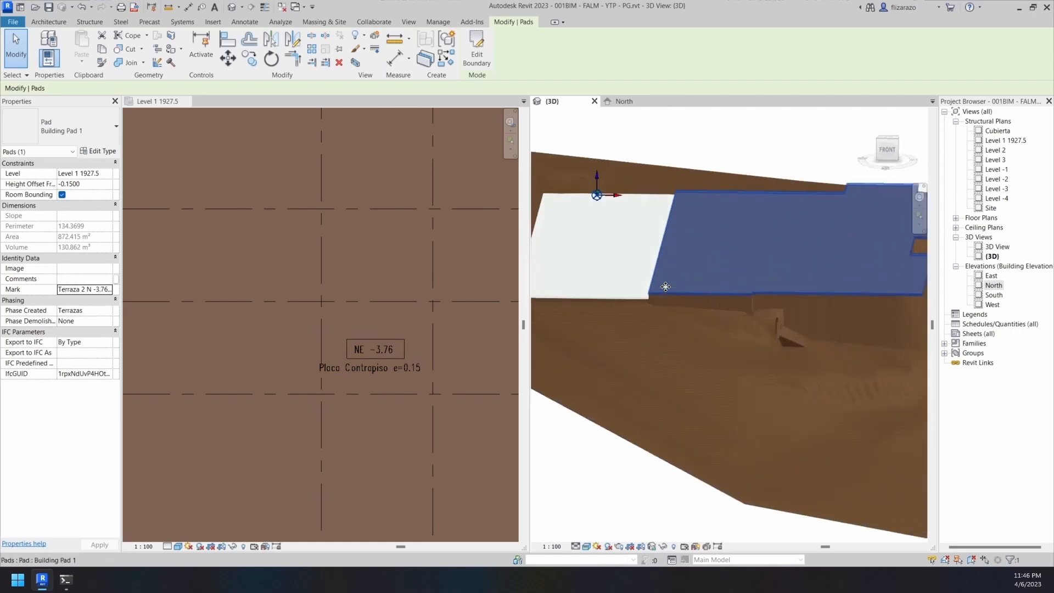
shift+middle_drag(666, 304, 657, 326)
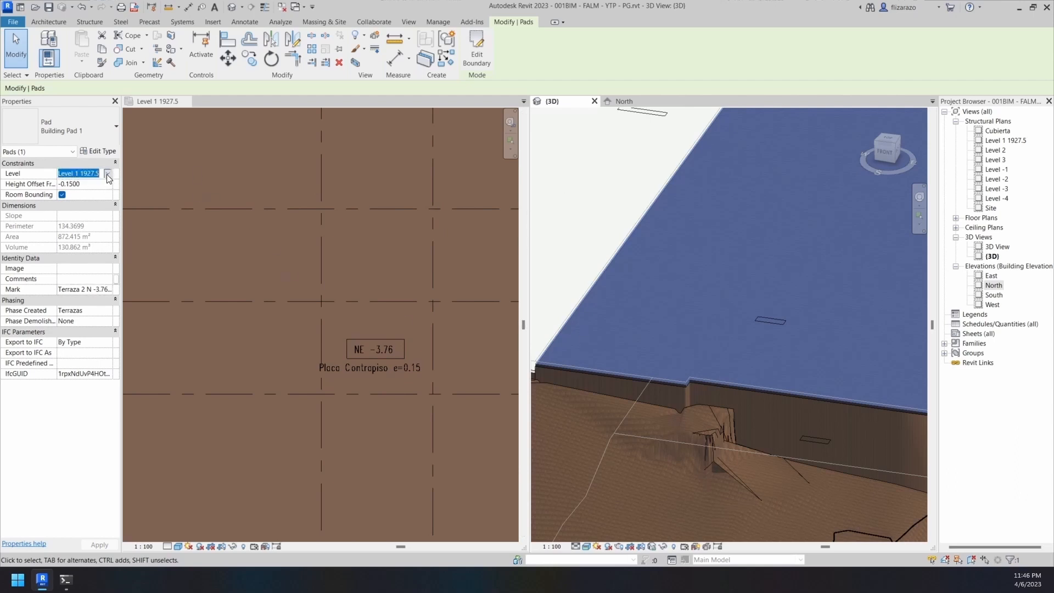
Change the second terrace pad's level to Level -1 and check its new position against the first terrace
click(107, 174)
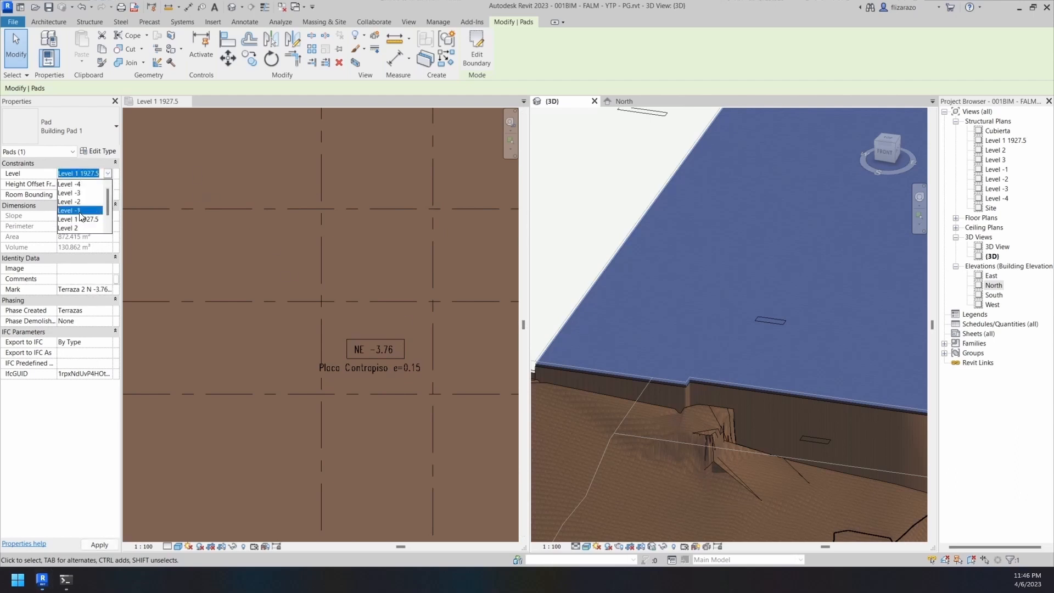
click(80, 210)
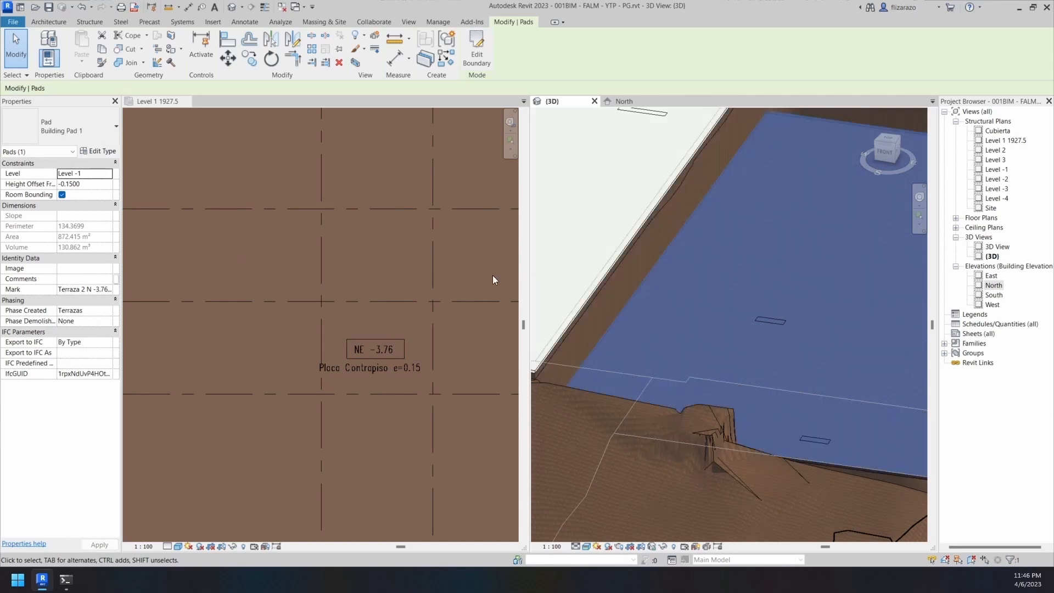
scroll(754, 314, down, 5)
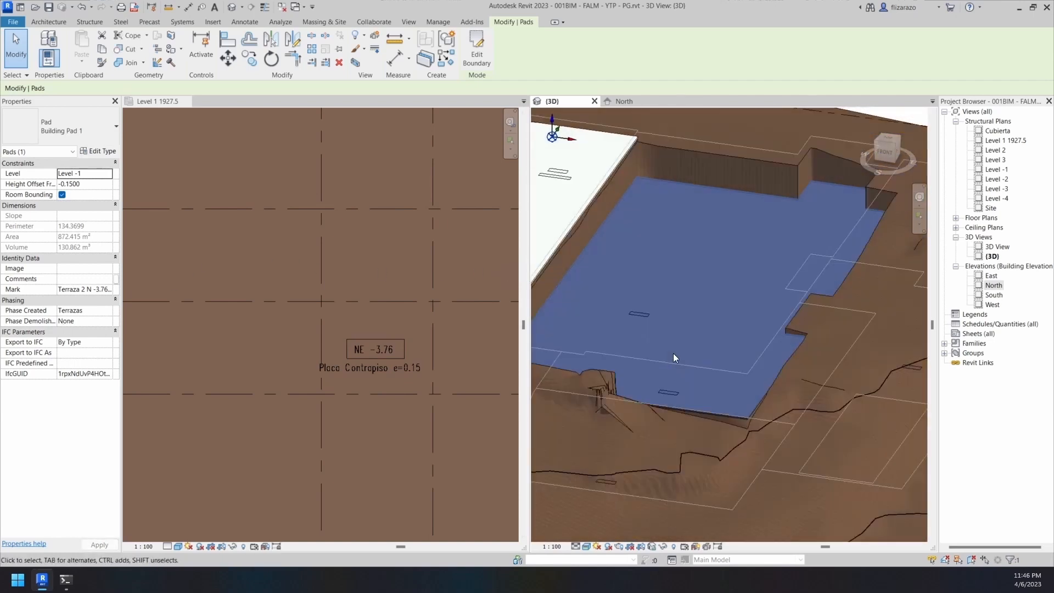
shift+middle_drag(686, 374, 379, 314)
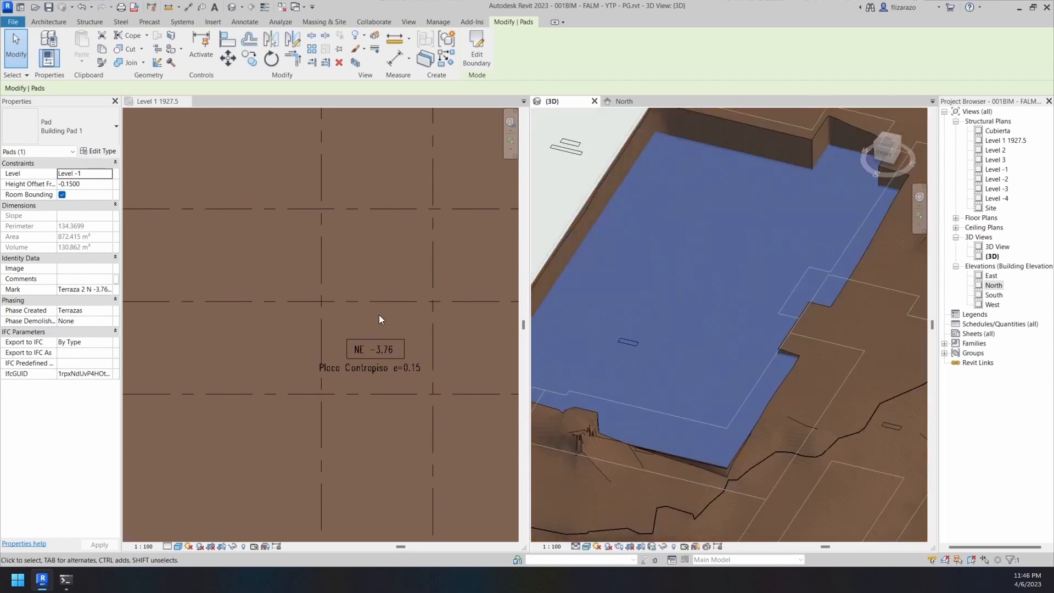
scroll(340, 309, down, 3)
scroll(340, 309, down, 3)
scroll(670, 292, down, 3)
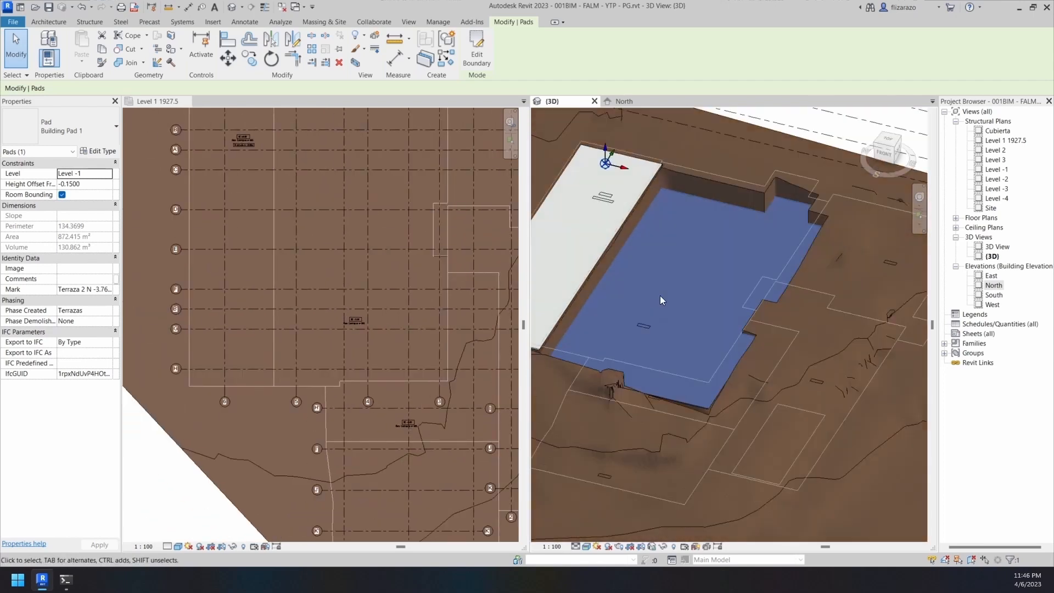
shift+middle_drag(660, 295, 720, 299)
scroll(397, 270, down, 2)
Start a third terrace pad with a rectangle about 18.12 m wide beside the second terrace and delete its lower edge
middle_drag(474, 129, 349, 201)
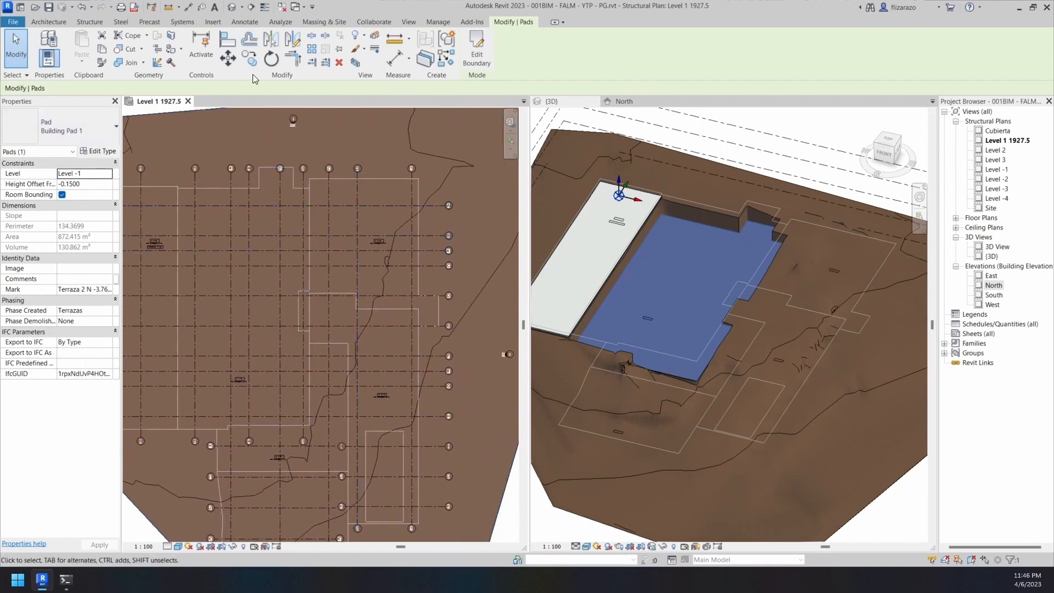
click(324, 22)
click(358, 48)
click(309, 178)
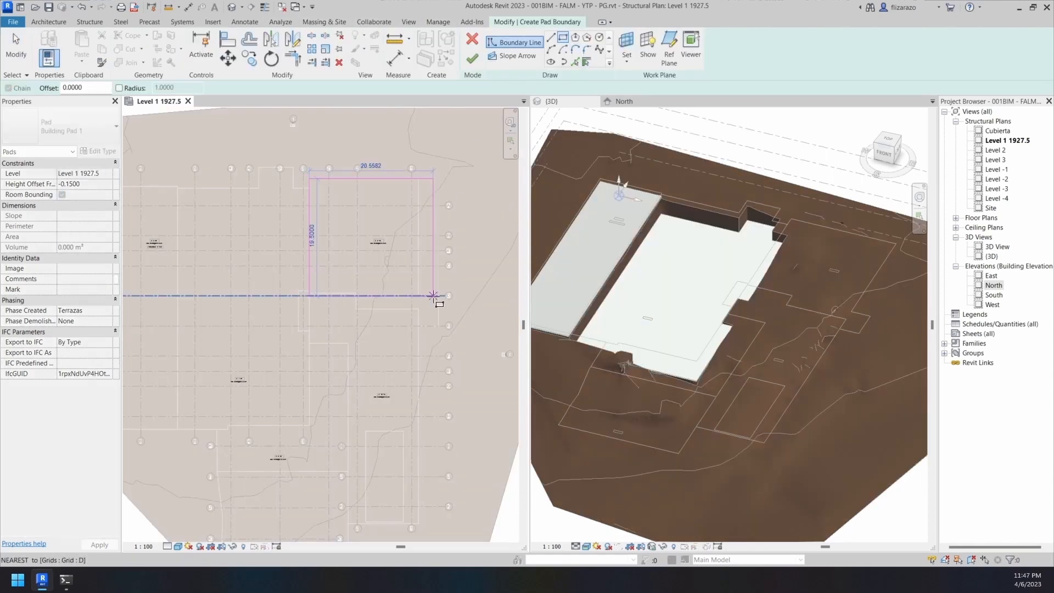
scroll(433, 296, up, 3)
click(398, 296)
key(Escape)
key(Escape)
click(340, 297)
key(Delete)
Add the narrow rectangle filling the second terrace's recess to the boundary and adjust its upper edge to the linked outline
middle_drag(333, 207, 341, 263)
click(191, 307)
click(211, 377)
key(Escape)
key(Escape)
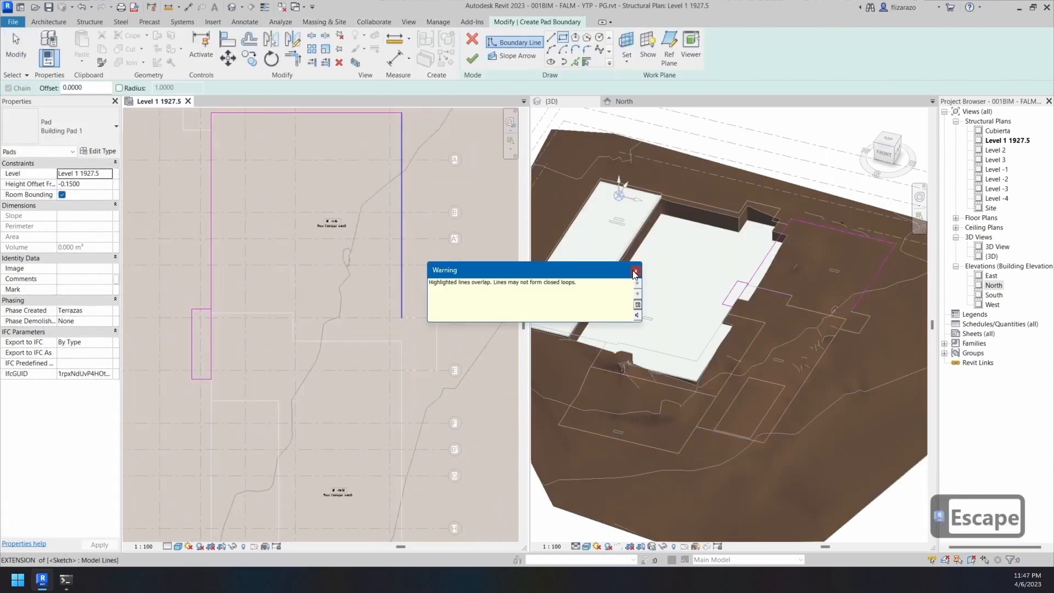
scroll(260, 281, up, 1)
click(194, 330)
scroll(194, 331, up, 2)
drag(195, 307, 194, 315)
key(Escape)
scroll(144, 341, down, 3)
Add a rectangle 3.32 m by 5 m to the boundary at the lower end of the third terrace's far side
click(563, 37)
click(356, 335)
click(392, 386)
key(Escape)
key(Escape)
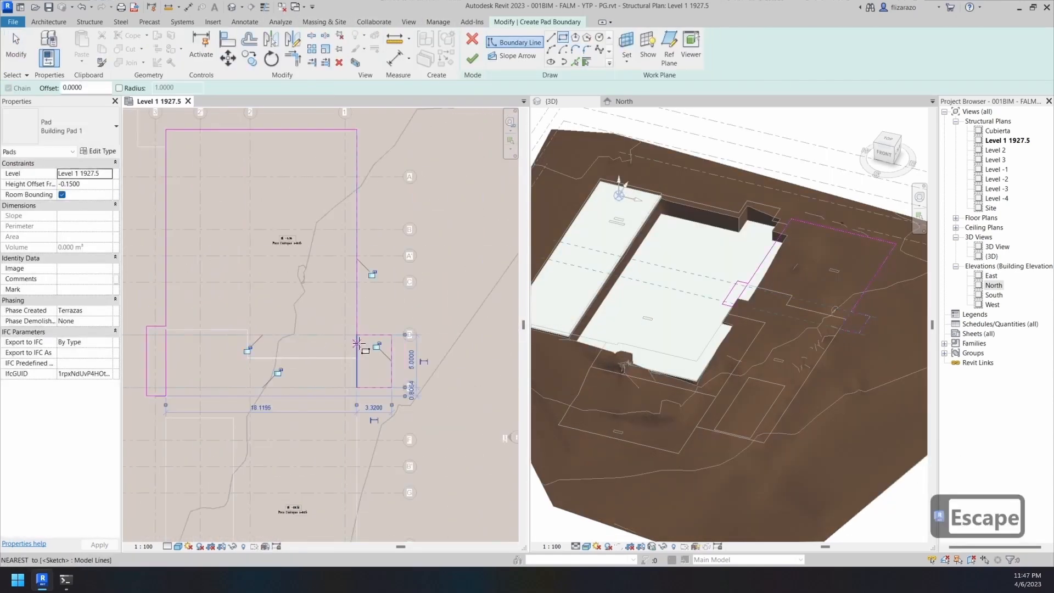
Draw the stepped lower edge of the third terrace between its two side rectangles along the linked outline
click(551, 37)
click(357, 358)
click(248, 357)
click(247, 329)
click(165, 330)
key(Escape)
Set the third terrace pad's level to Level -2 and its height offset to -0.55
scroll(300, 352, down, 2)
click(107, 172)
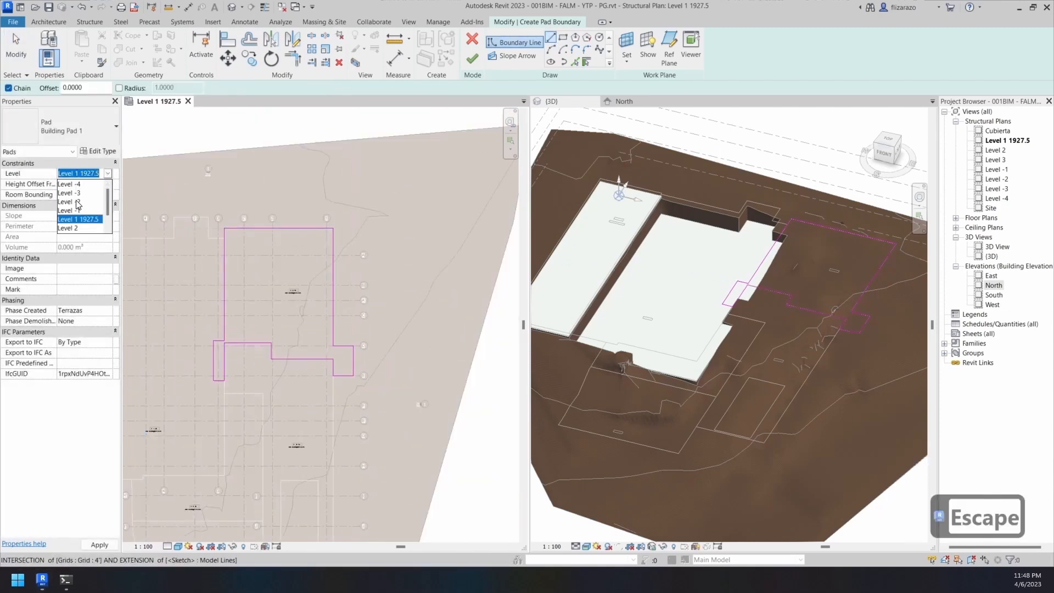
click(76, 205)
scroll(283, 312, down, 2)
middle_drag(283, 311, 356, 324)
scroll(184, 333, up, 2)
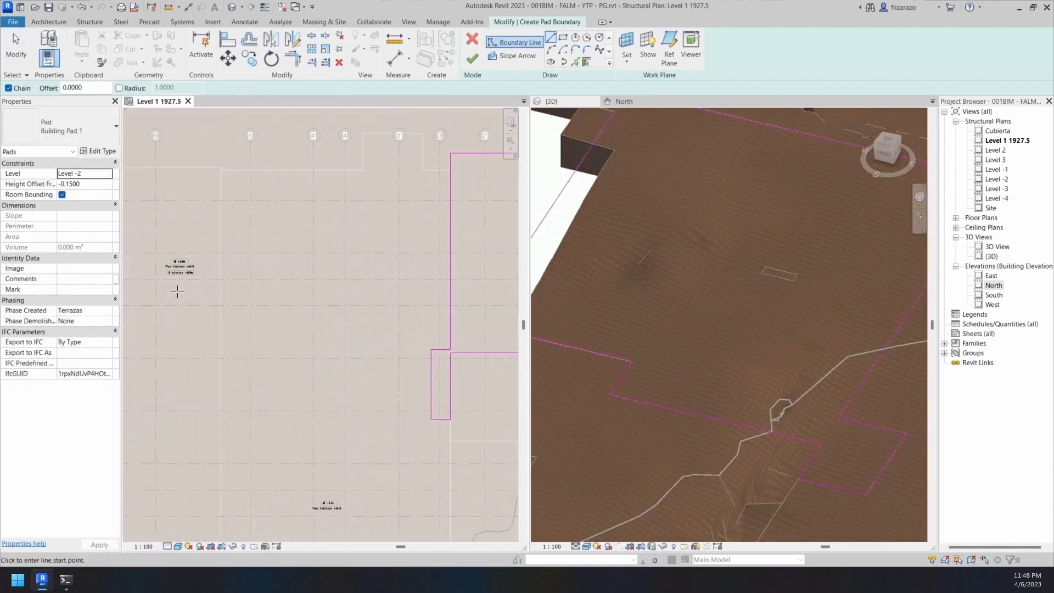
scroll(176, 291, down, 2)
middle_drag(176, 292, 123, 294)
click(73, 183)
key(BackSpace)
text(5)
Mark the pad Terraza 3 N -6.96m and finish its boundary, viewing the result in 3D
click(85, 289)
text(Terraza 3 N -6.96m)
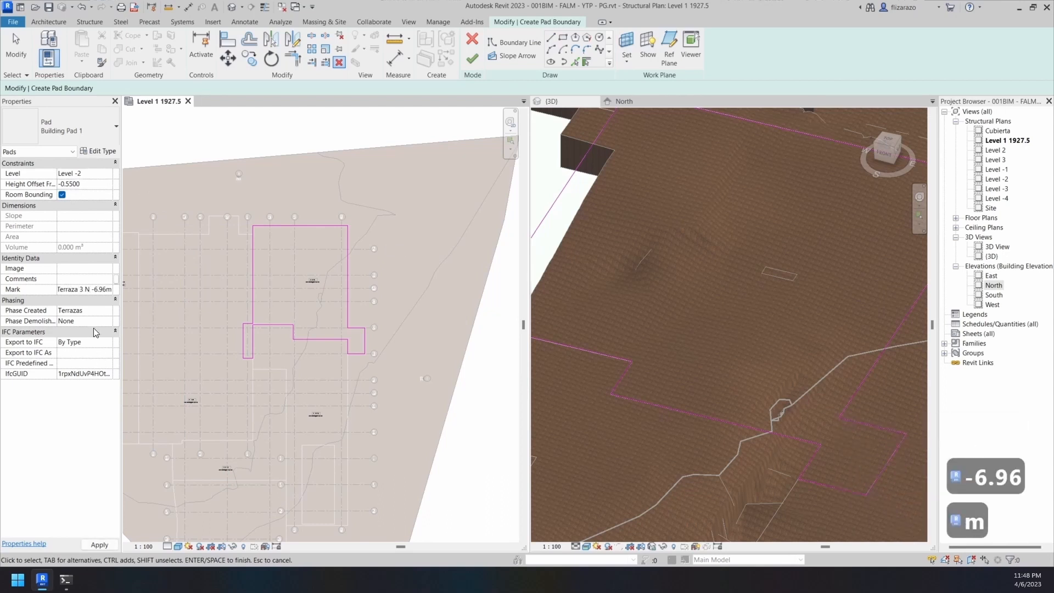
click(472, 58)
scroll(842, 324, down, 4)
shift+middle_drag(841, 324, 828, 287)
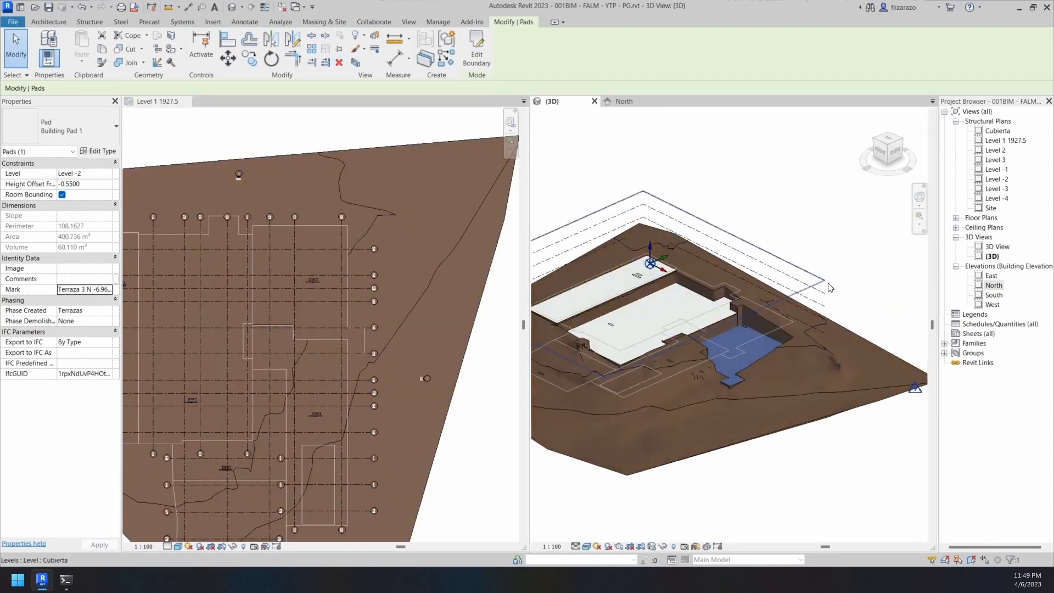
Change the 3D view's visual style and look over the three terrace pads from a lower angle
key(Escape)
scroll(752, 362, up, 3)
scroll(726, 459, down, 3)
middle_drag(727, 458, 910, 428)
click(586, 546)
click(608, 516)
scroll(750, 395, down, 2)
shift+middle_drag(750, 395, 740, 351)
scroll(304, 341, down, 1)
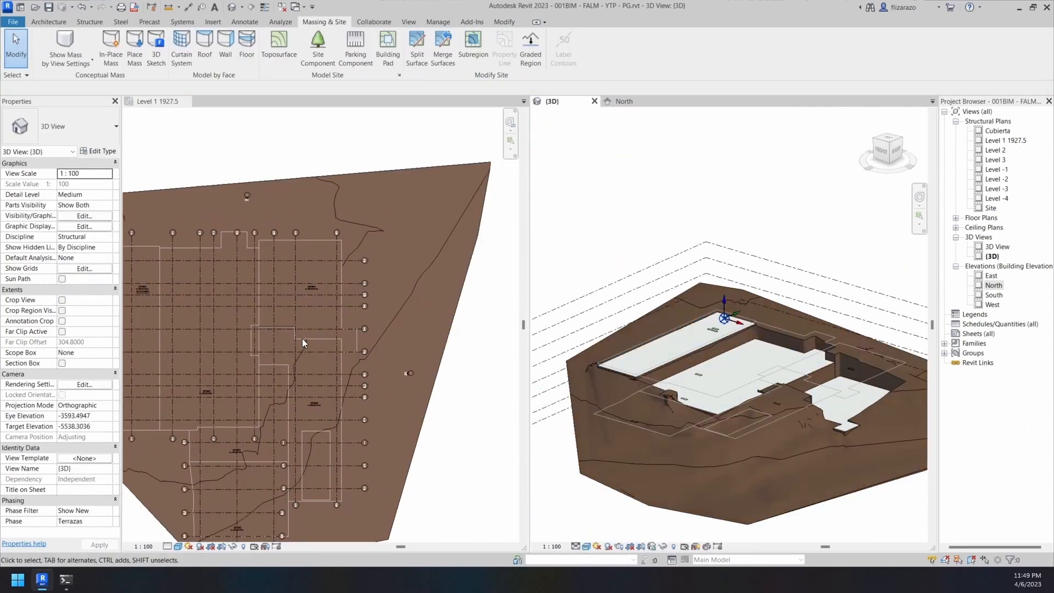
Start a fourth terrace pad in the Level 1 1927.5 plan with a rectangle over the outline's projection below the third terrace
click(304, 341)
click(212, 21)
click(408, 21)
click(323, 22)
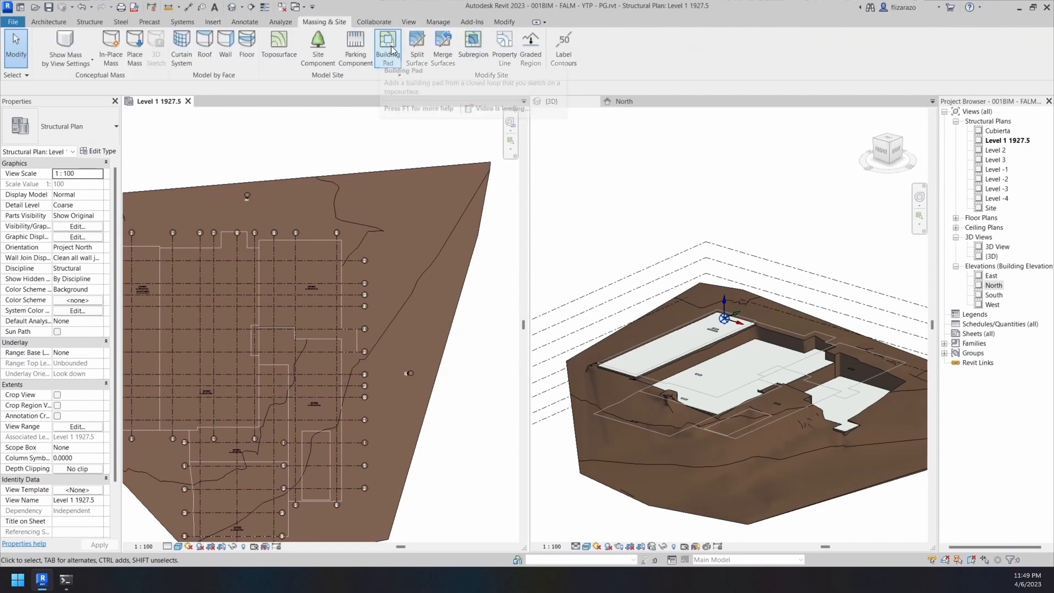
click(385, 51)
scroll(267, 341, up, 5)
click(240, 289)
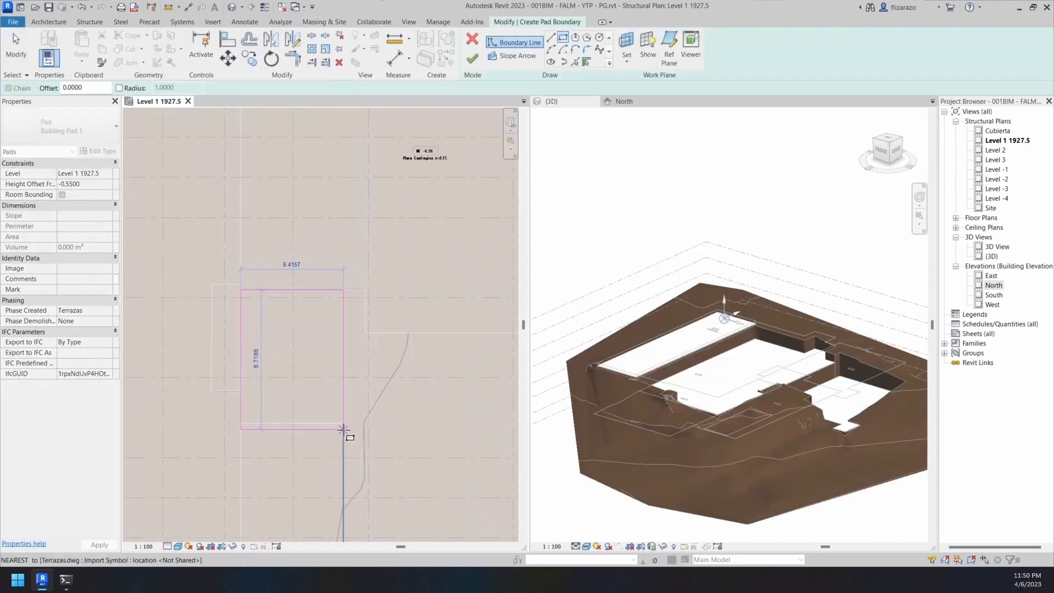
click(343, 423)
key(Escape)
key(Escape)
Extend the rectangle's upper edge to the linked outline's corner and delete its side edge facing the main terrace area
click(335, 289)
drag(343, 289, 365, 290)
scroll(365, 294, up, 2)
key(Escape)
click(331, 388)
key(Delete)
Draw a rectangle for the fourth terrace's long main area, from its lower outer corner up to the projection's lower edge
scroll(277, 205, down, 5)
click(563, 37)
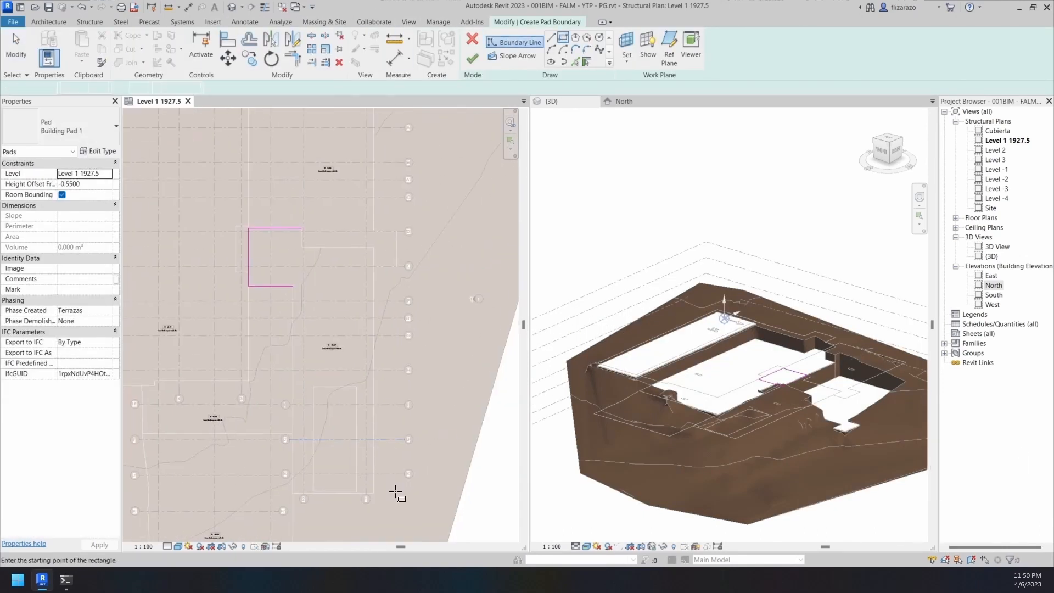
click(373, 492)
click(293, 286)
key(Escape)
key(Escape)
Close the fourth terrace boundary with a line along its upper edge and a 2.88 m riser to the projection
click(373, 246)
scroll(326, 248, up, 5)
click(251, 242)
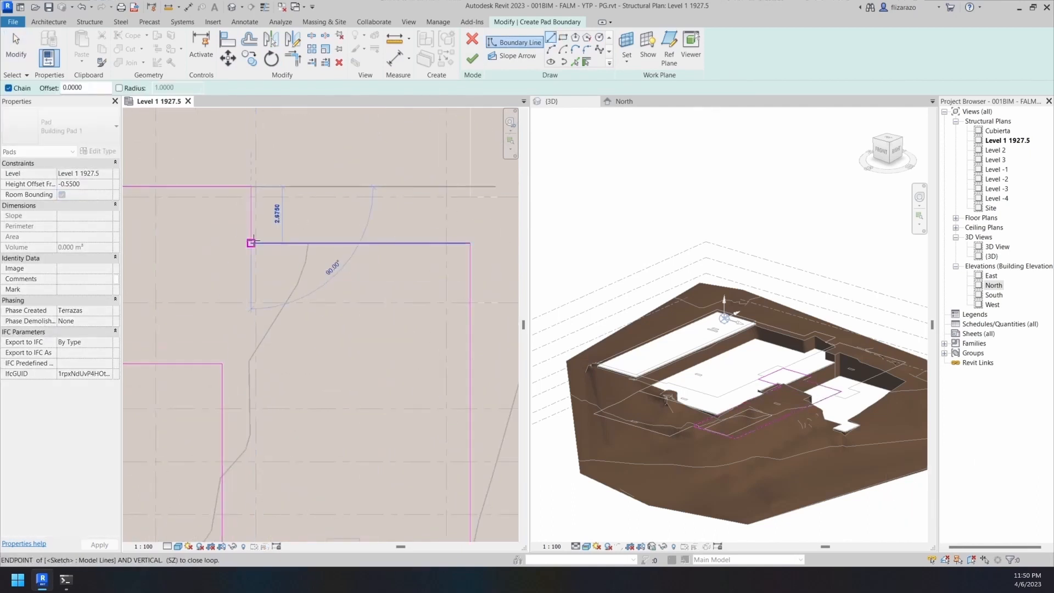
click(251, 188)
key(Escape)
Add a rectangular opening about 6.20 m by 15.08 m inside the lower part of the fourth terrace, following the linked drawing
scroll(308, 188, down, 6)
scroll(360, 247, up, 3)
scroll(335, 304, up, 3)
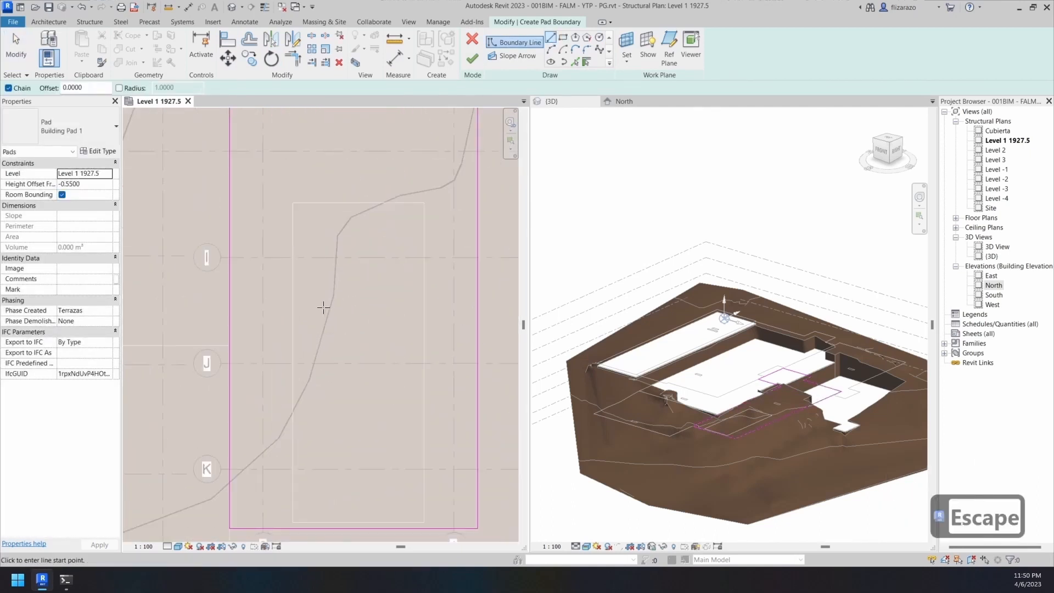
scroll(342, 217, down, 2)
middle_drag(318, 331, 268, 294)
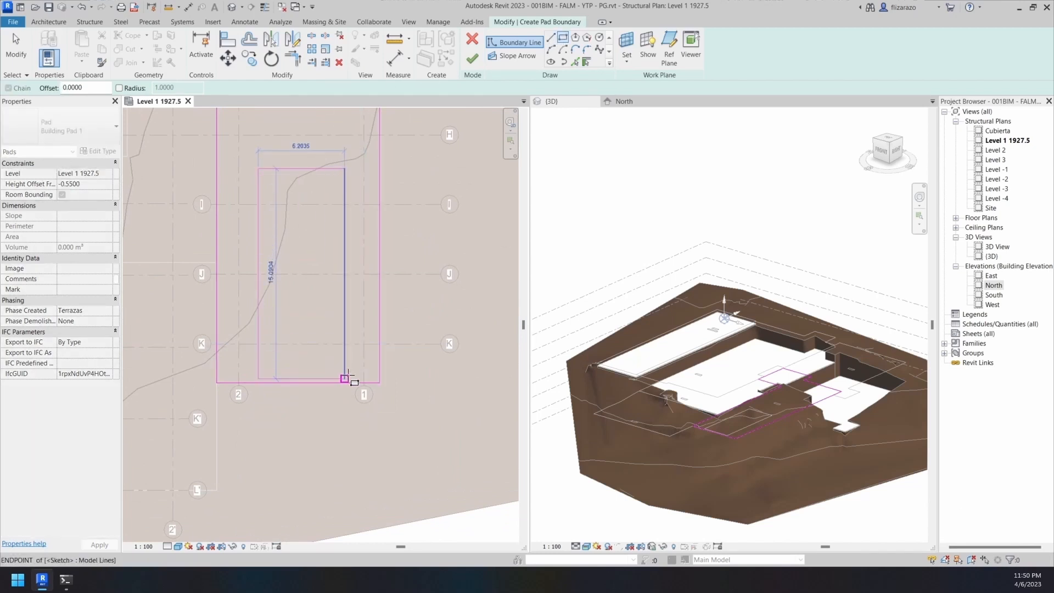
click(344, 379)
scroll(369, 343, down, 3)
key(Escape)
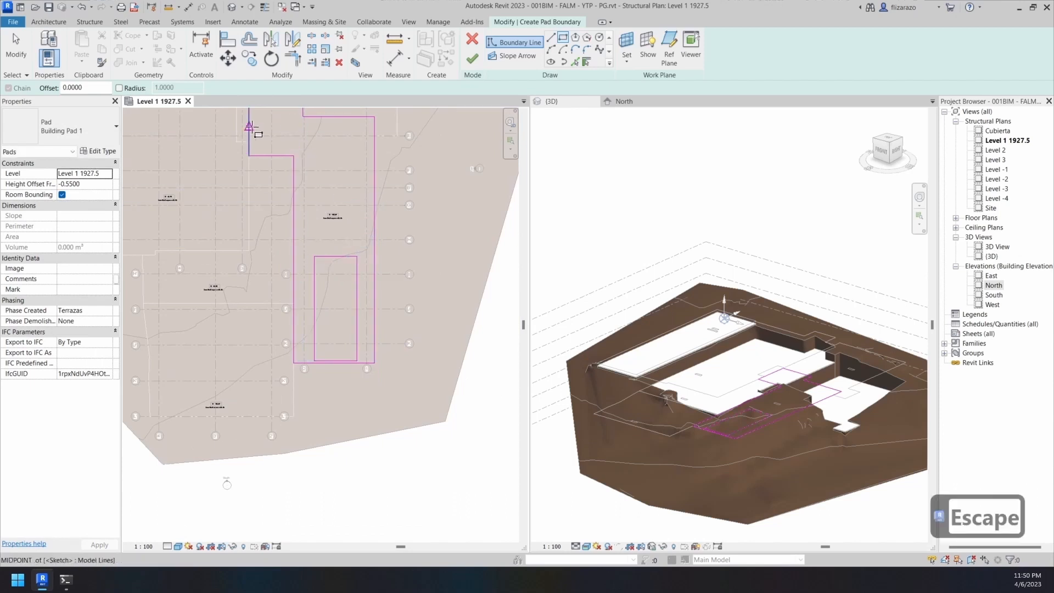
middle_drag(303, 214, 314, 302)
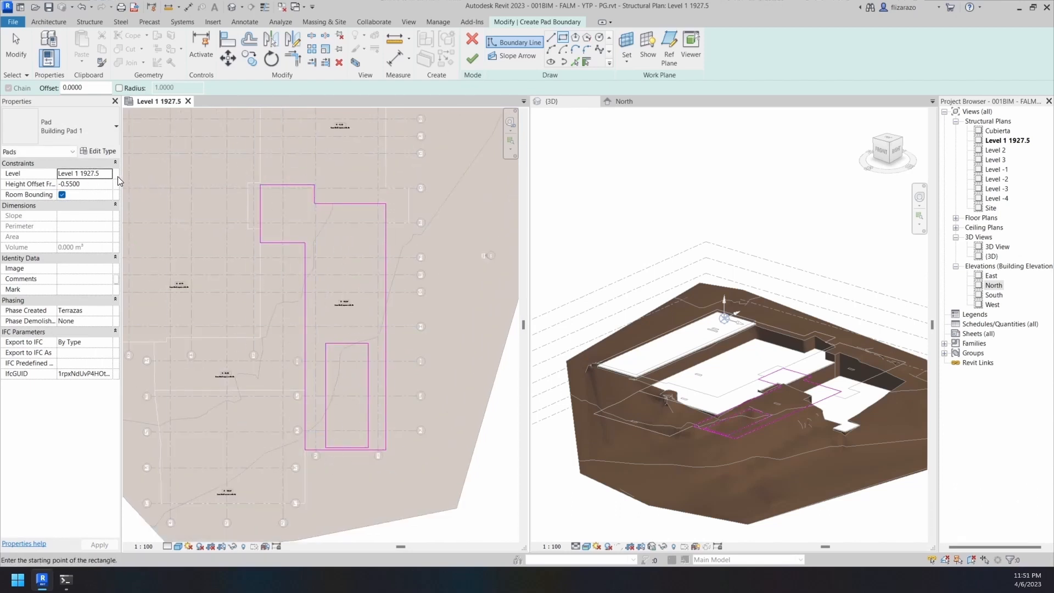
Examine how the fourth terrace pad meets the neighbouring terraces around its upper projection in 3D
key(Escape)
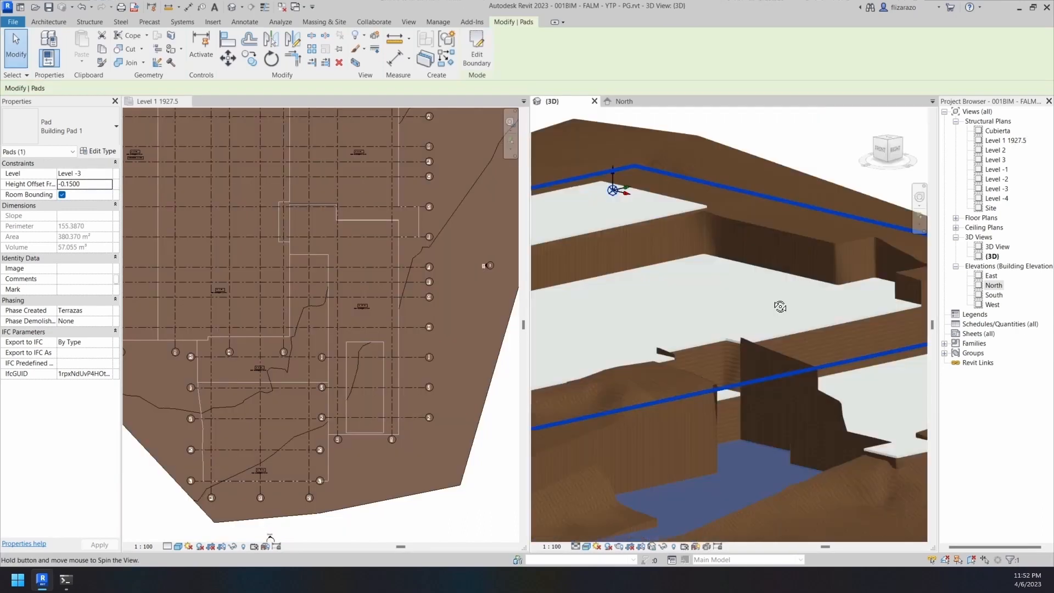
scroll(778, 303, up, 3)
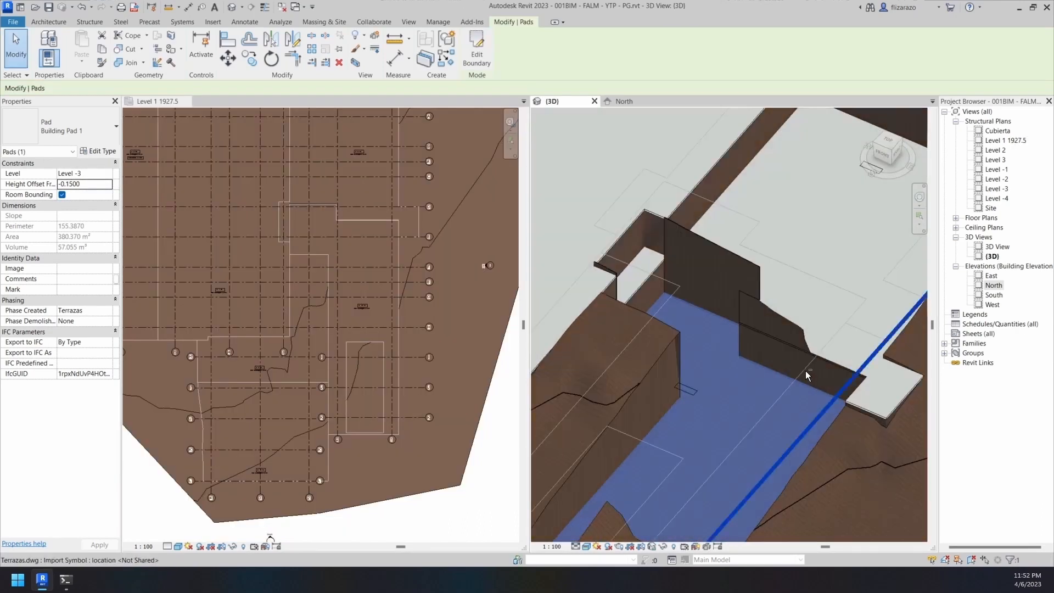
shift+middle_drag(806, 375, 643, 352)
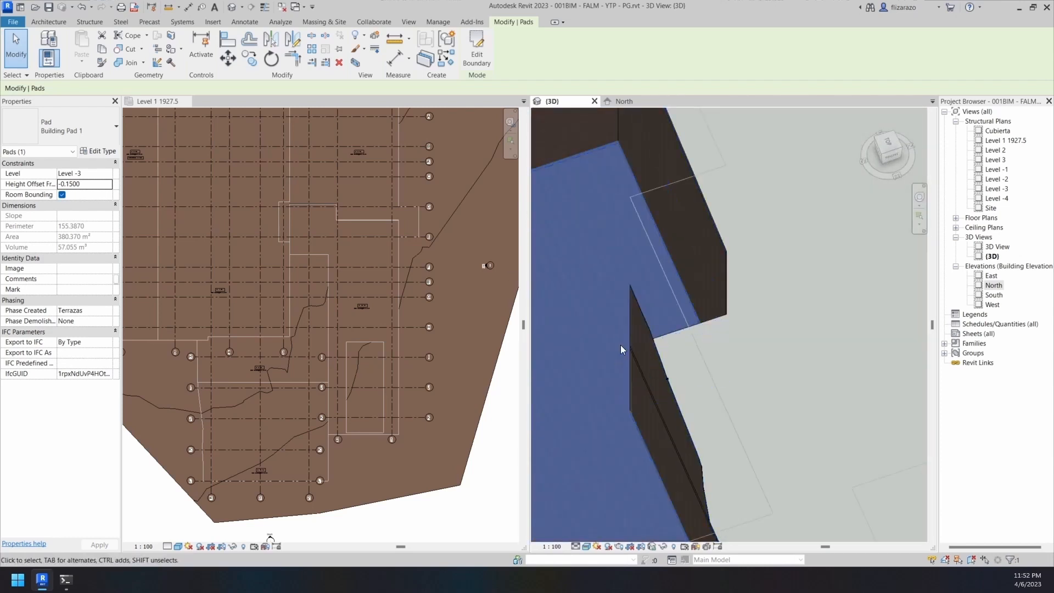
scroll(623, 335, up, 5)
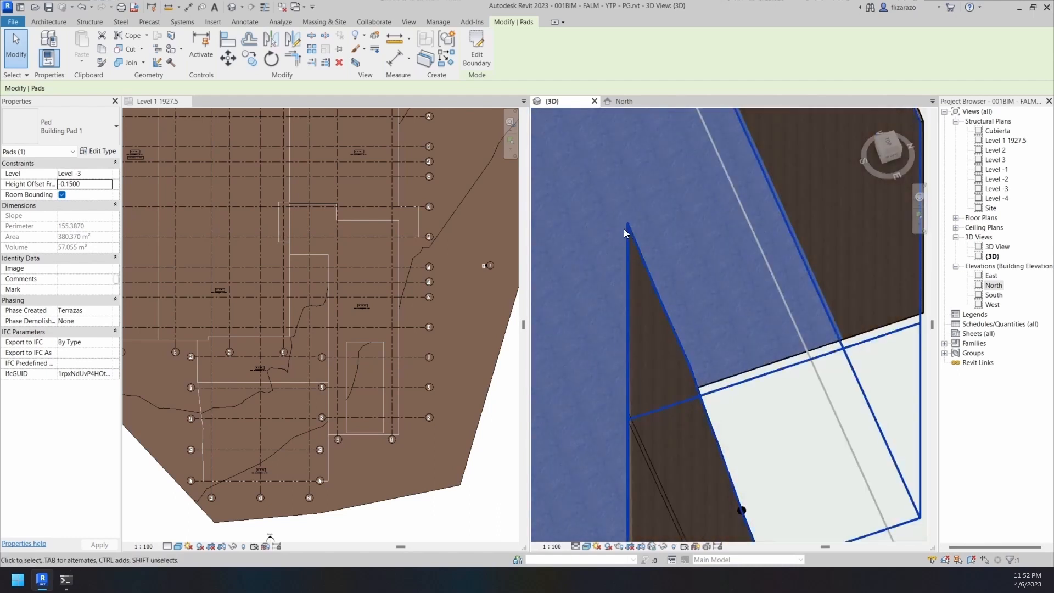
scroll(624, 228, up, 6)
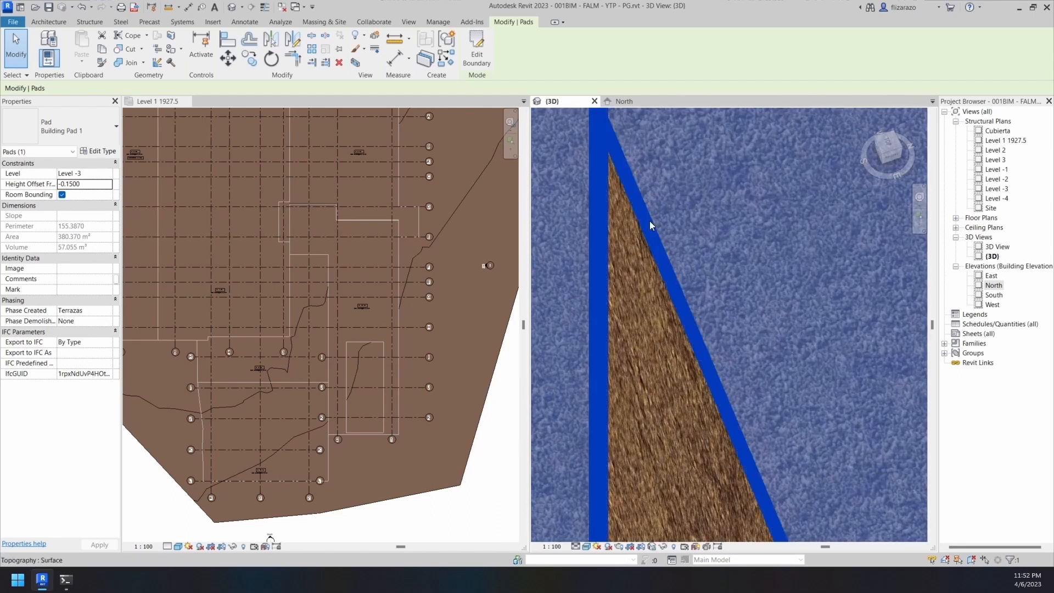
scroll(650, 220, up, 2)
scroll(631, 277, down, 5)
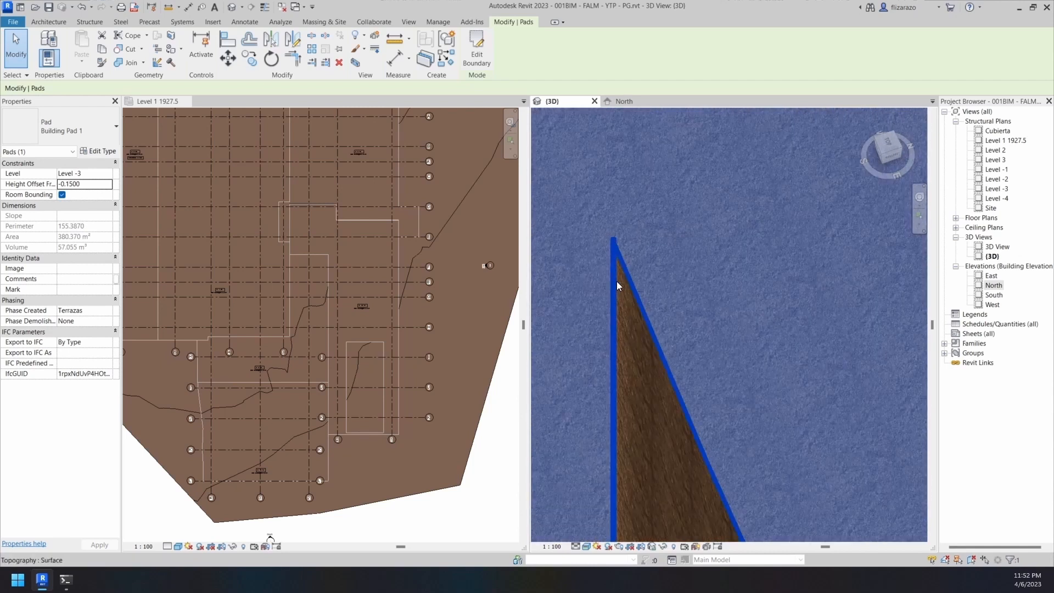
shift+middle_drag(609, 317, 706, 385)
Undo finishing the fourth terrace pad and delete its main upper edge, the riser and the projection's upper edge
key(ctrl+z)
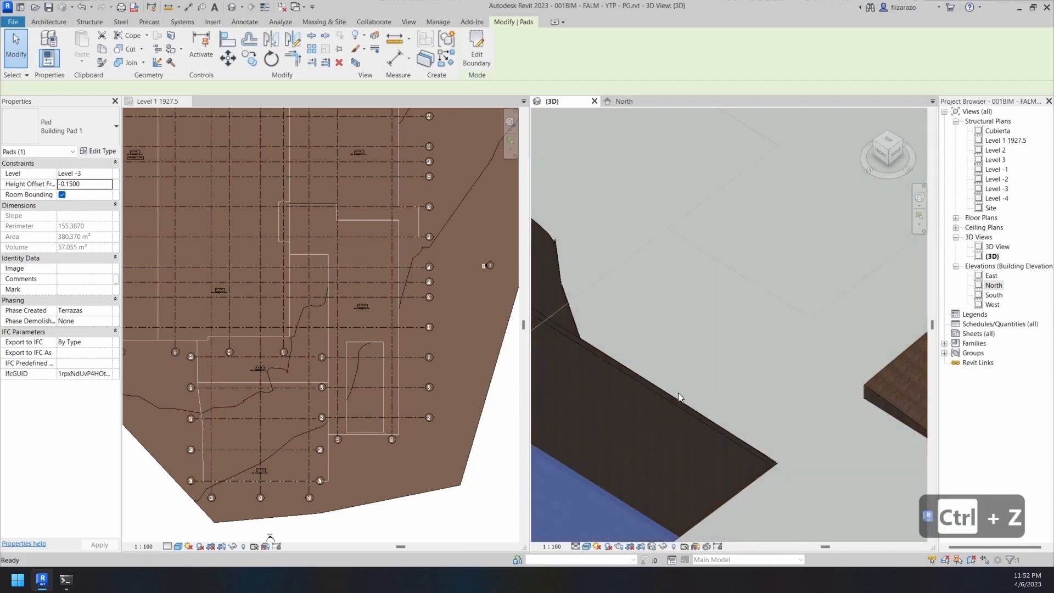
scroll(805, 388, up, 3)
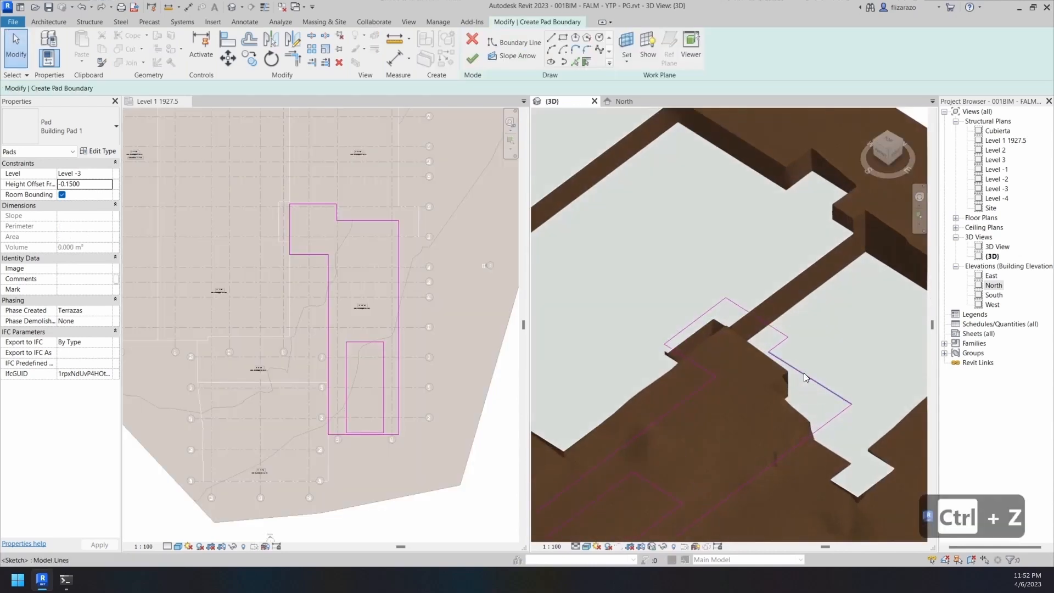
key(Delete)
click(775, 344)
key(Delete)
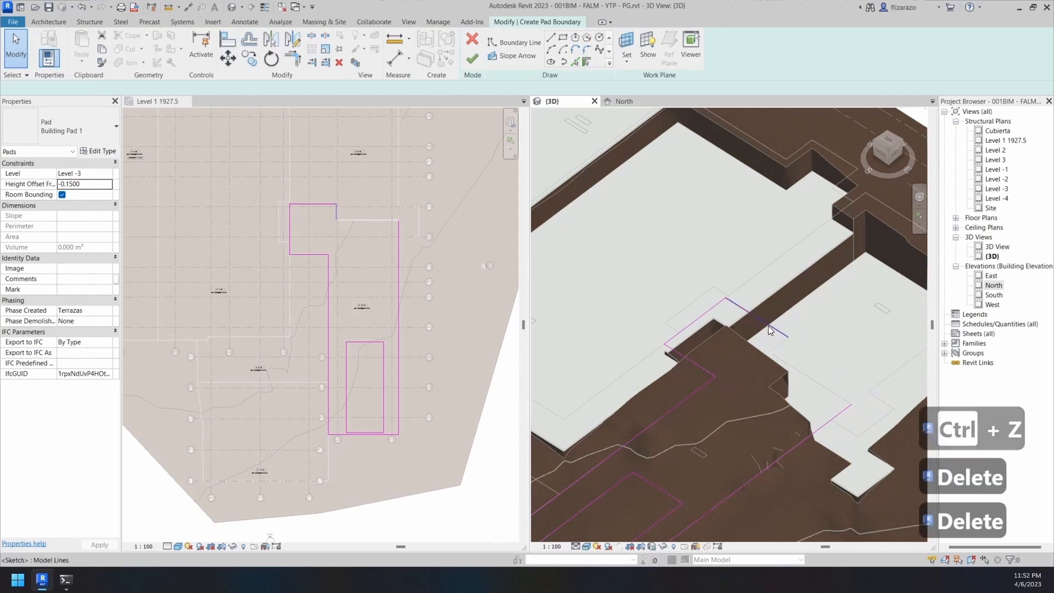
click(767, 324)
key(Delete)
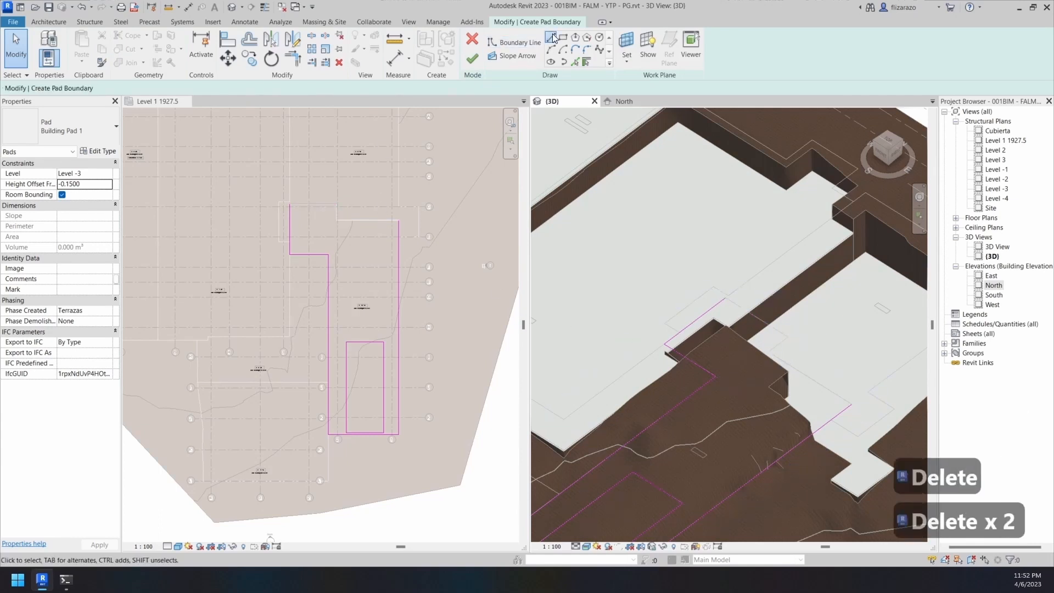
Redraw the fourth terrace's upper boundary along the linked outline with a riser of about 2.67 m
click(550, 38)
scroll(298, 251, up, 6)
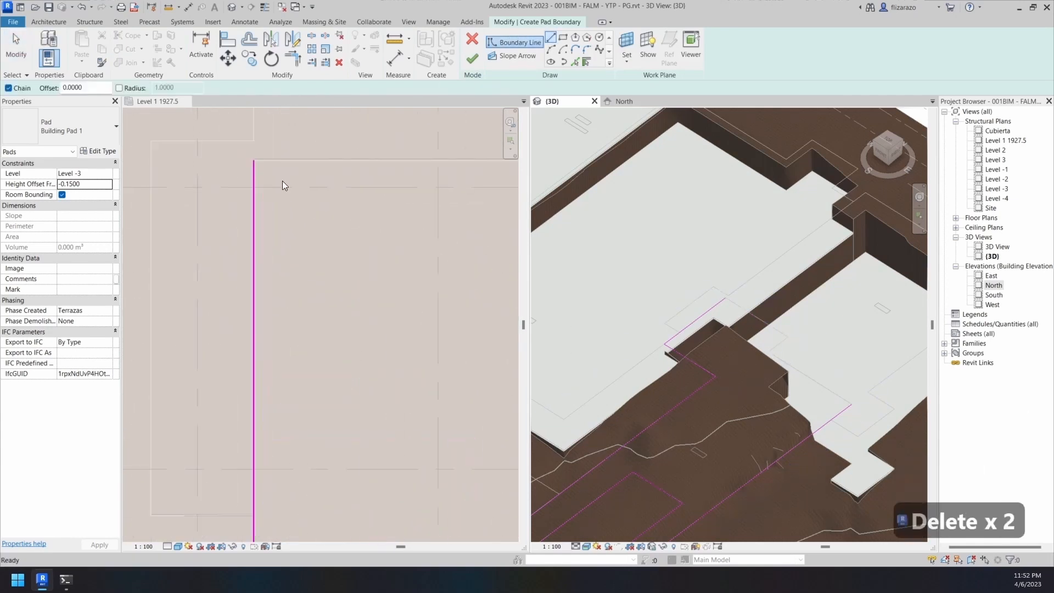
scroll(258, 175, up, 1)
click(252, 177)
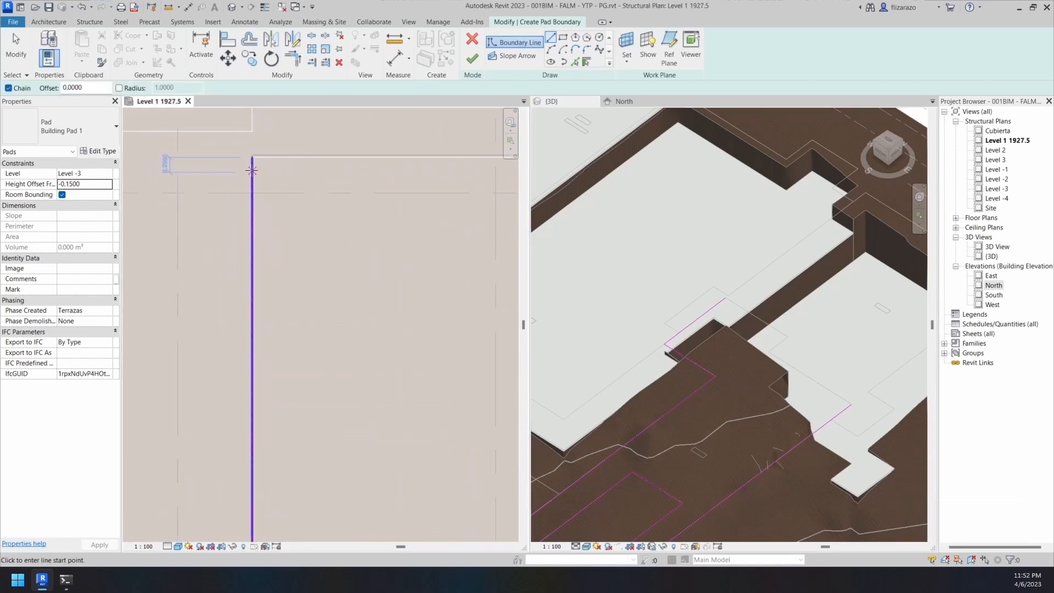
click(252, 157)
scroll(301, 231, down, 2)
middle_drag(279, 231, 92, 220)
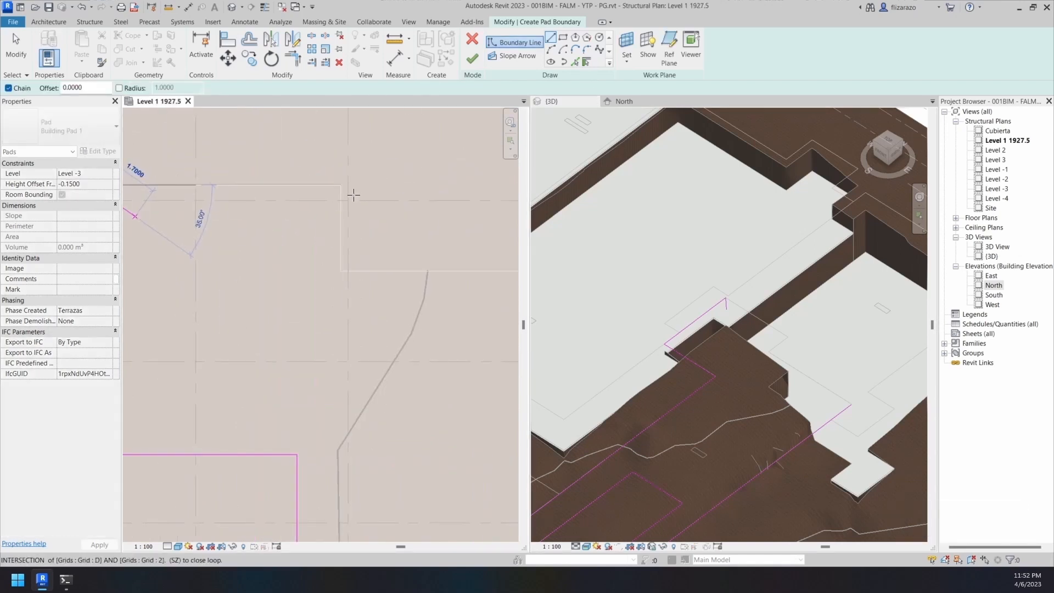
click(345, 263)
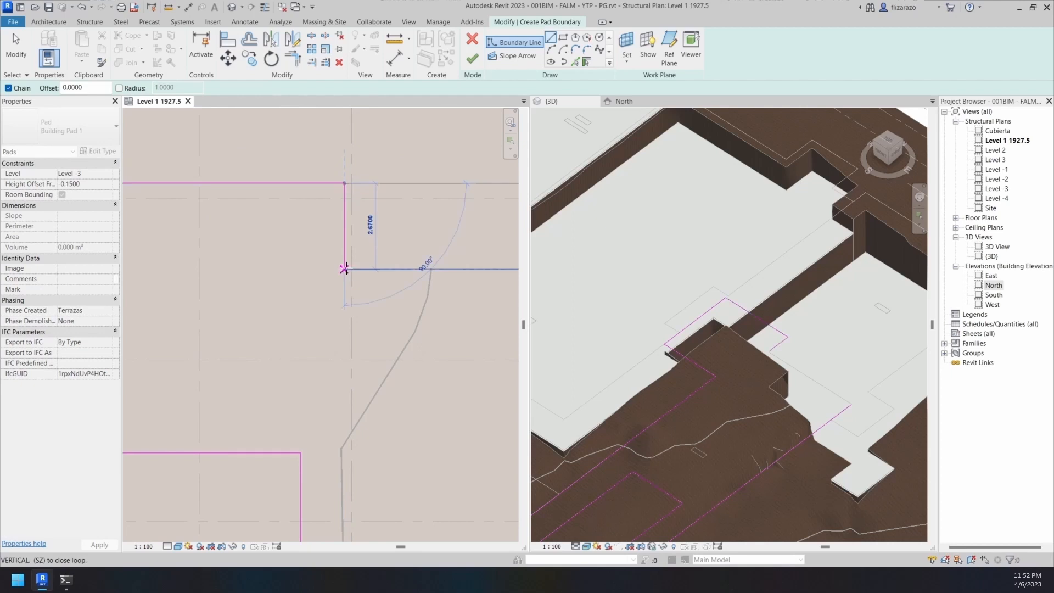
scroll(387, 286, down, 2)
key(Escape)
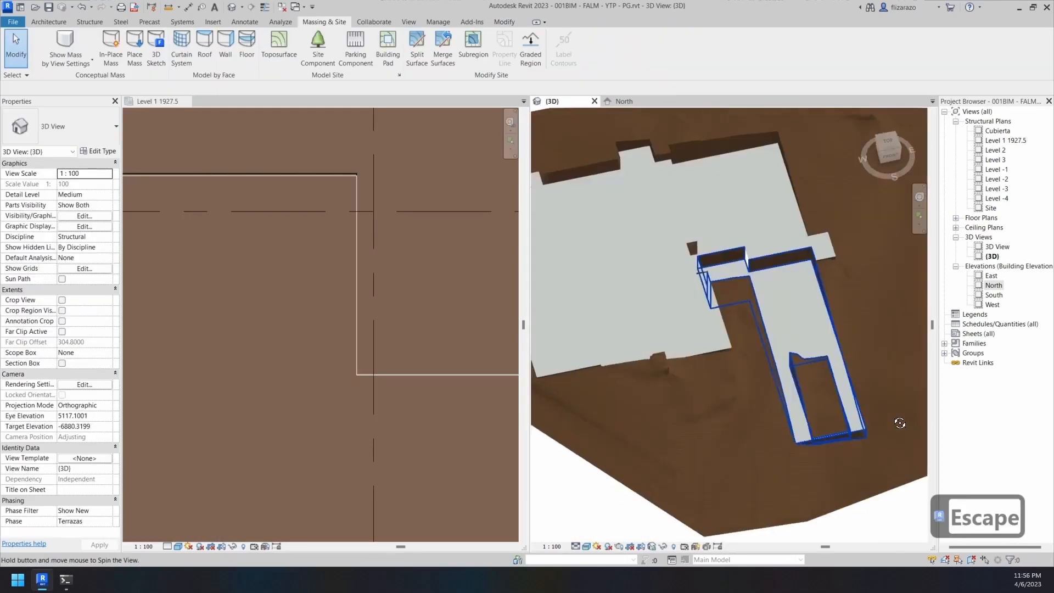
Examine the terrace pads and the cuts between them from several angles in 3D
shift+middle_drag(713, 384, 845, 421)
scroll(845, 421, down, 8)
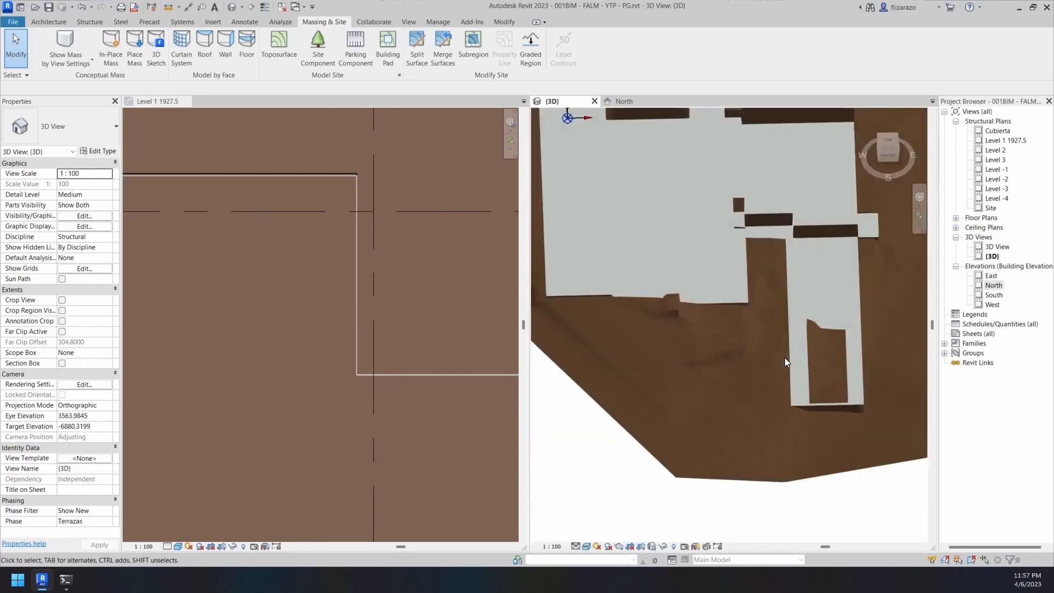
shift+middle_drag(757, 365, 800, 290)
scroll(800, 290, up, 8)
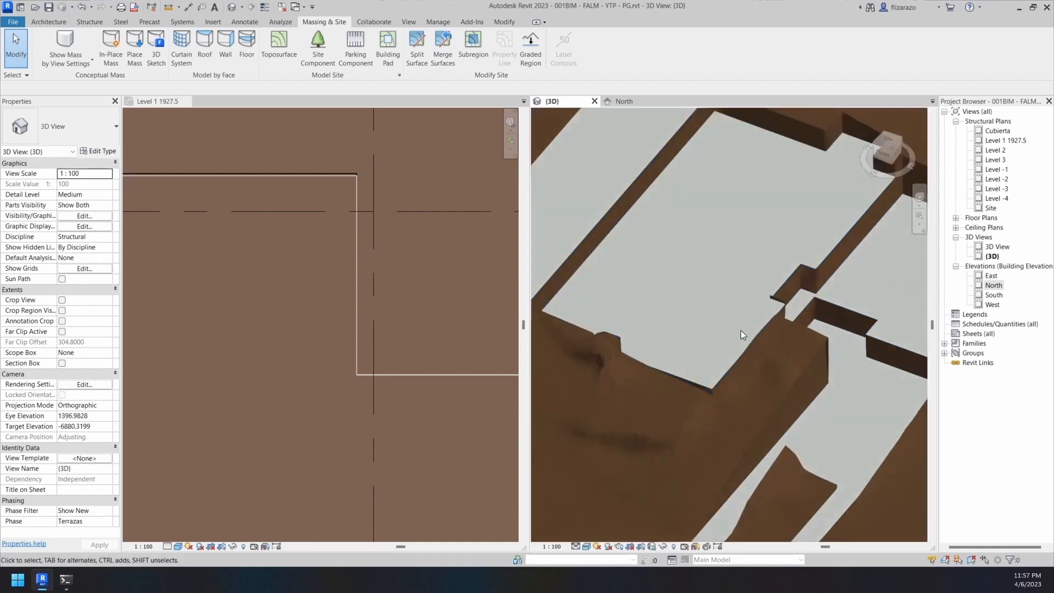
shift+middle_drag(702, 265, 670, 263)
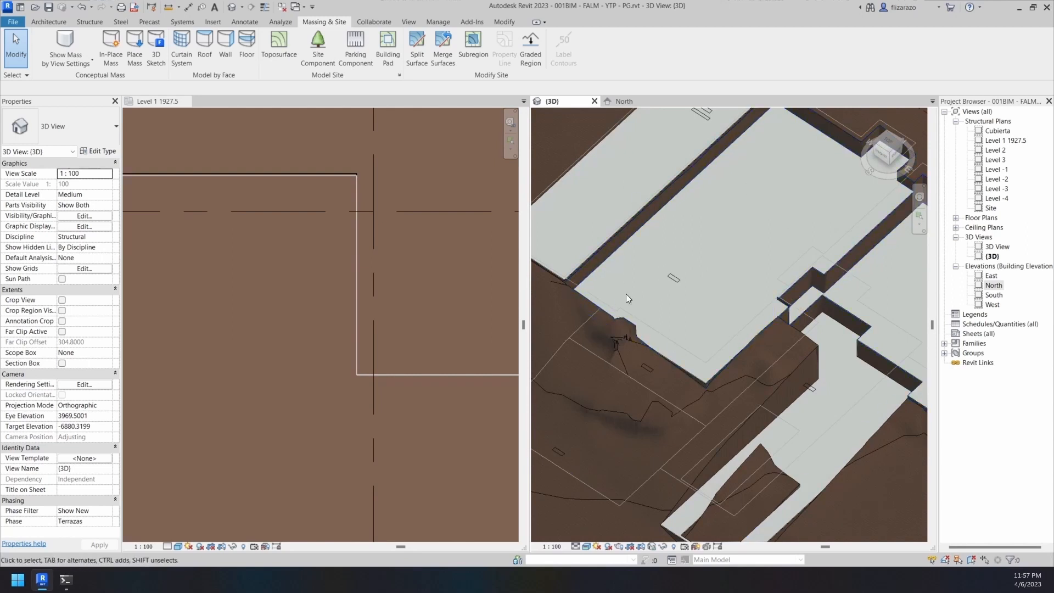
shift+middle_drag(692, 338, 671, 307)
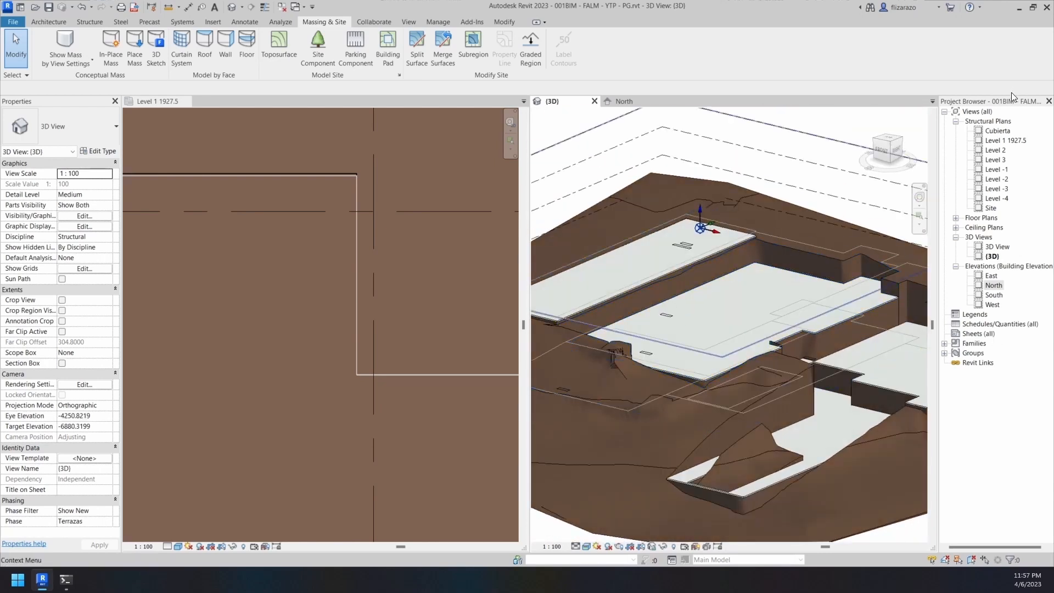
Start a new schedule of quantities for the Topography category
click(977, 325)
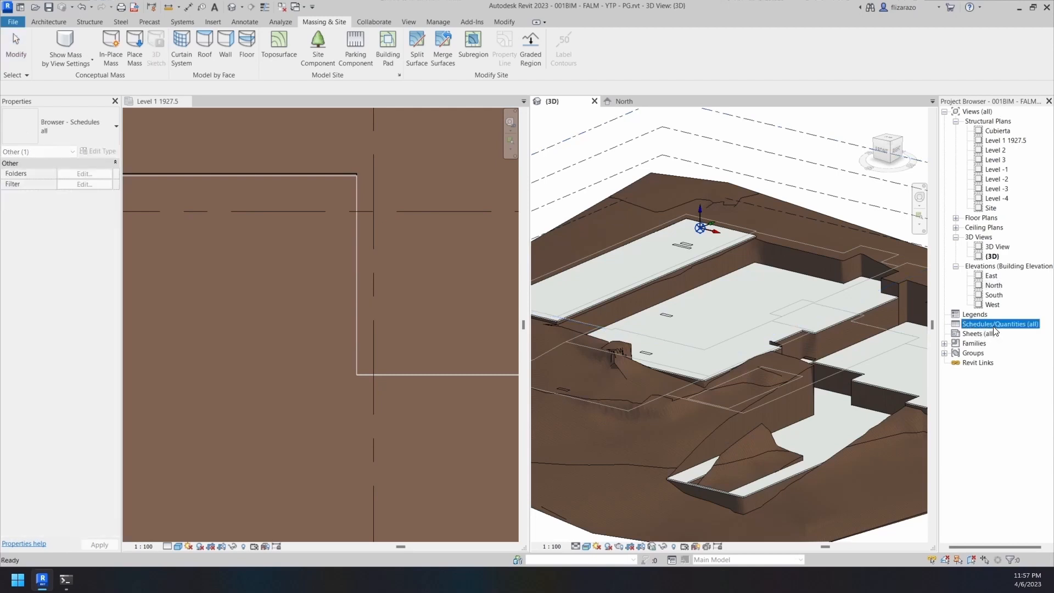
right_click(994, 328)
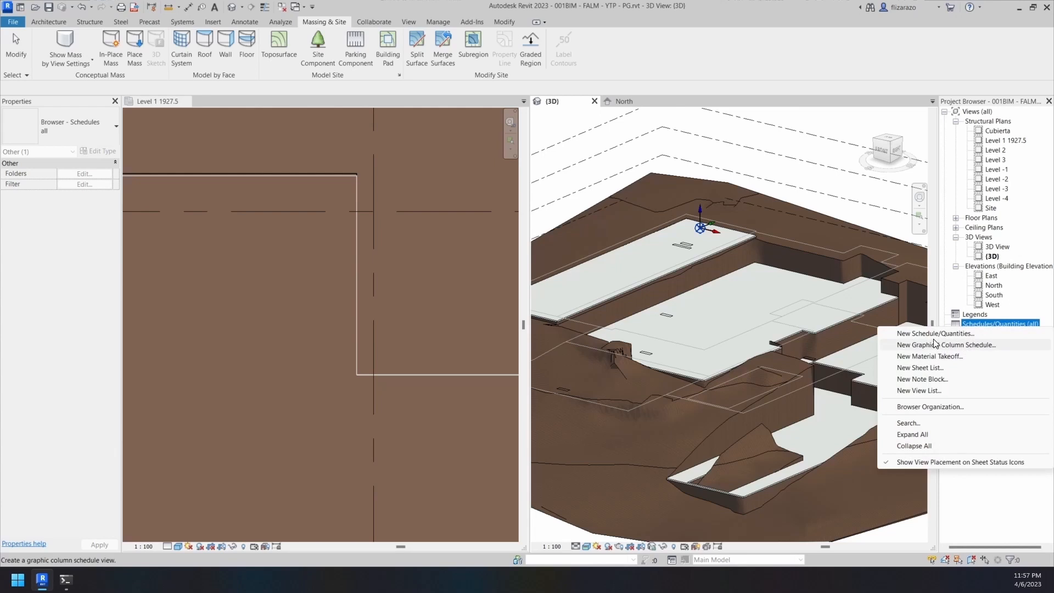
click(919, 337)
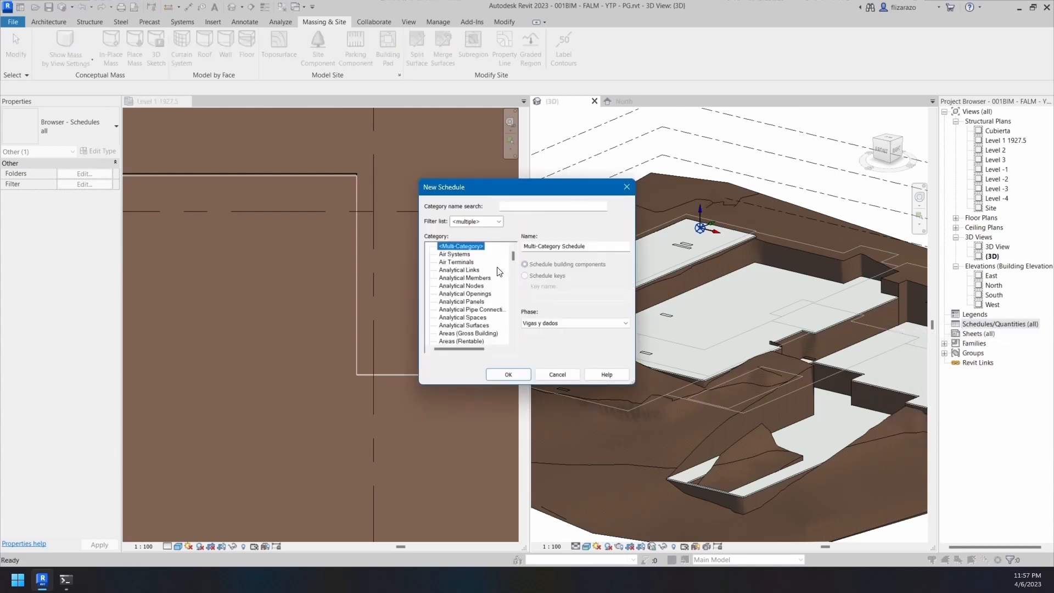
scroll(473, 258, down, 3)
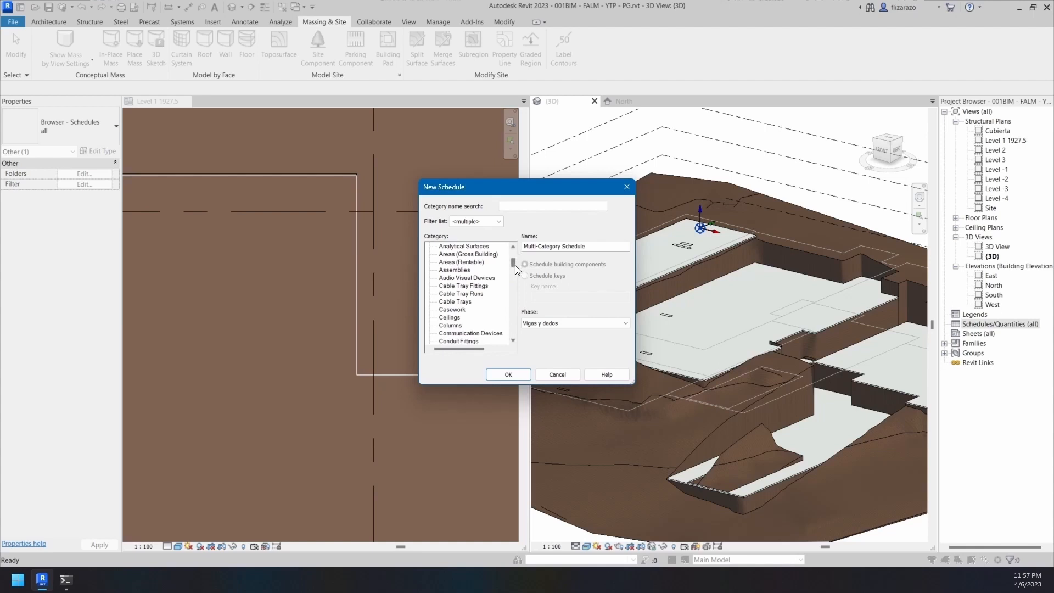
drag(515, 265, 513, 336)
scroll(486, 321, up, 12)
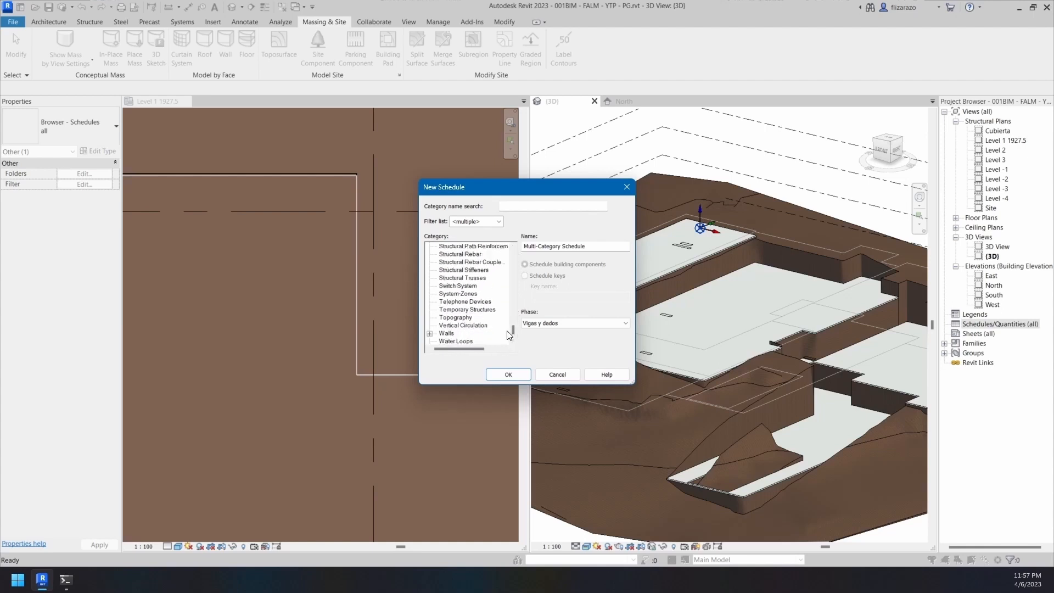
scroll(486, 321, up, 8)
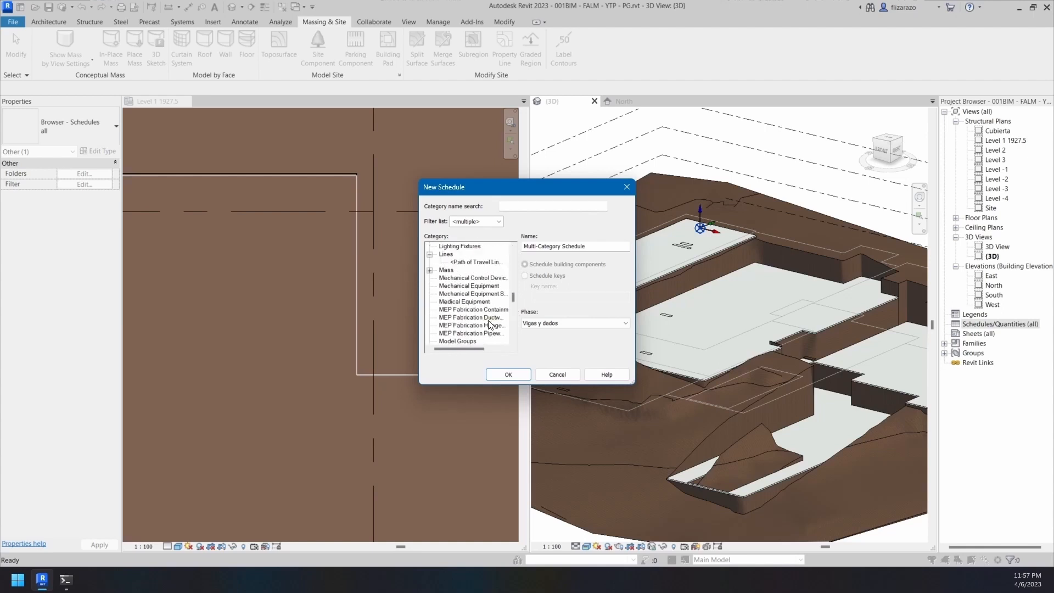
scroll(494, 321, down, 5)
scroll(496, 314, down, 14)
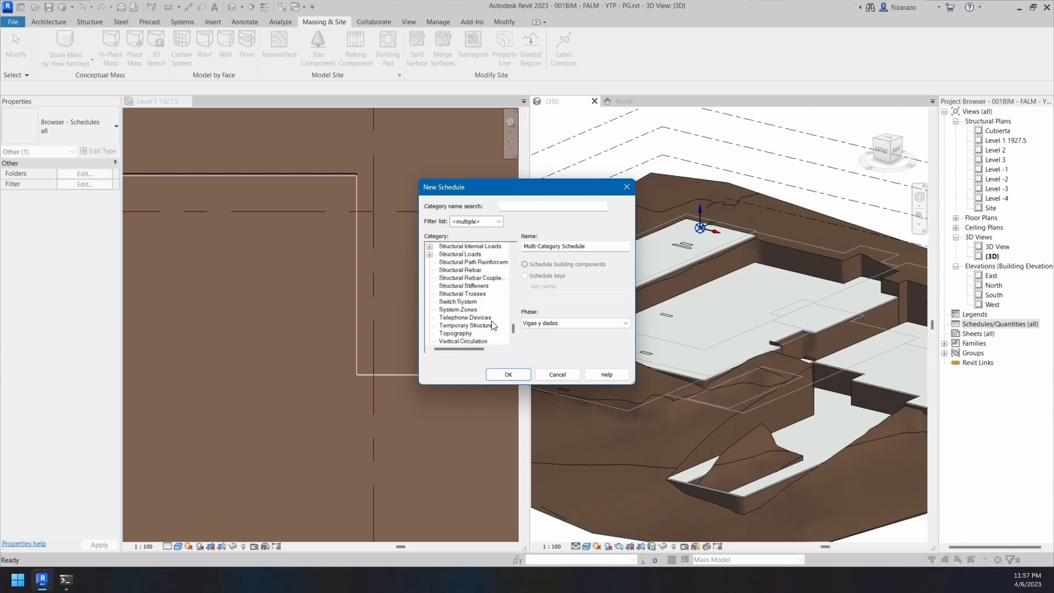
scroll(483, 327, down, 1)
click(473, 327)
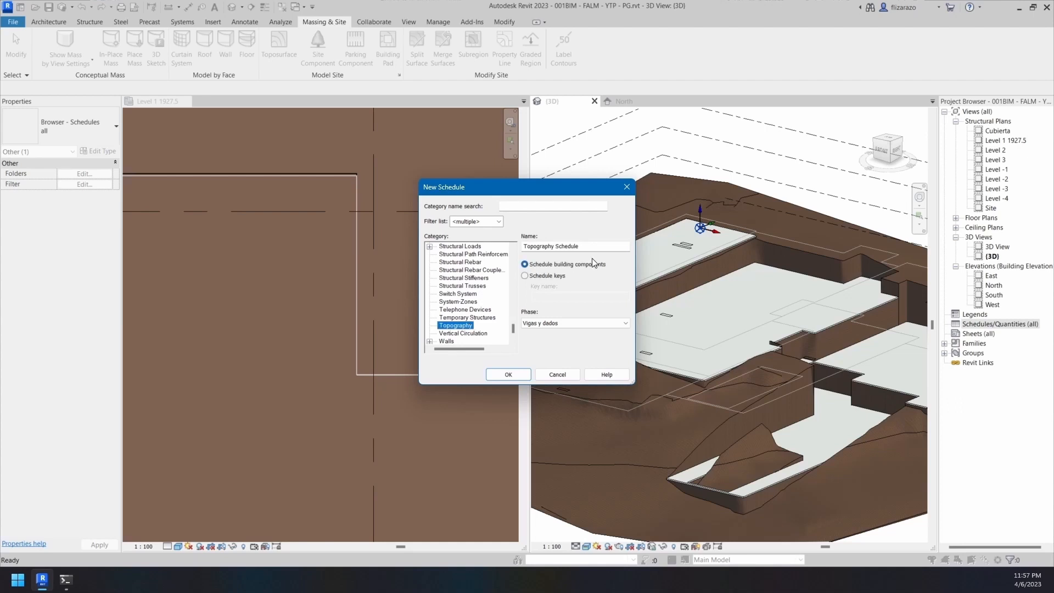
Name the topography schedule "Movimientos de masa", set its phase to Terrazas and create it
key(Tab)
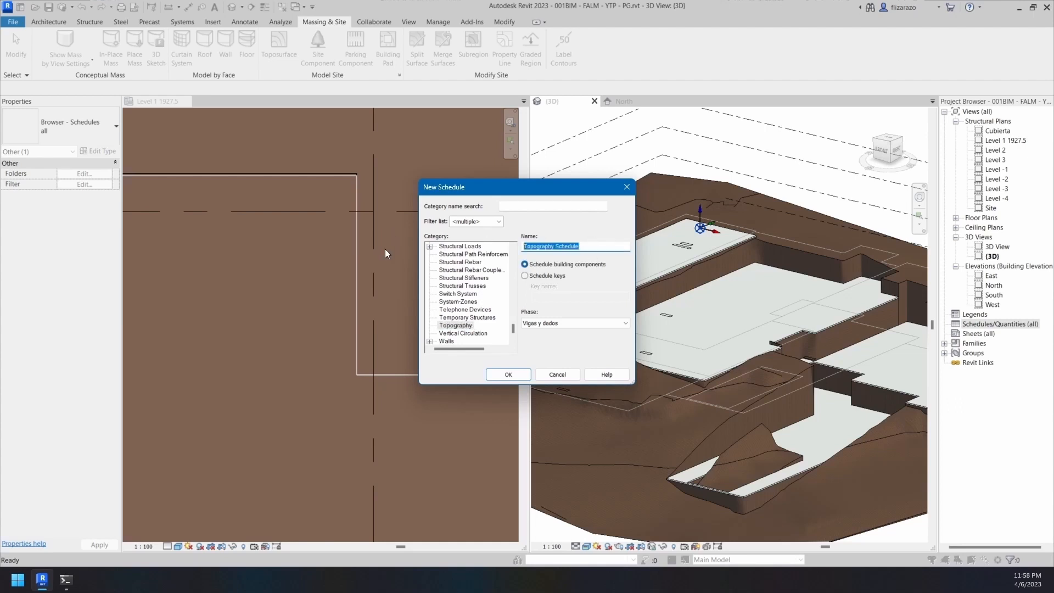
text(Mp)
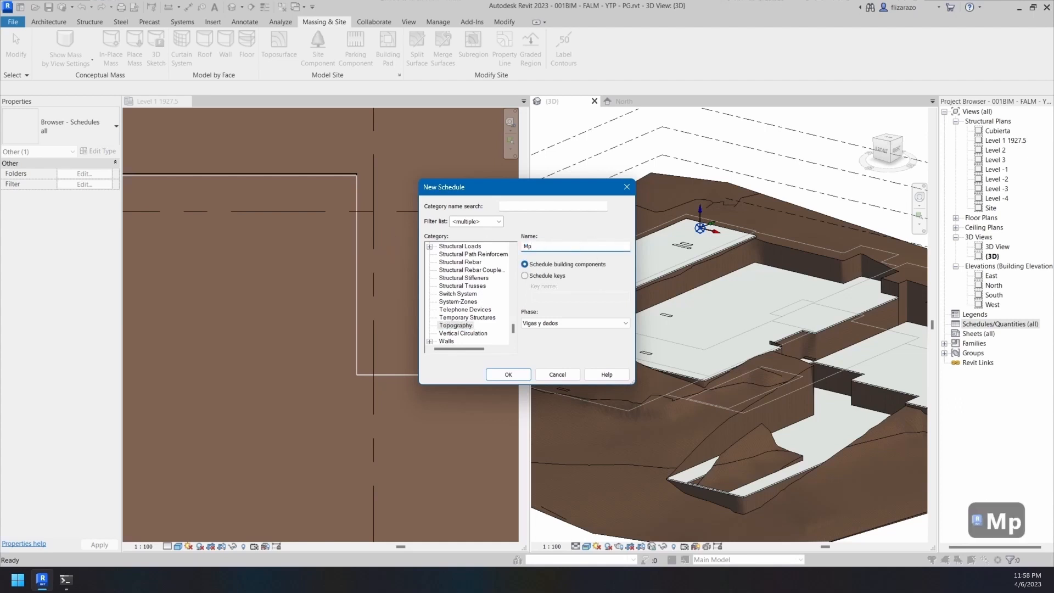
key(BackSpace)
text(ovimientos)
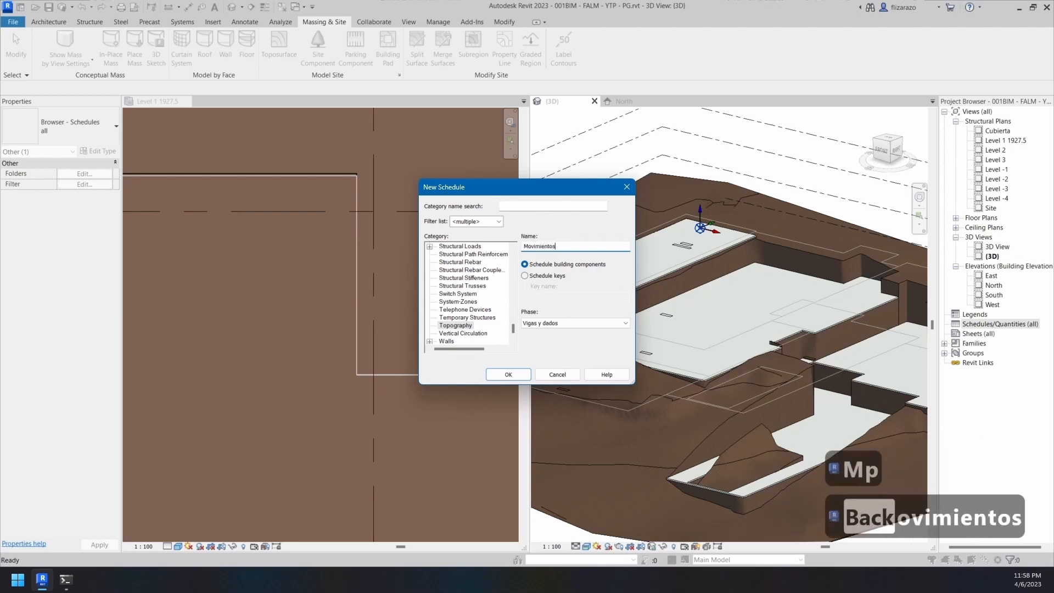
text( de masa)
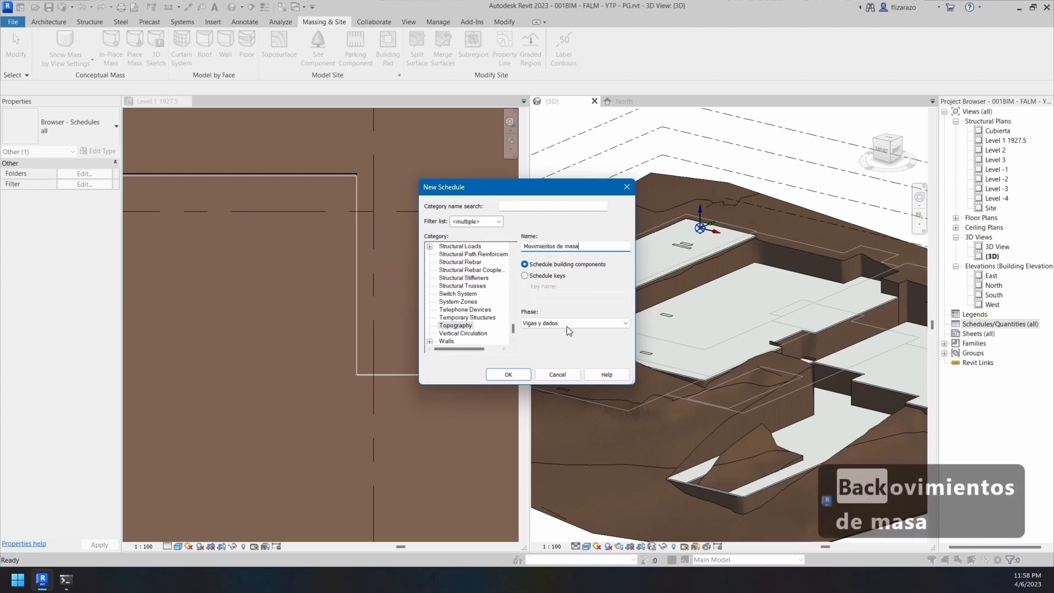
click(570, 324)
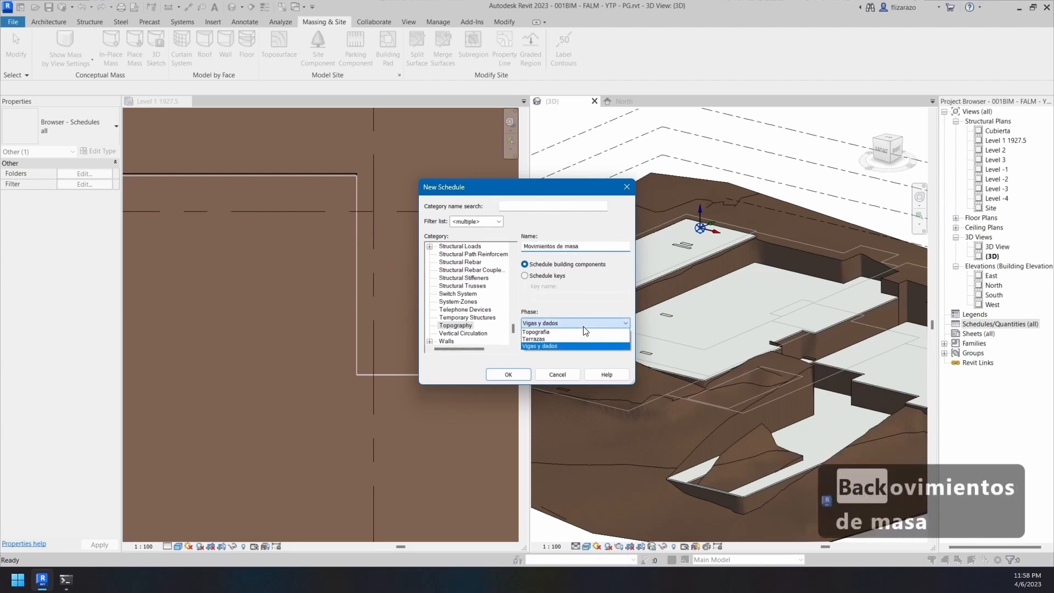
click(533, 339)
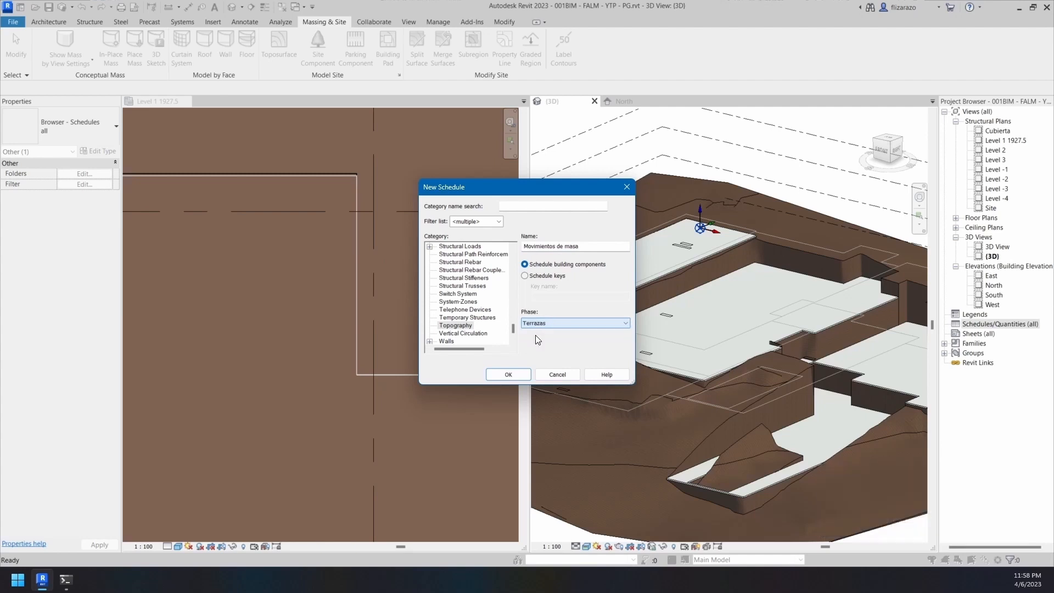
click(508, 374)
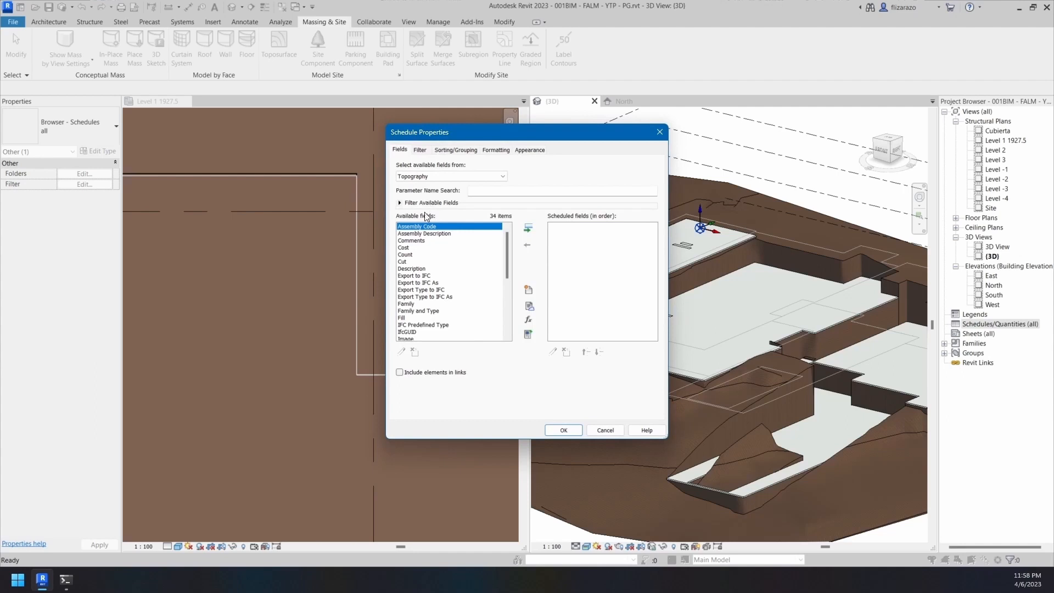
Add the Mark, Cut and Fill fields, in that order, to the topography schedule
scroll(431, 318, down, 3)
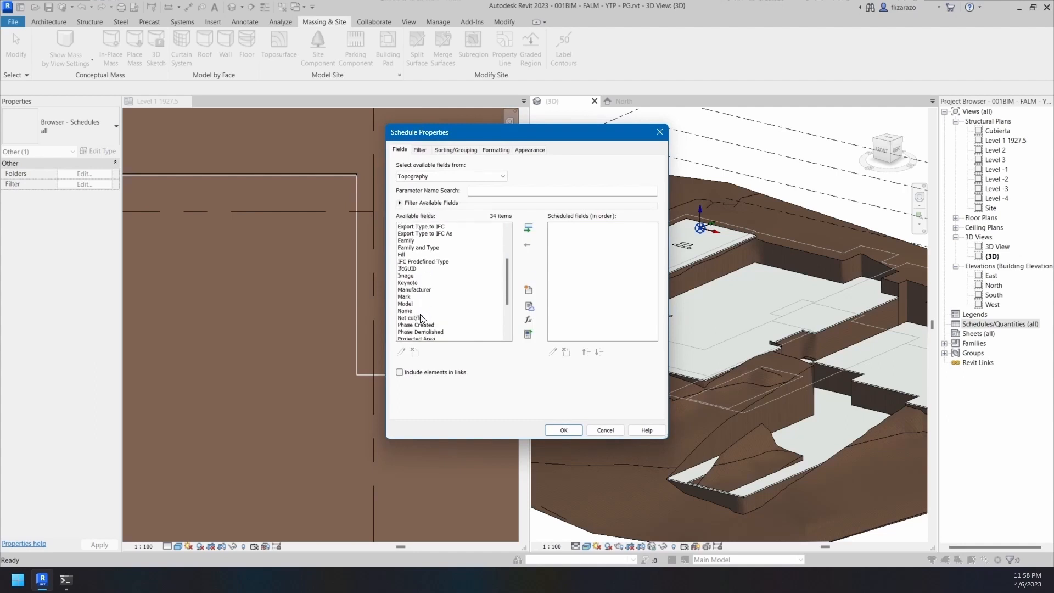
click(405, 298)
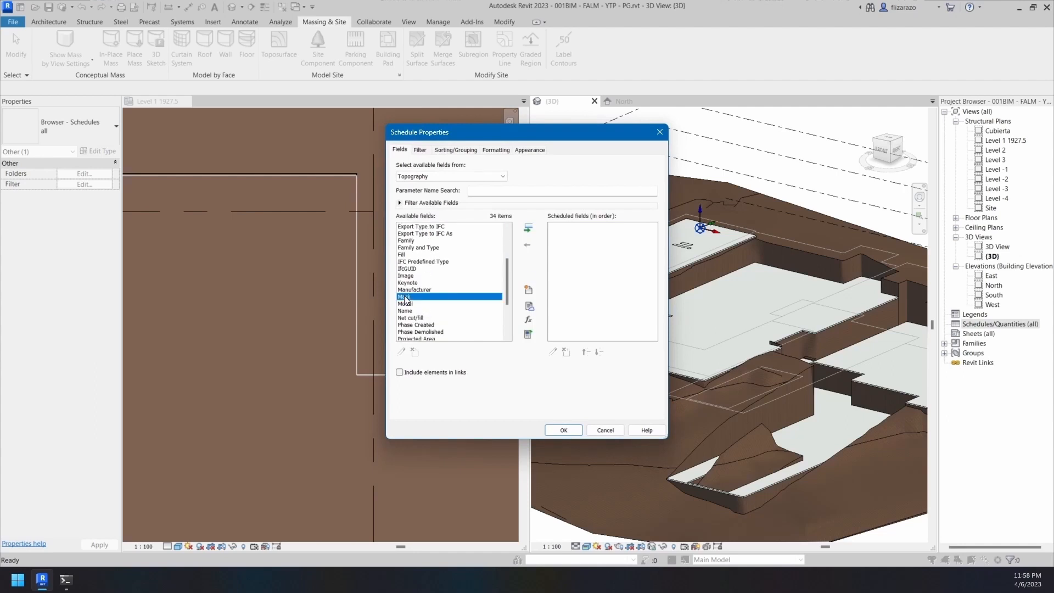
double_click(412, 298)
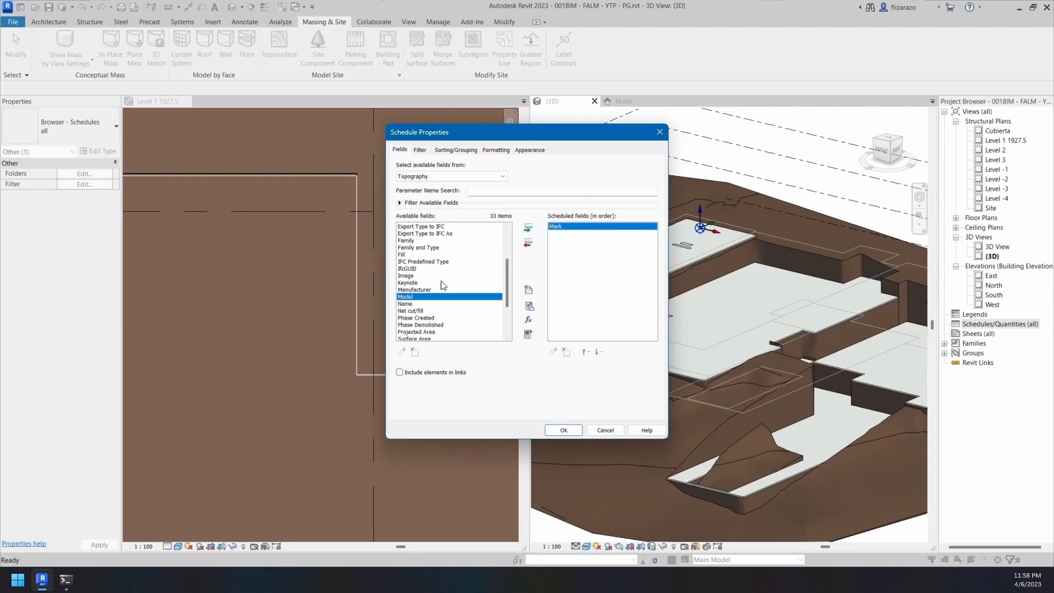
scroll(443, 285, down, 2)
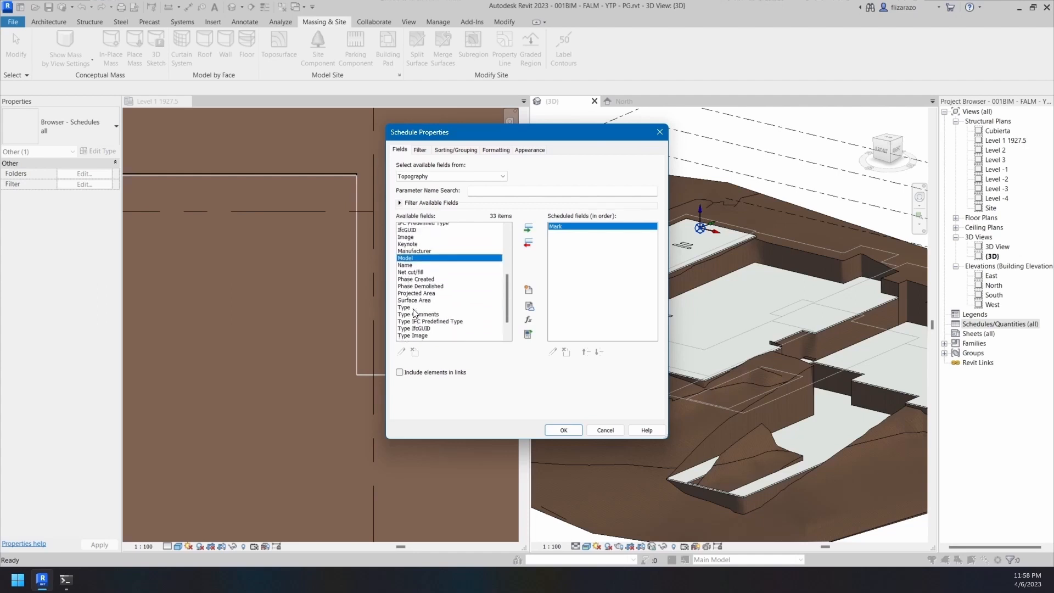
scroll(417, 312, up, 4)
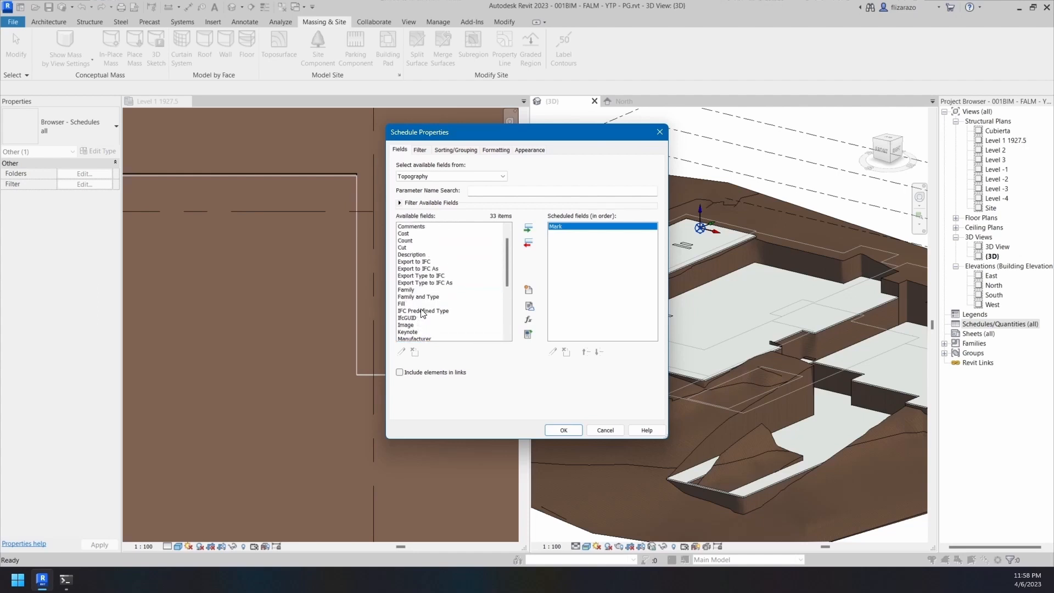
click(405, 249)
double_click(404, 248)
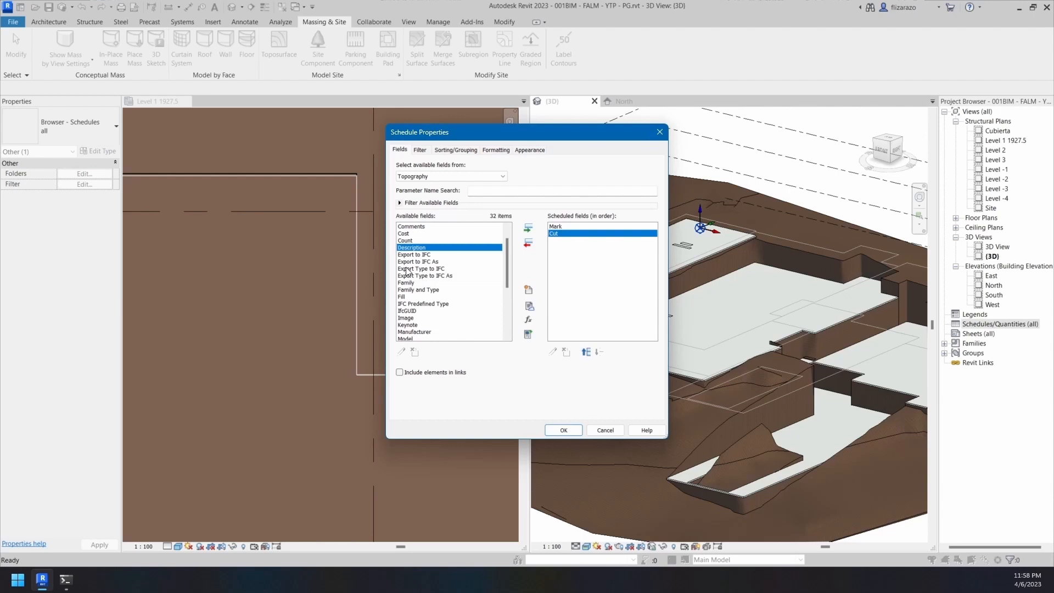
double_click(402, 297)
Add Net cut/fill as the last scheduled field after Fill and generate the schedule
scroll(427, 320, down, 4)
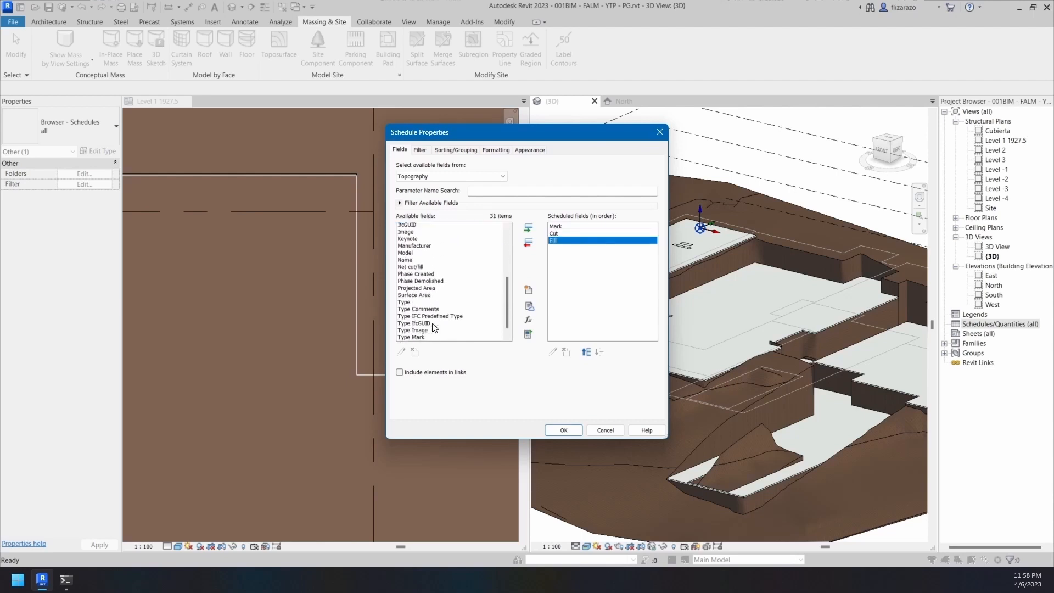
scroll(432, 329, up, 5)
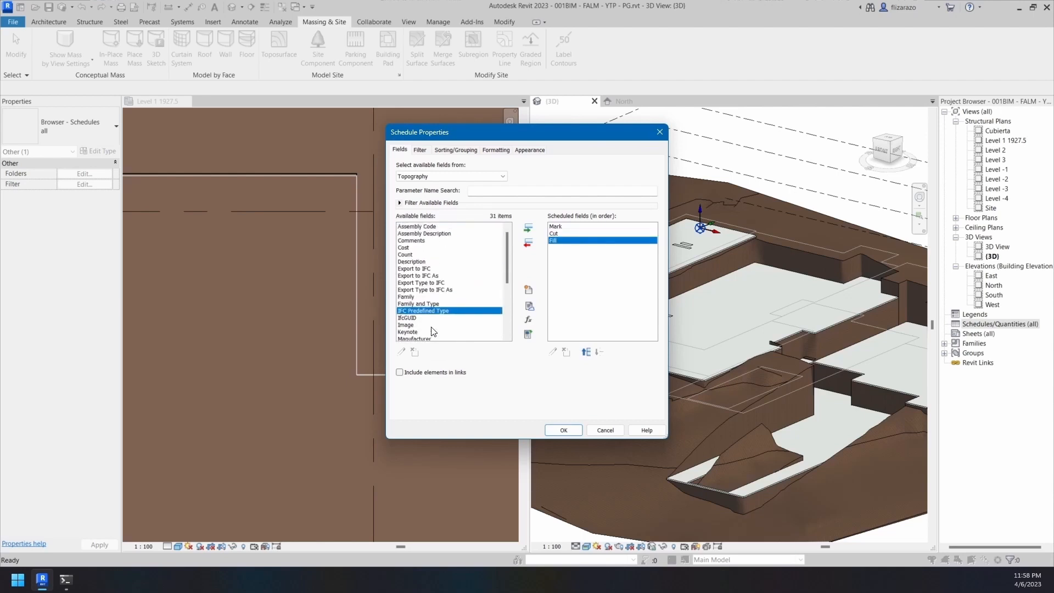
scroll(422, 280, down, 2)
scroll(425, 285, down, 1)
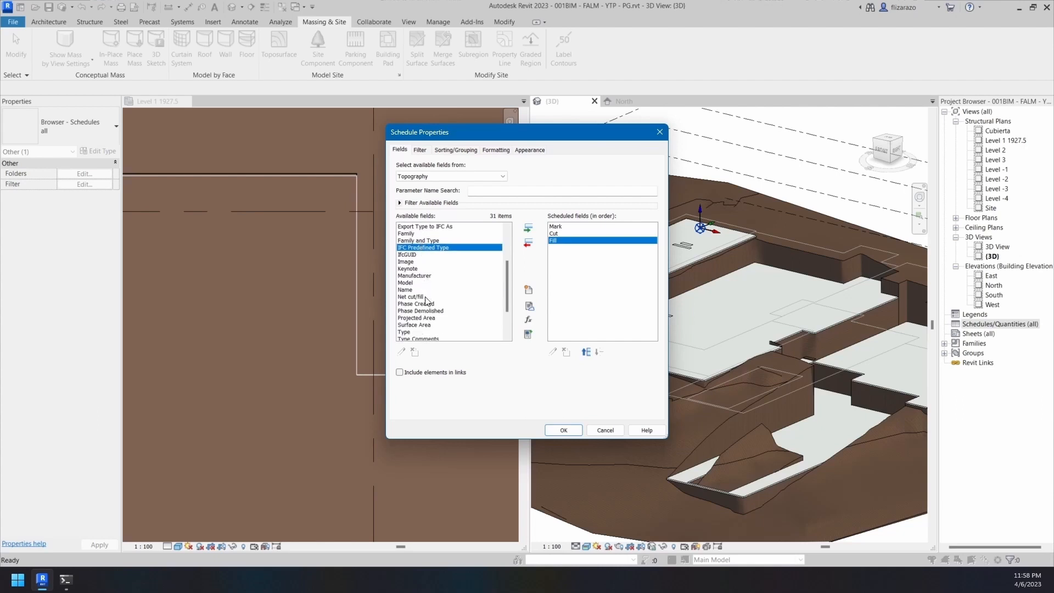
double_click(420, 290)
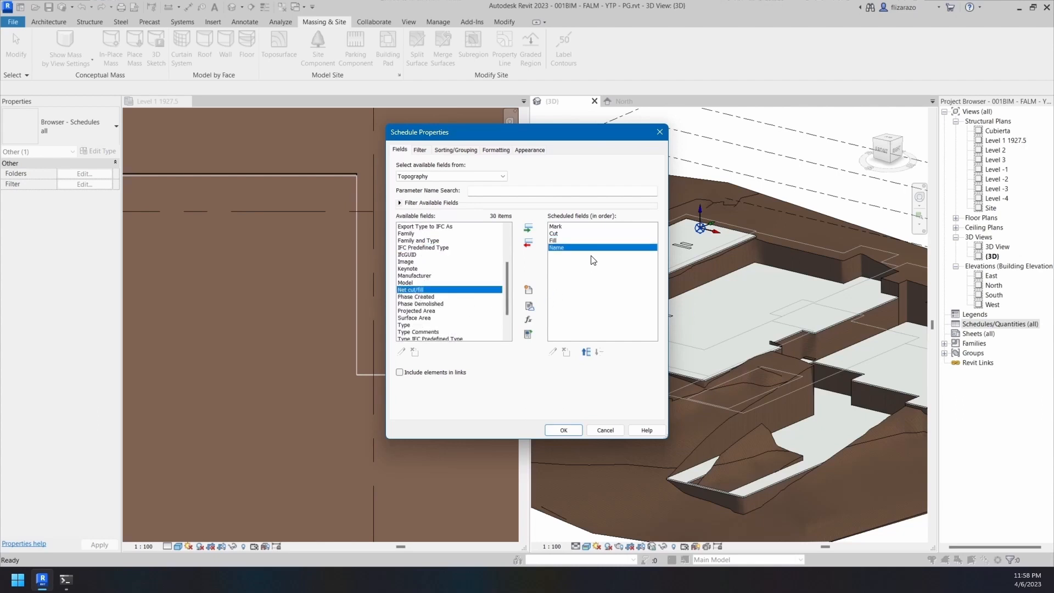
double_click(553, 248)
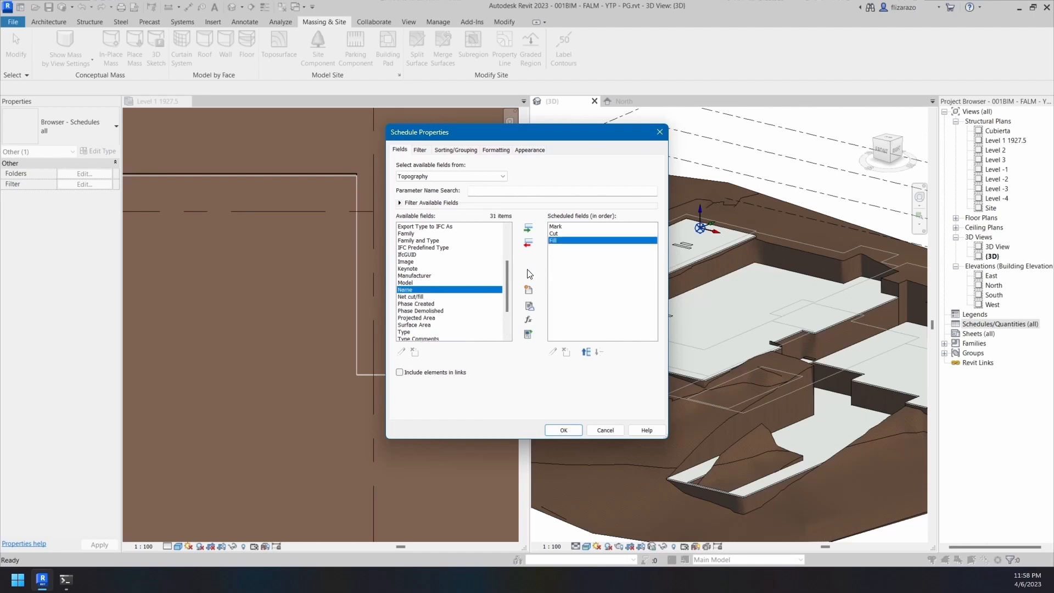
double_click(408, 296)
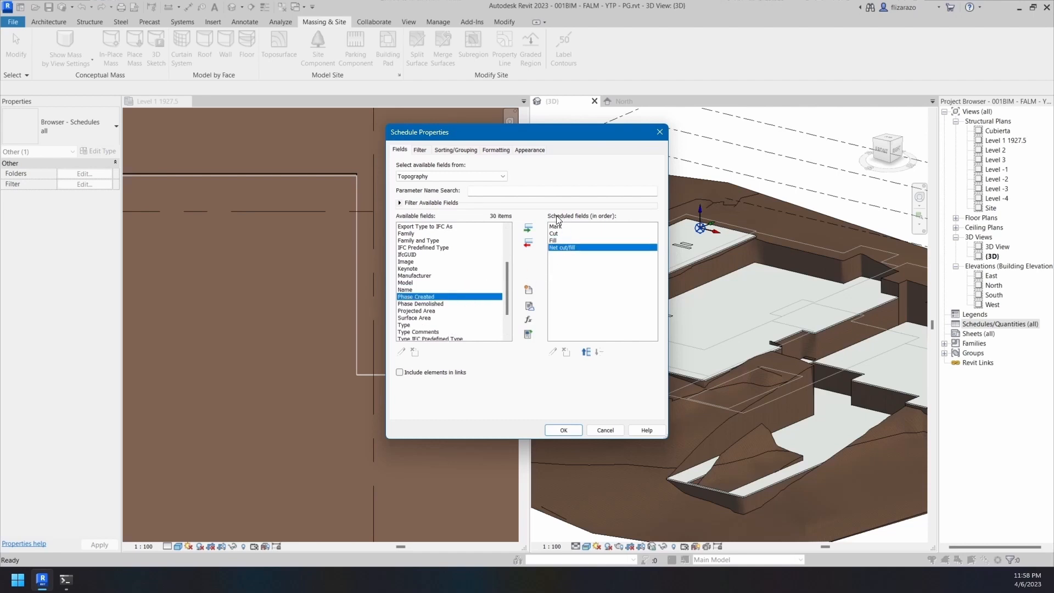
click(563, 430)
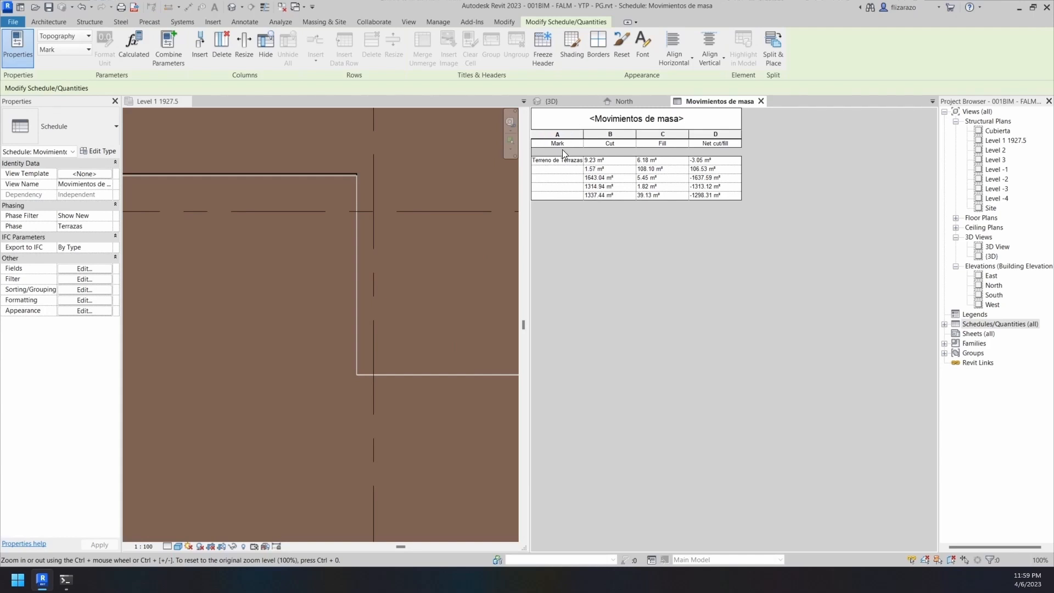
Return to the 3D view, dismiss the save reminder and mark the topography surface under the second terrace pad as "Volumen 1"
click(571, 101)
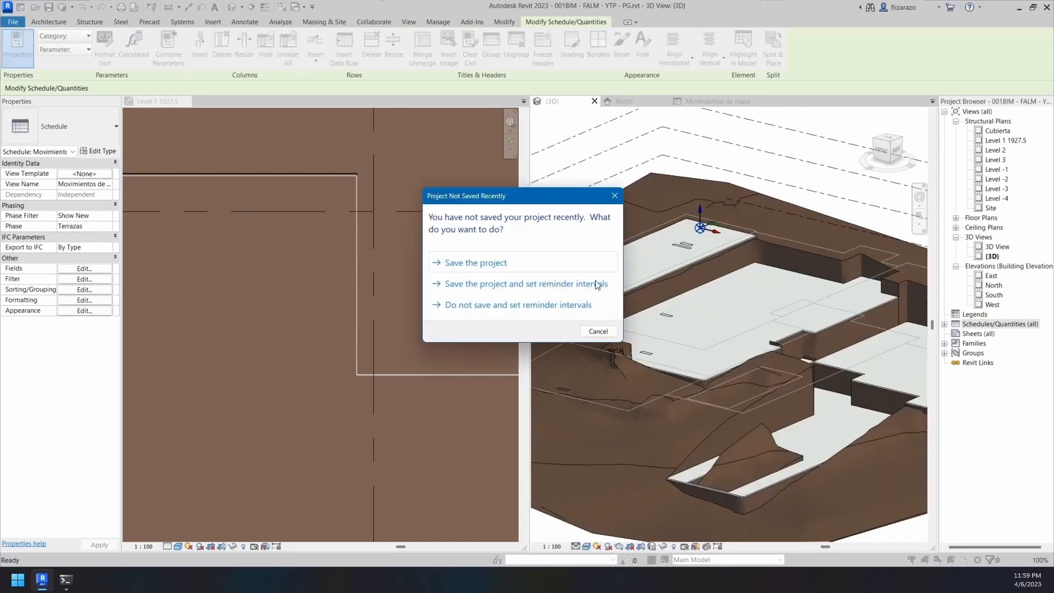
click(614, 196)
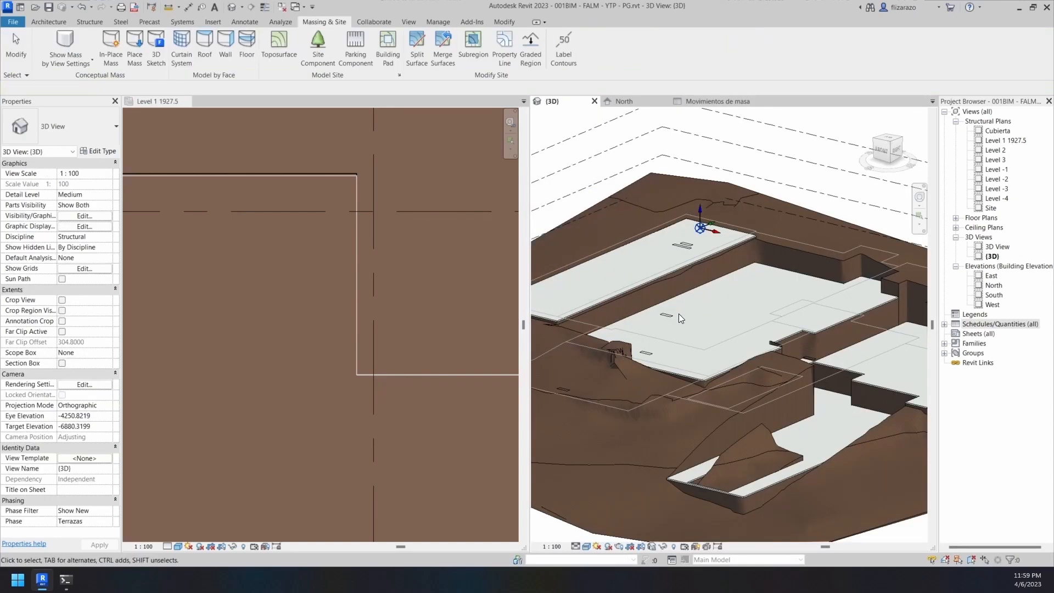
shift+middle_drag(679, 314, 679, 354)
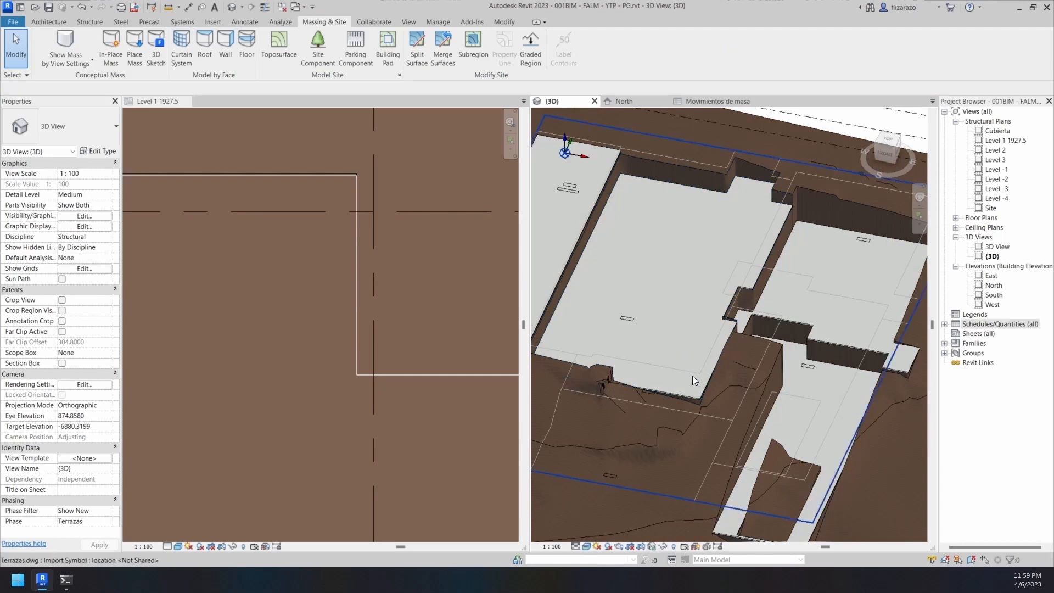
scroll(681, 390, up, 3)
click(671, 406)
scroll(670, 407, up, 3)
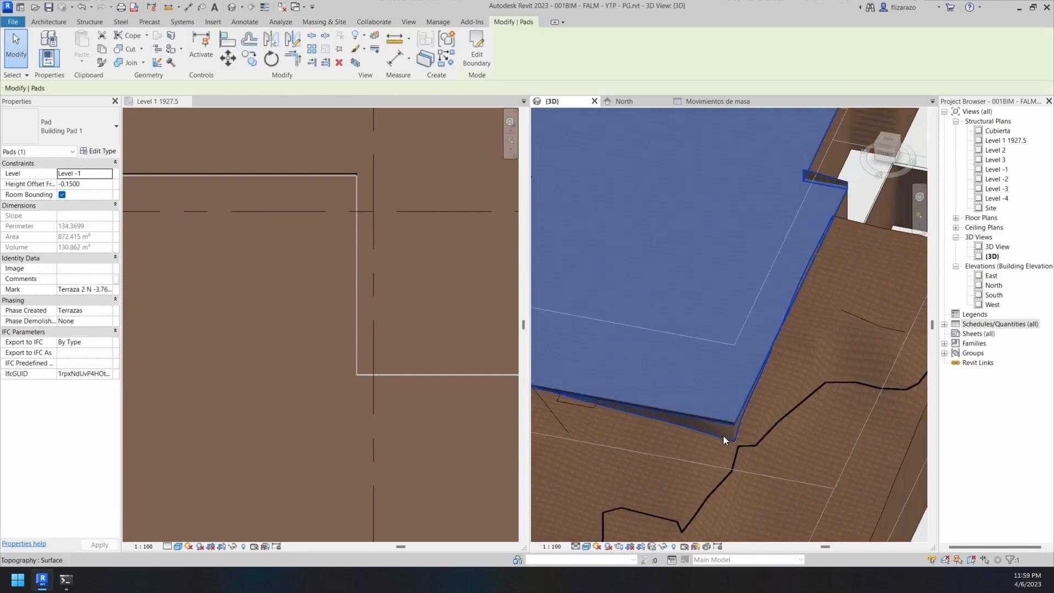
click(723, 437)
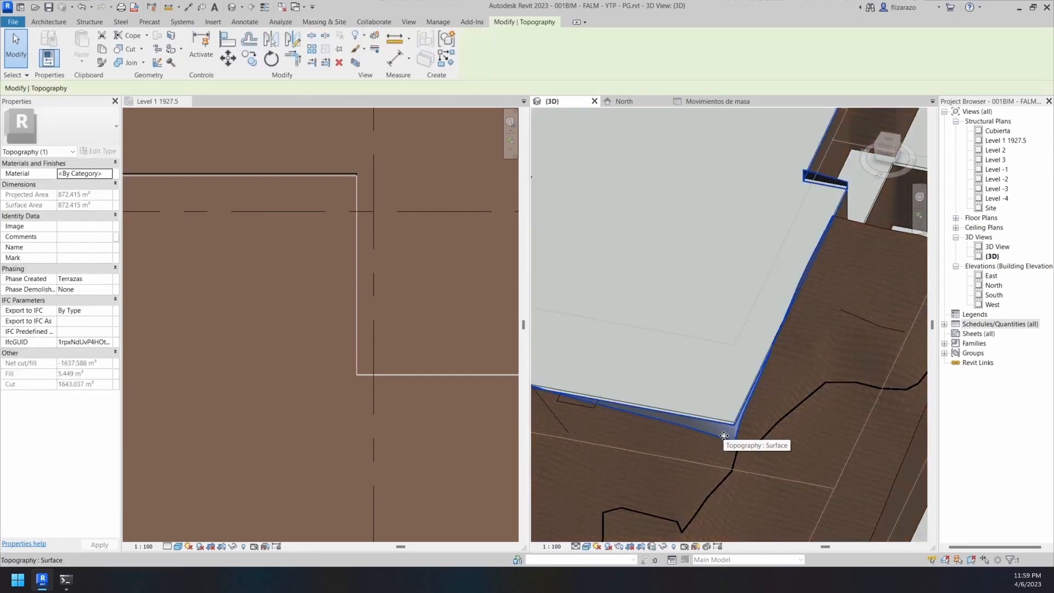
click(83, 257)
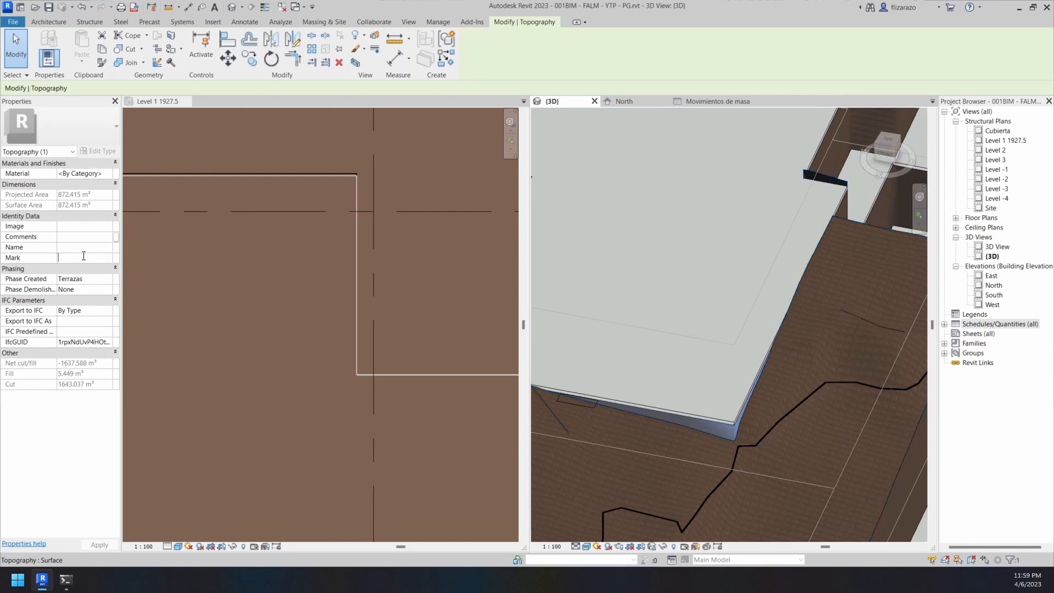
text(Volumn)
key(BackSpace)
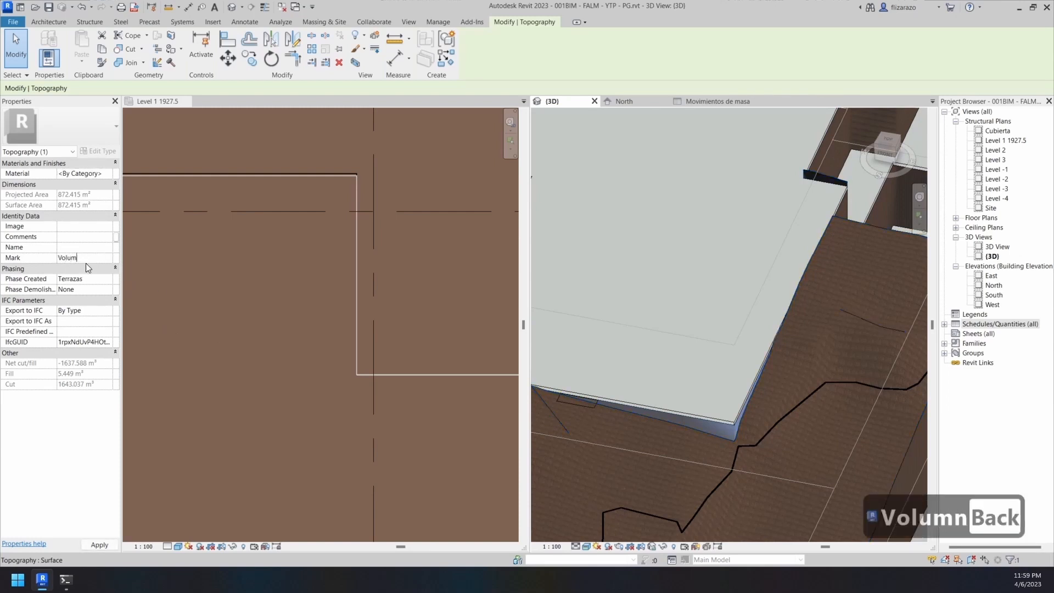
text(en 1)
key(Return)
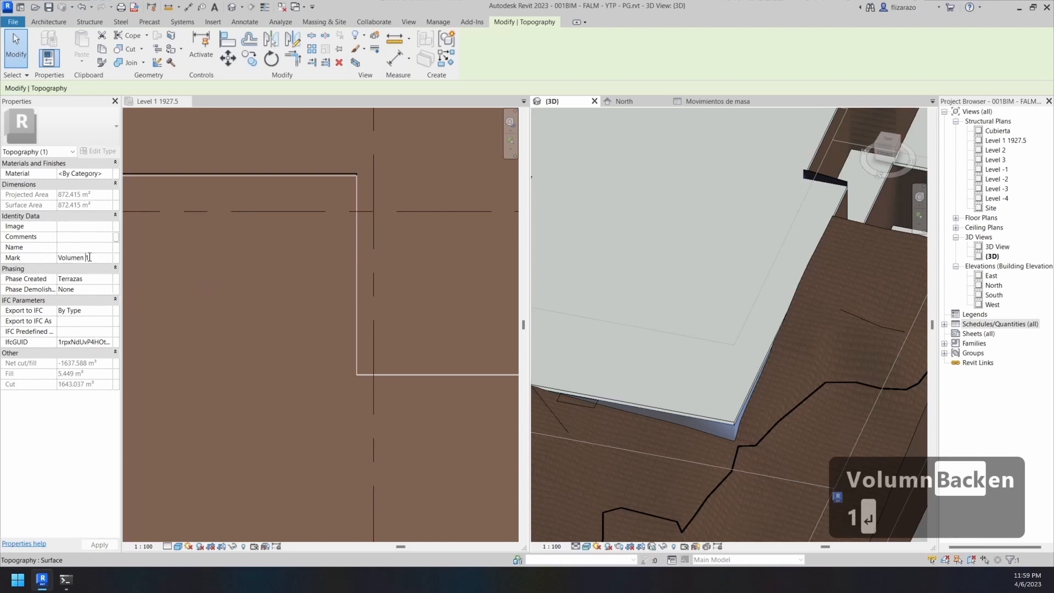
Correct the Mark of the second terrace's topography surface to "Volumen Terraza 2"
click(88, 255)
key(BackSpace)
text(Terraza 2)
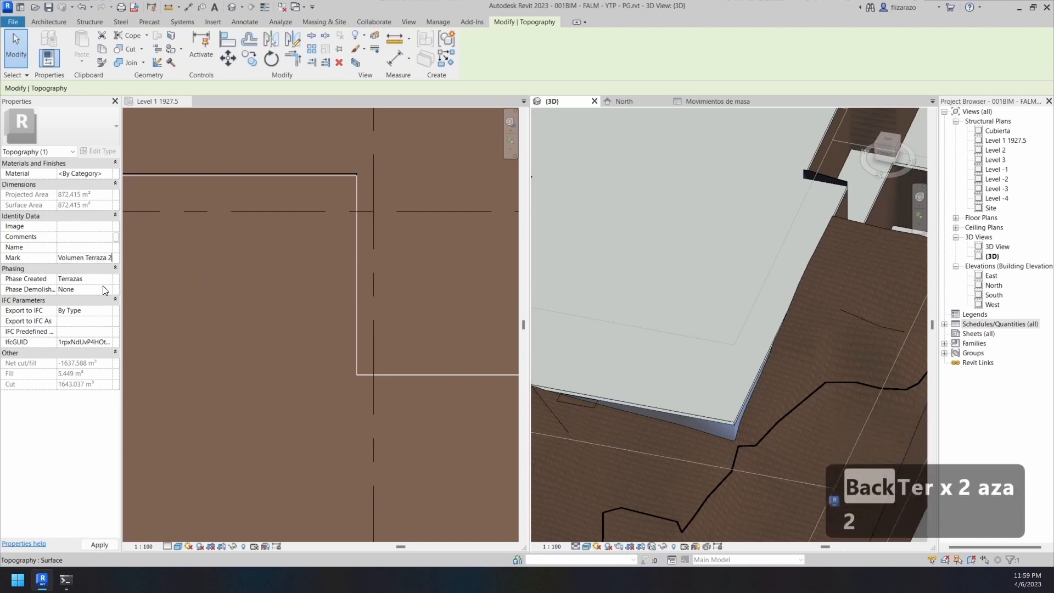
key(Return)
Set the Mark of the first terrace's topography surface to "Volumen Terraza 1"
scroll(737, 479, down, 4)
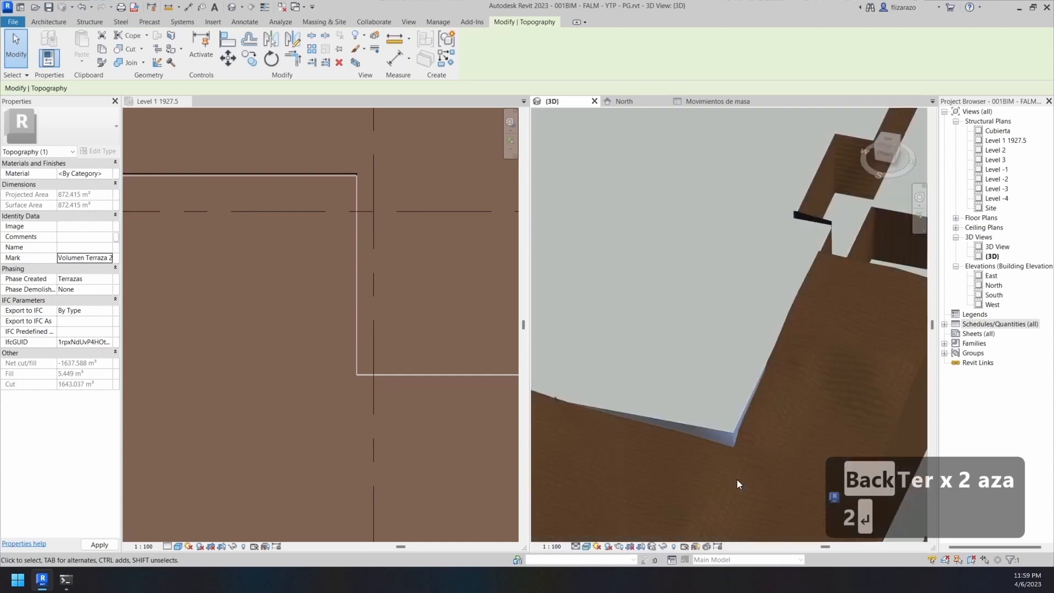
shift+middle_drag(735, 399, 626, 370)
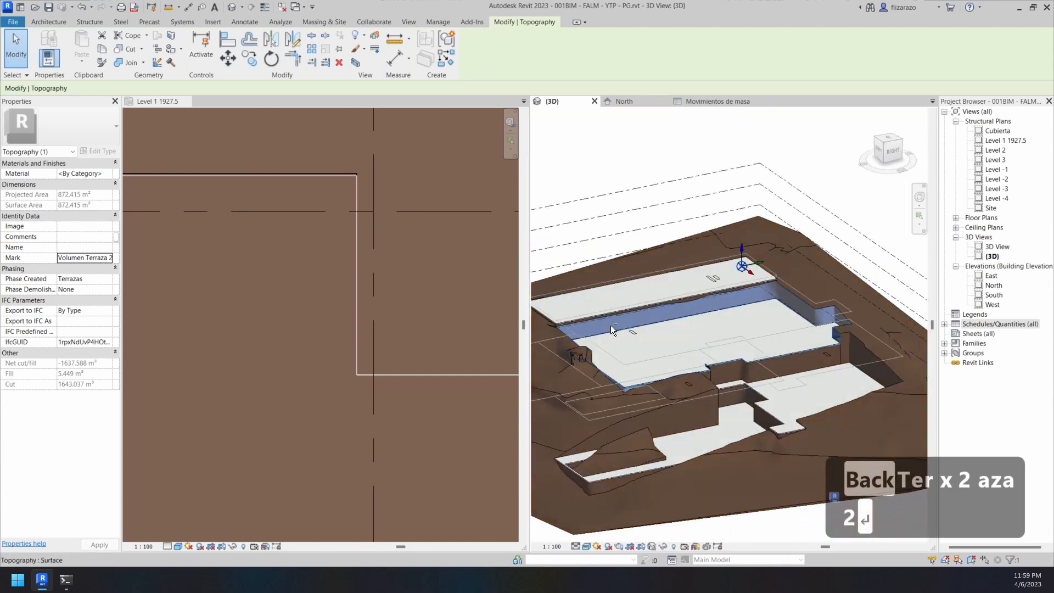
shift+middle_drag(610, 325, 816, 423)
scroll(751, 346, up, 3)
key(Escape)
key(Escape)
click(742, 340)
click(84, 257)
text(Volumen Terraza 1)
key(Return)
Set the Mark of the fourth terrace's building pad on Level -3 to "Terraza 4"
scroll(742, 341, down, 4)
scroll(729, 419, up, 4)
key(Tab)
click(761, 450)
click(761, 450)
key(shift+t)
key(e)
key(r)
key(r)
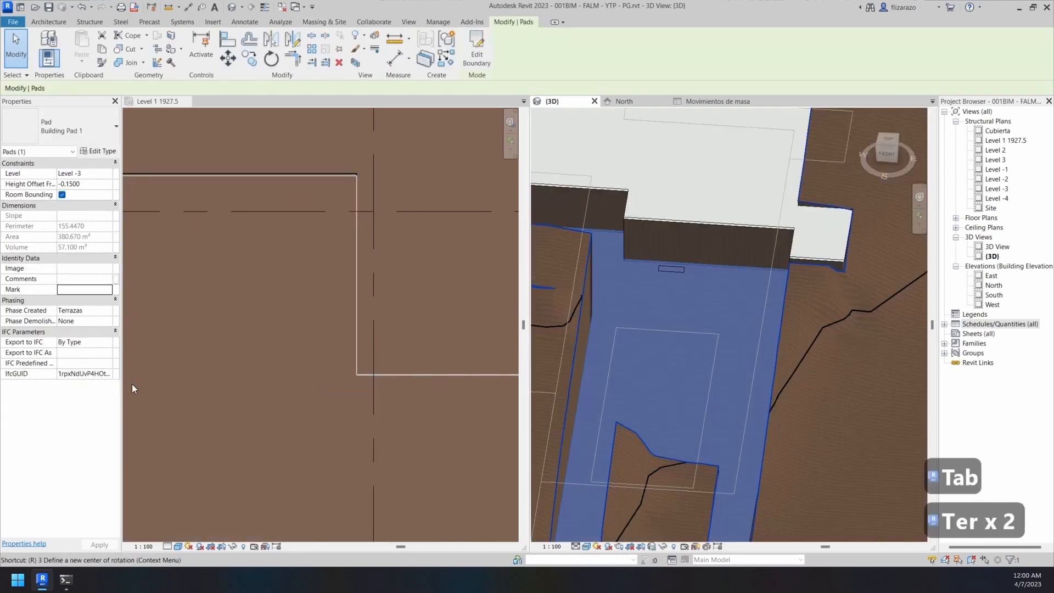
click(88, 288)
text(Terraza 4)
key(Return)
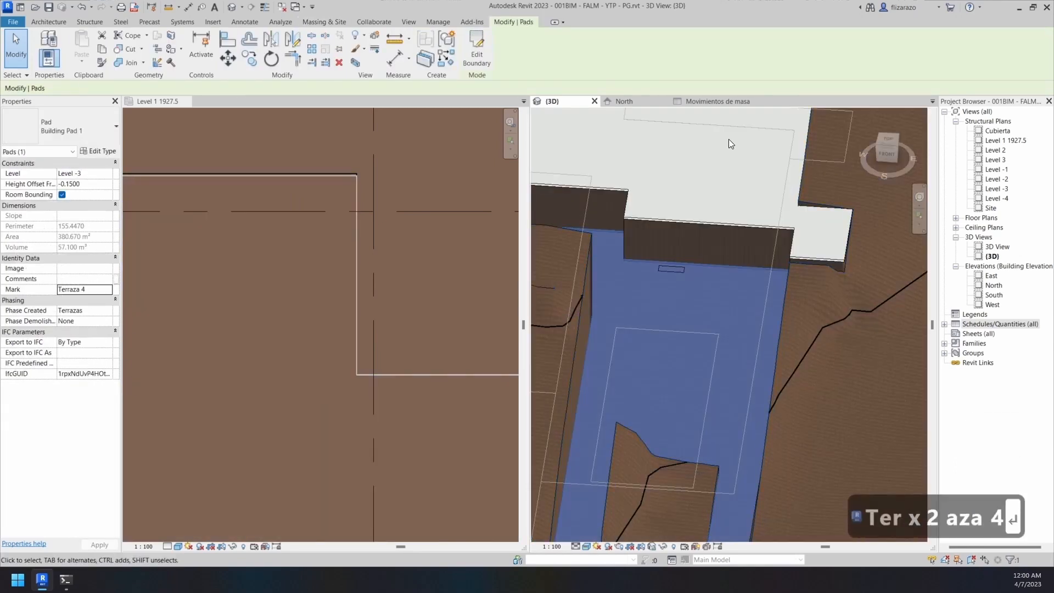
Open the Movimientos de masa schedule and check the marks and earth volumes listed for the terrace surfaces
click(703, 100)
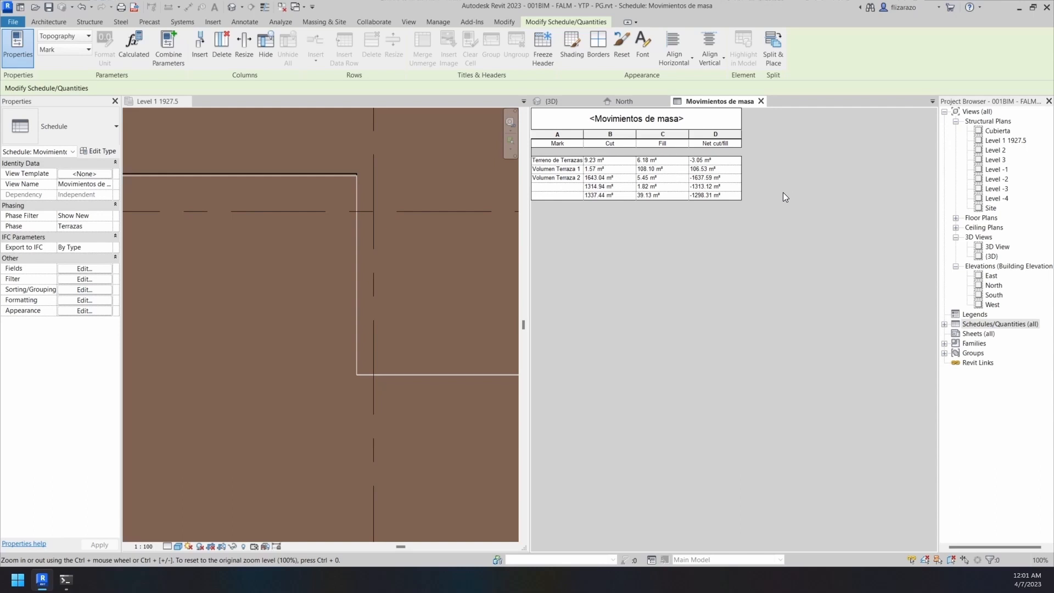
scroll(359, 202, down, 6)
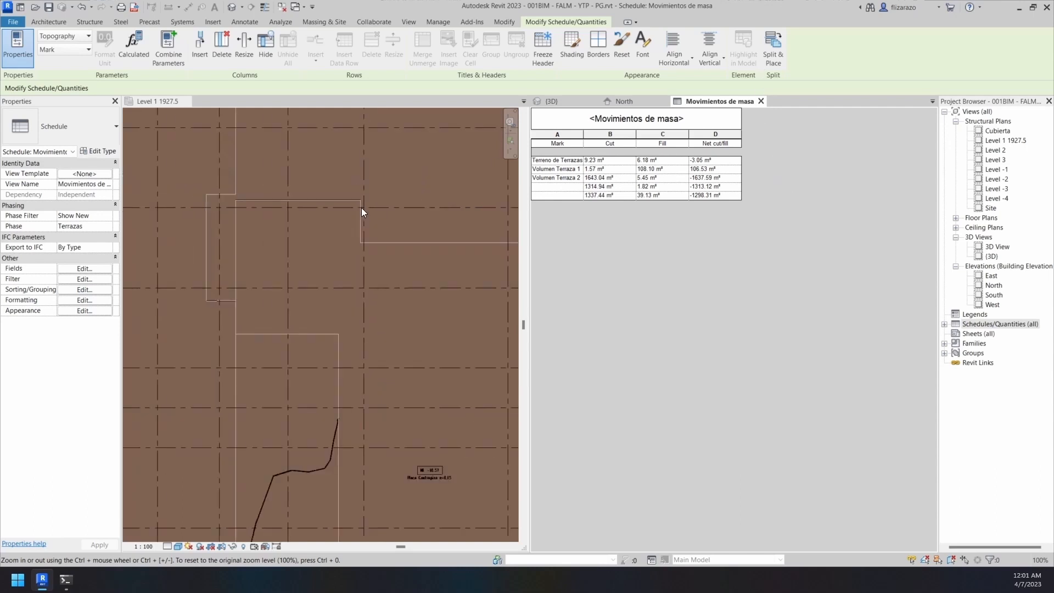